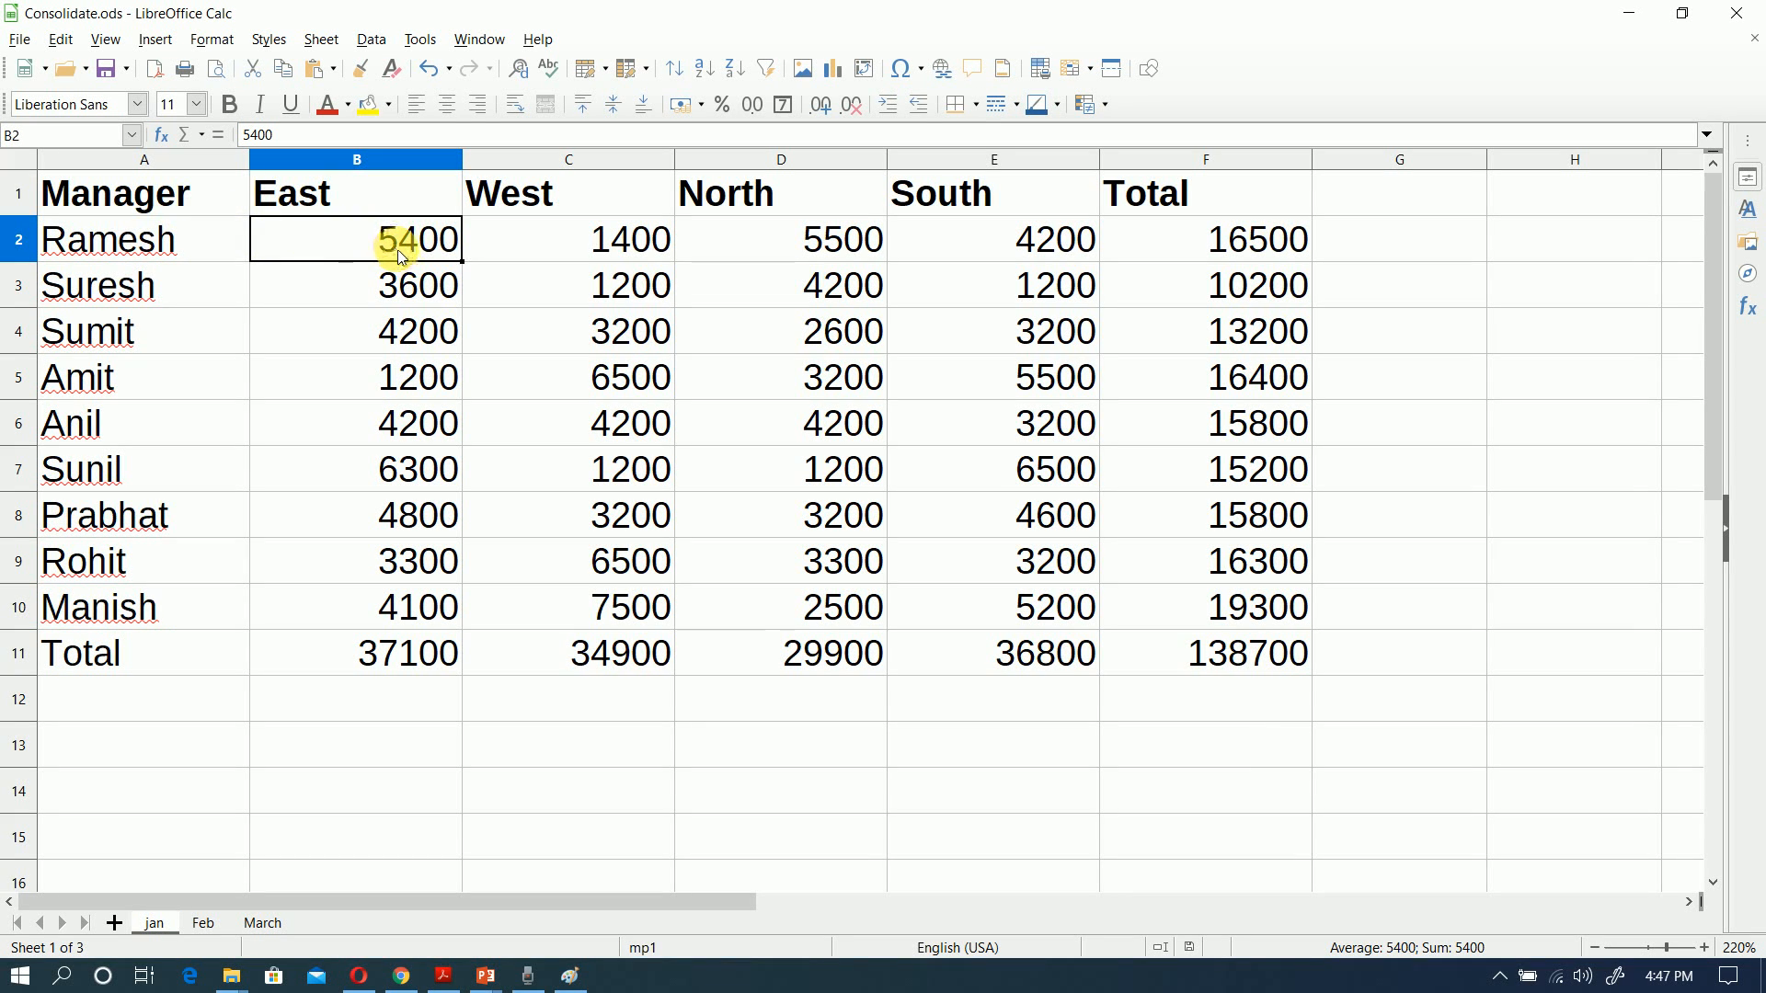
Step: Examine the regional sales figures and the row and column totals on the jan sheet
left_click(504, 255)
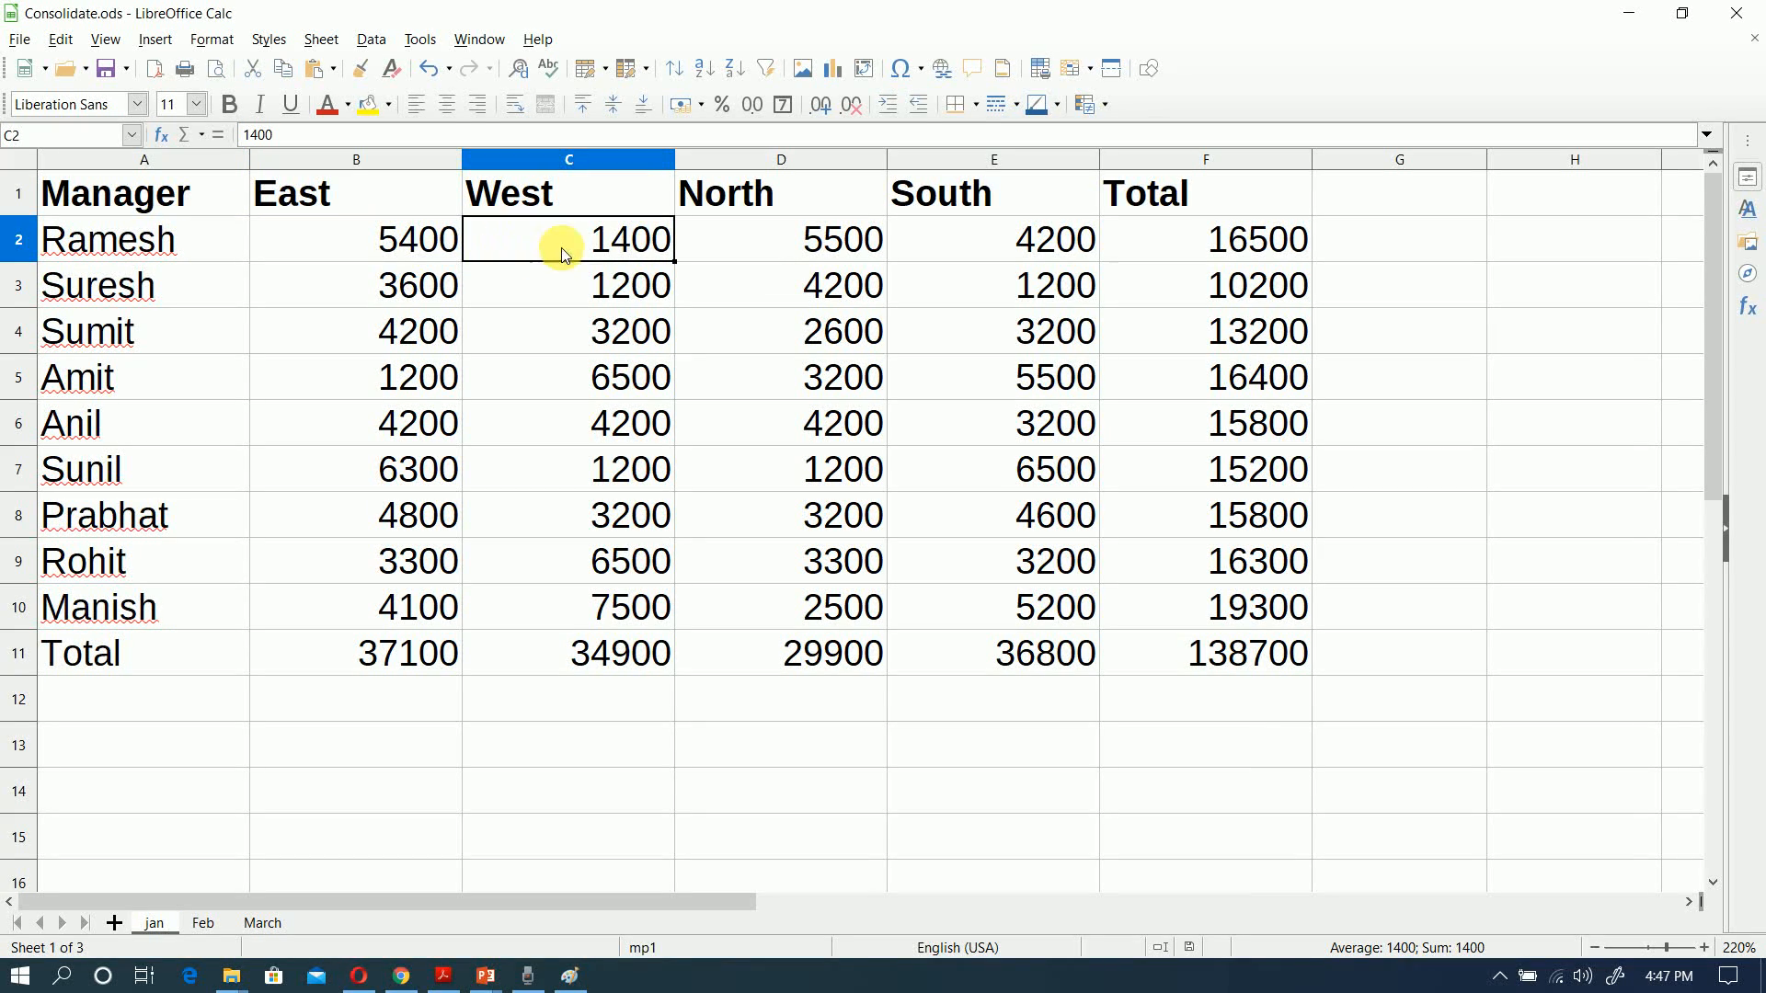
left_click(782, 247)
left_click(942, 239)
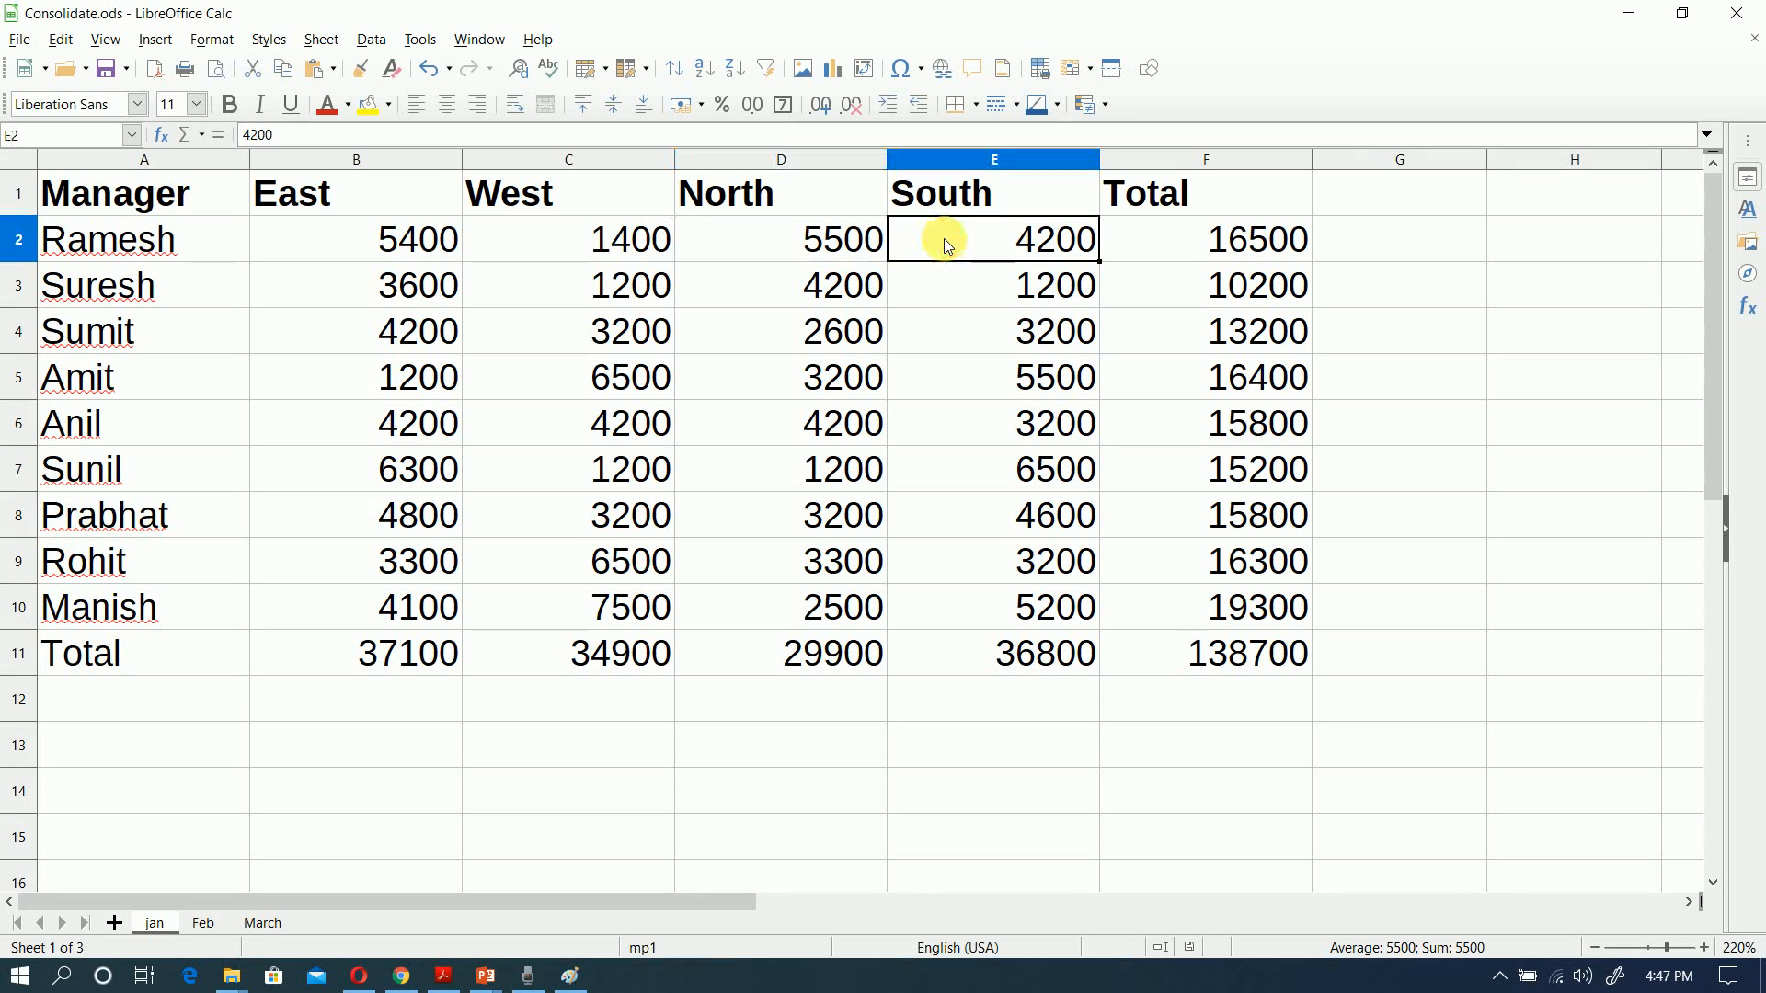
left_click(1140, 251)
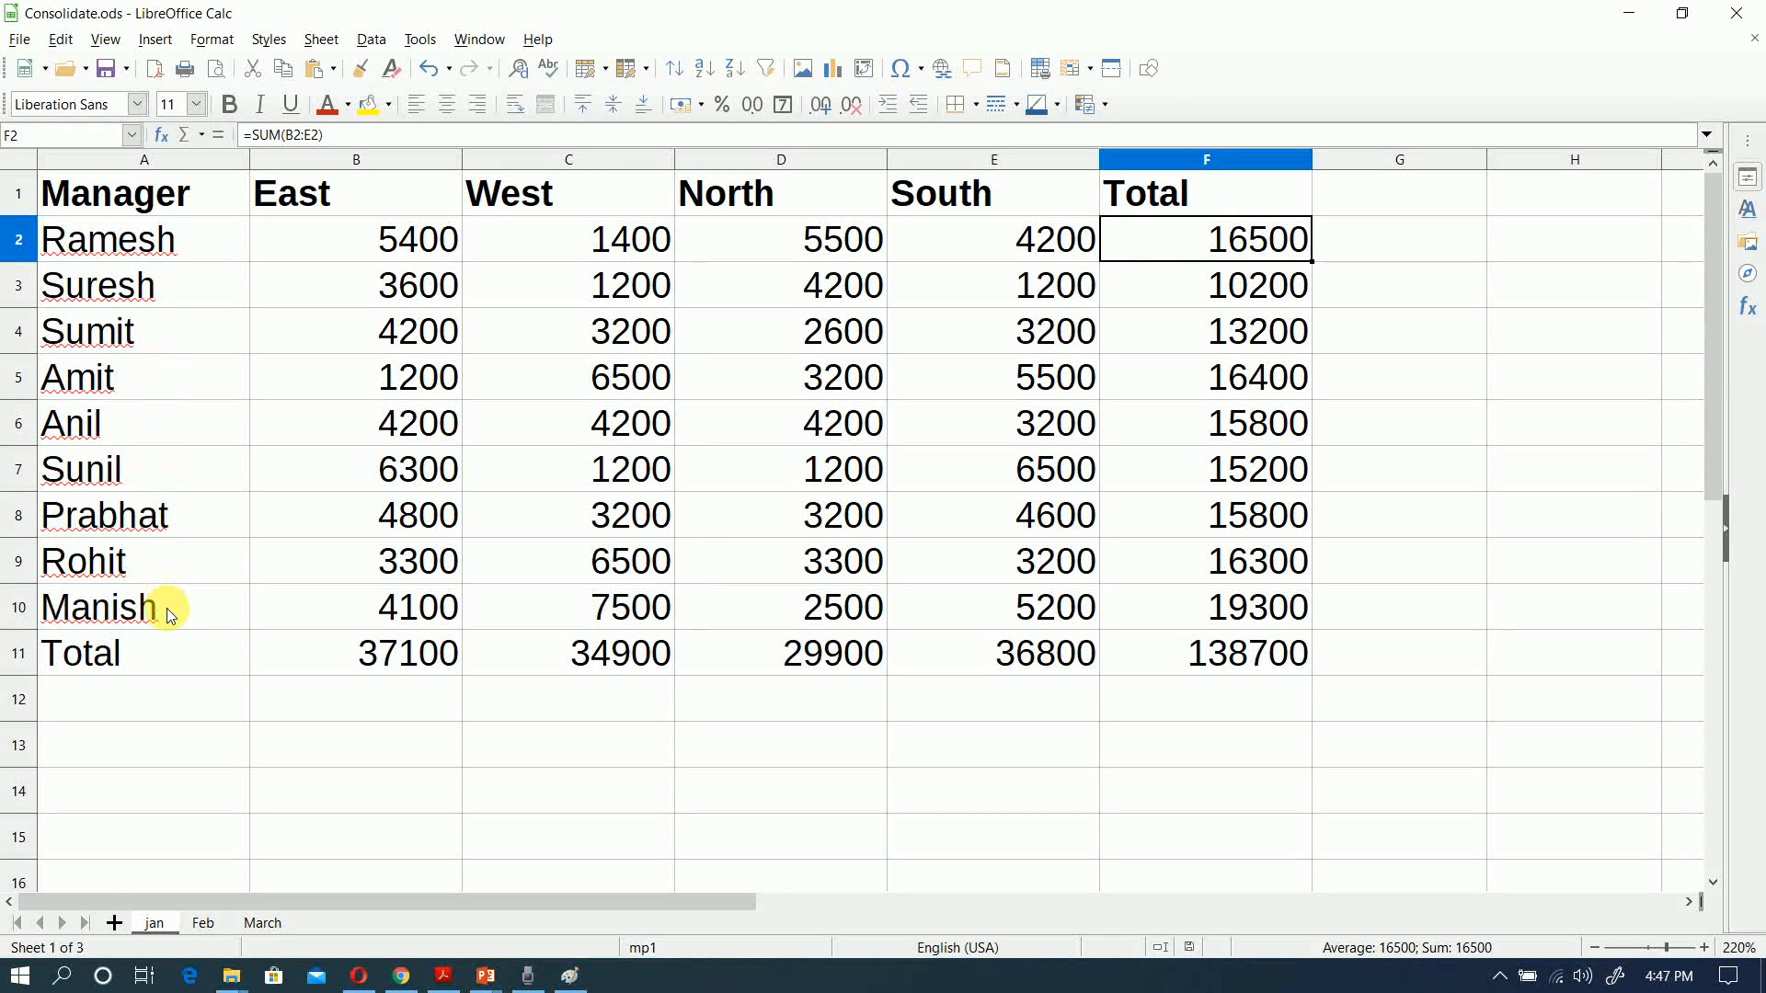
left_click(399, 159)
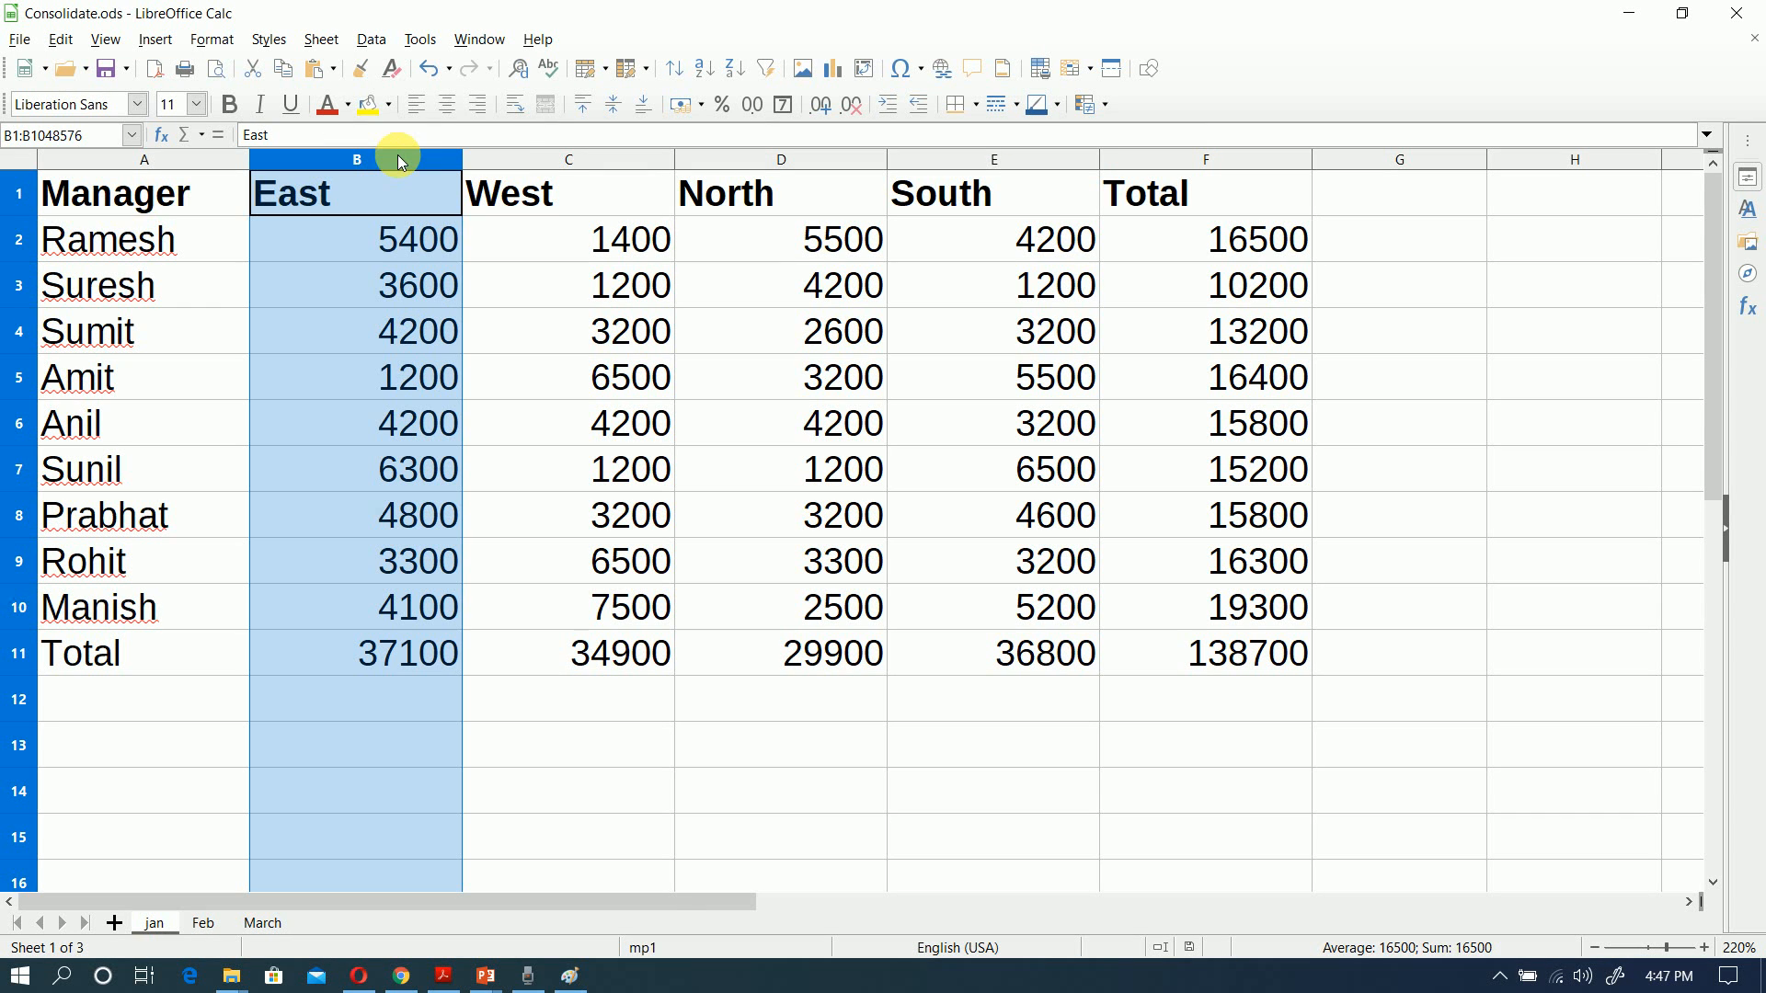
left_click(406, 655)
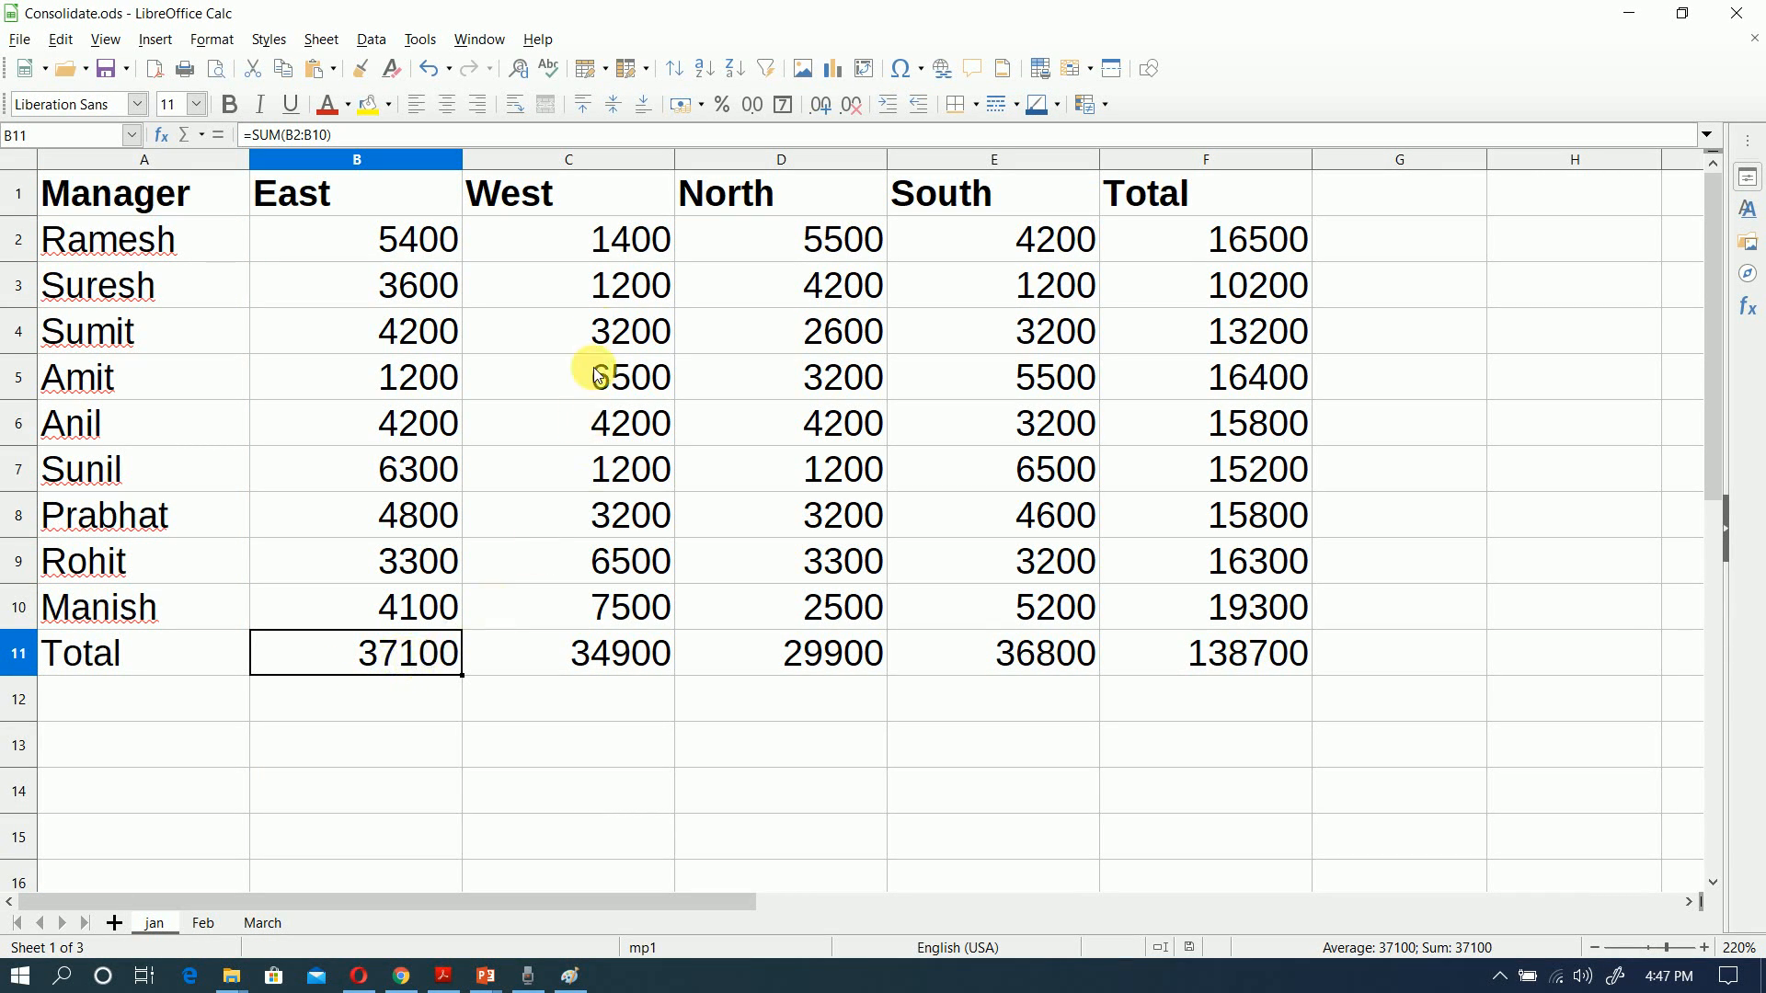
left_click(614, 162)
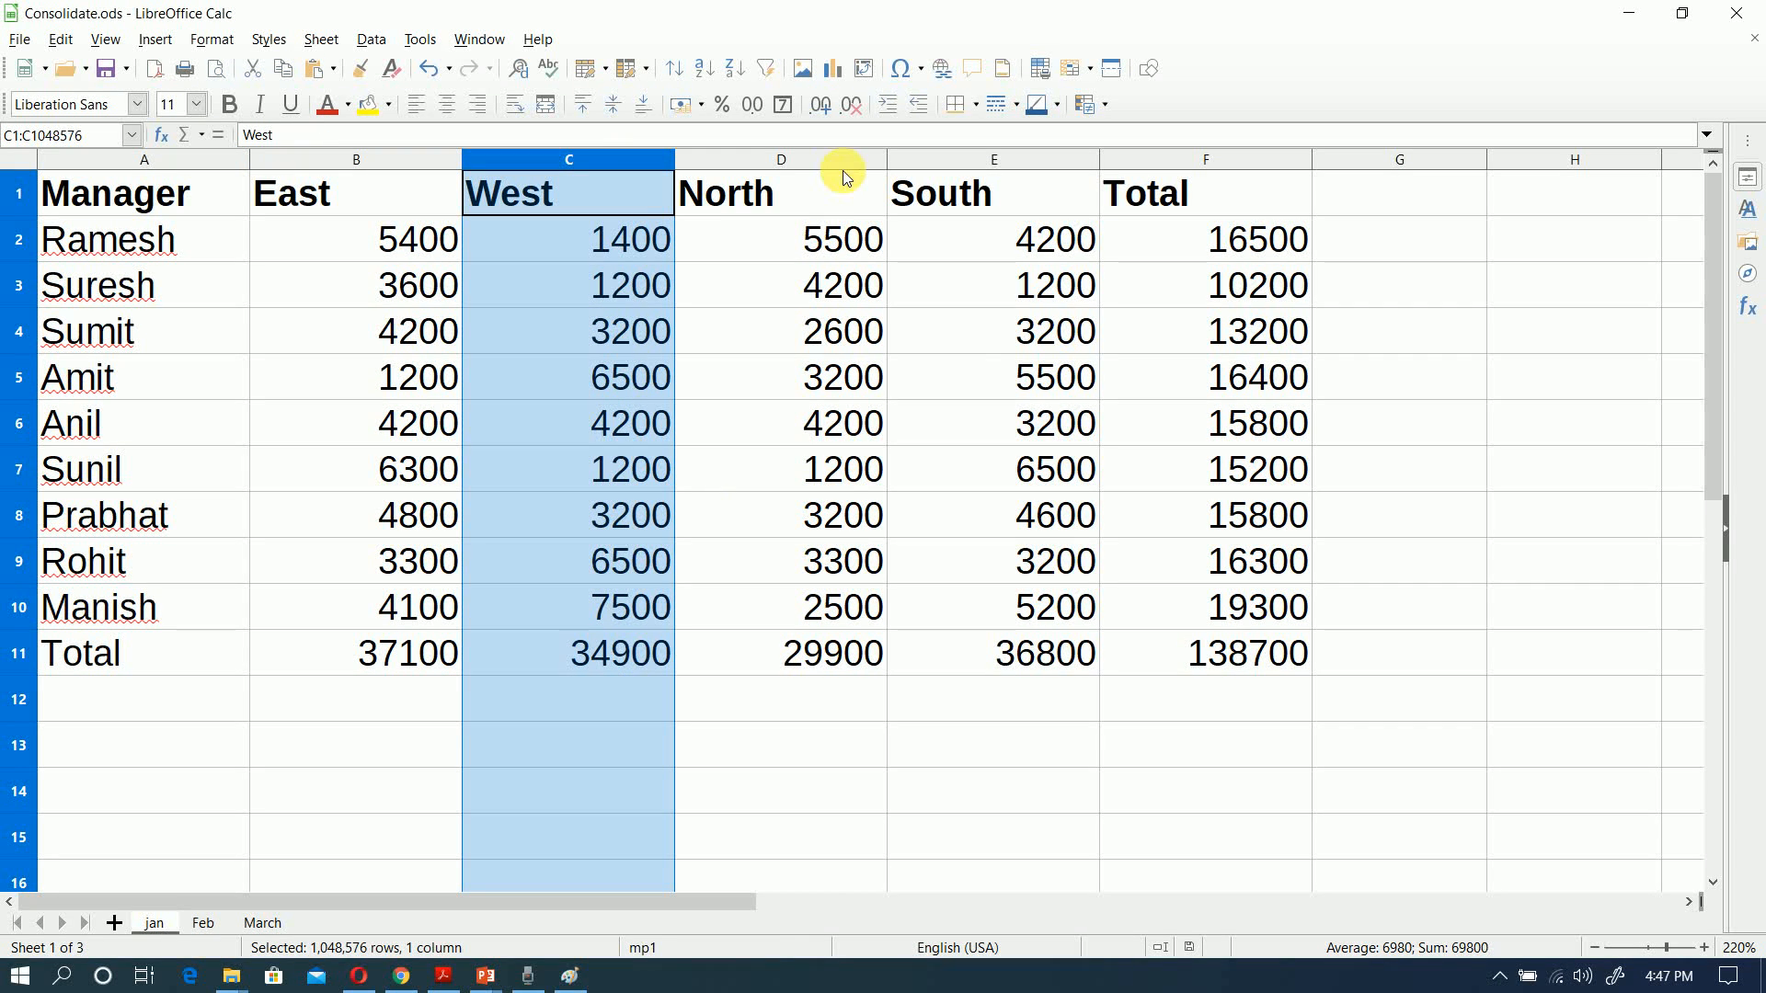
left_click(1201, 670)
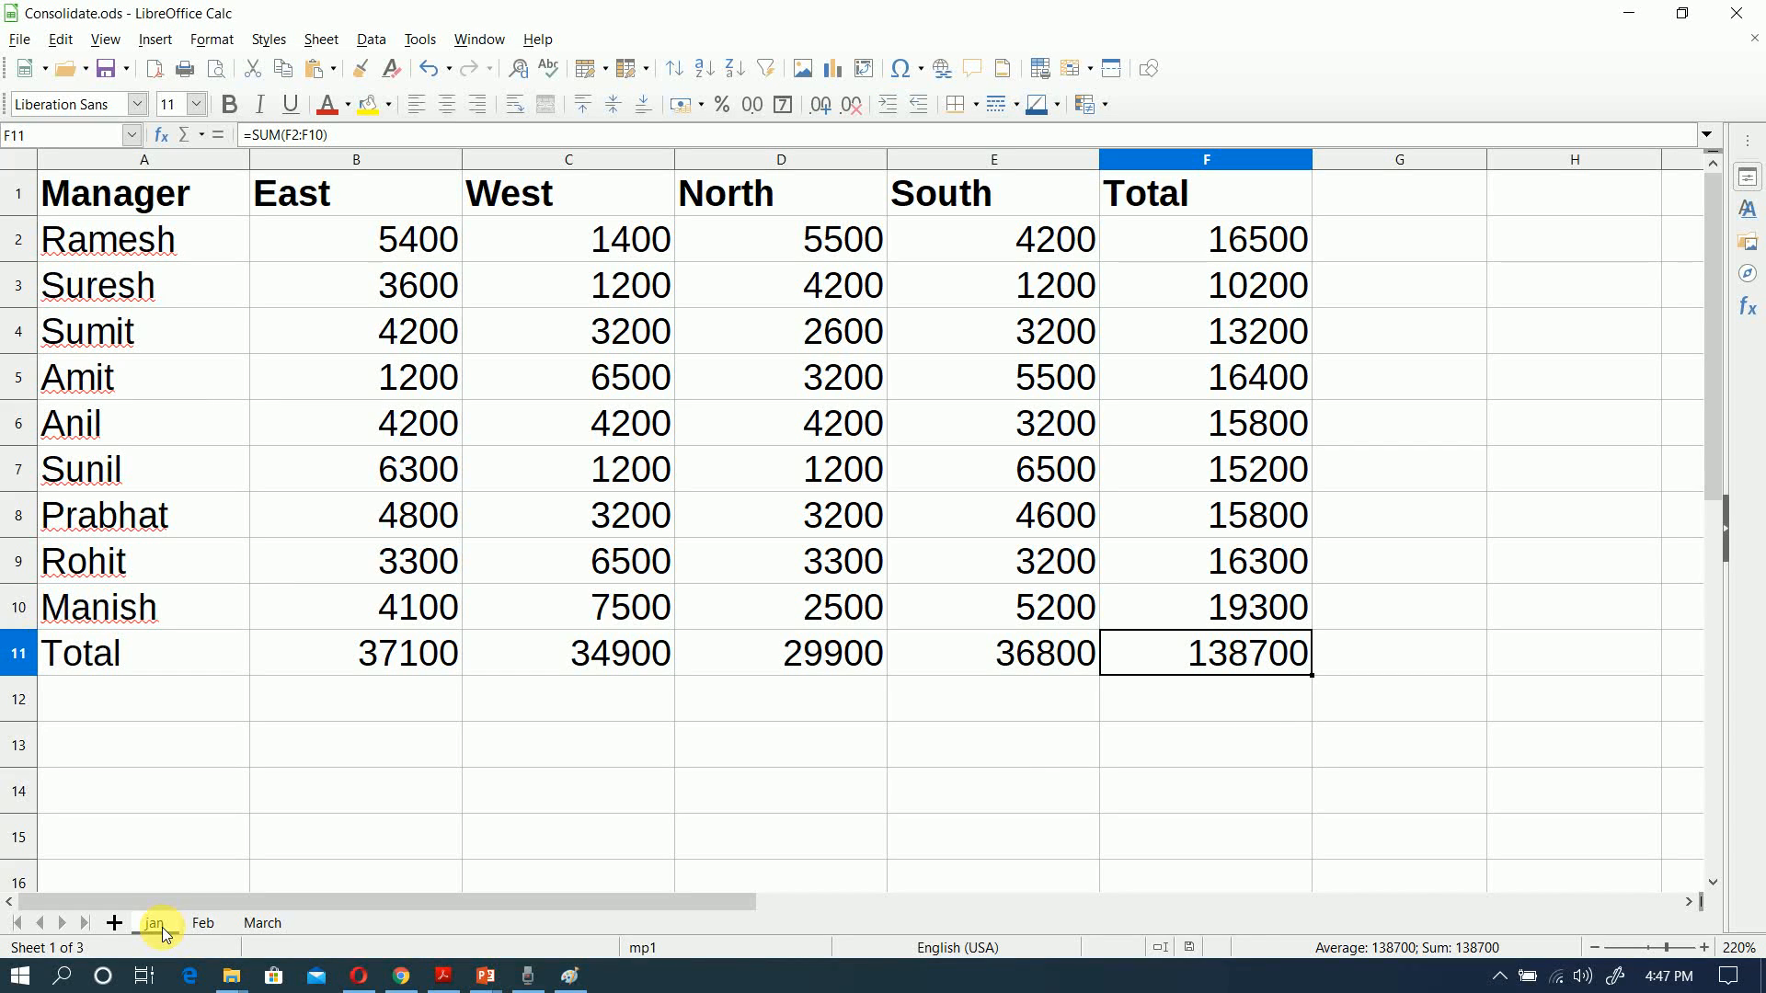
Step: Review the headings and regional figures on the Feb sheet, and view the March sheet
left_click(200, 926)
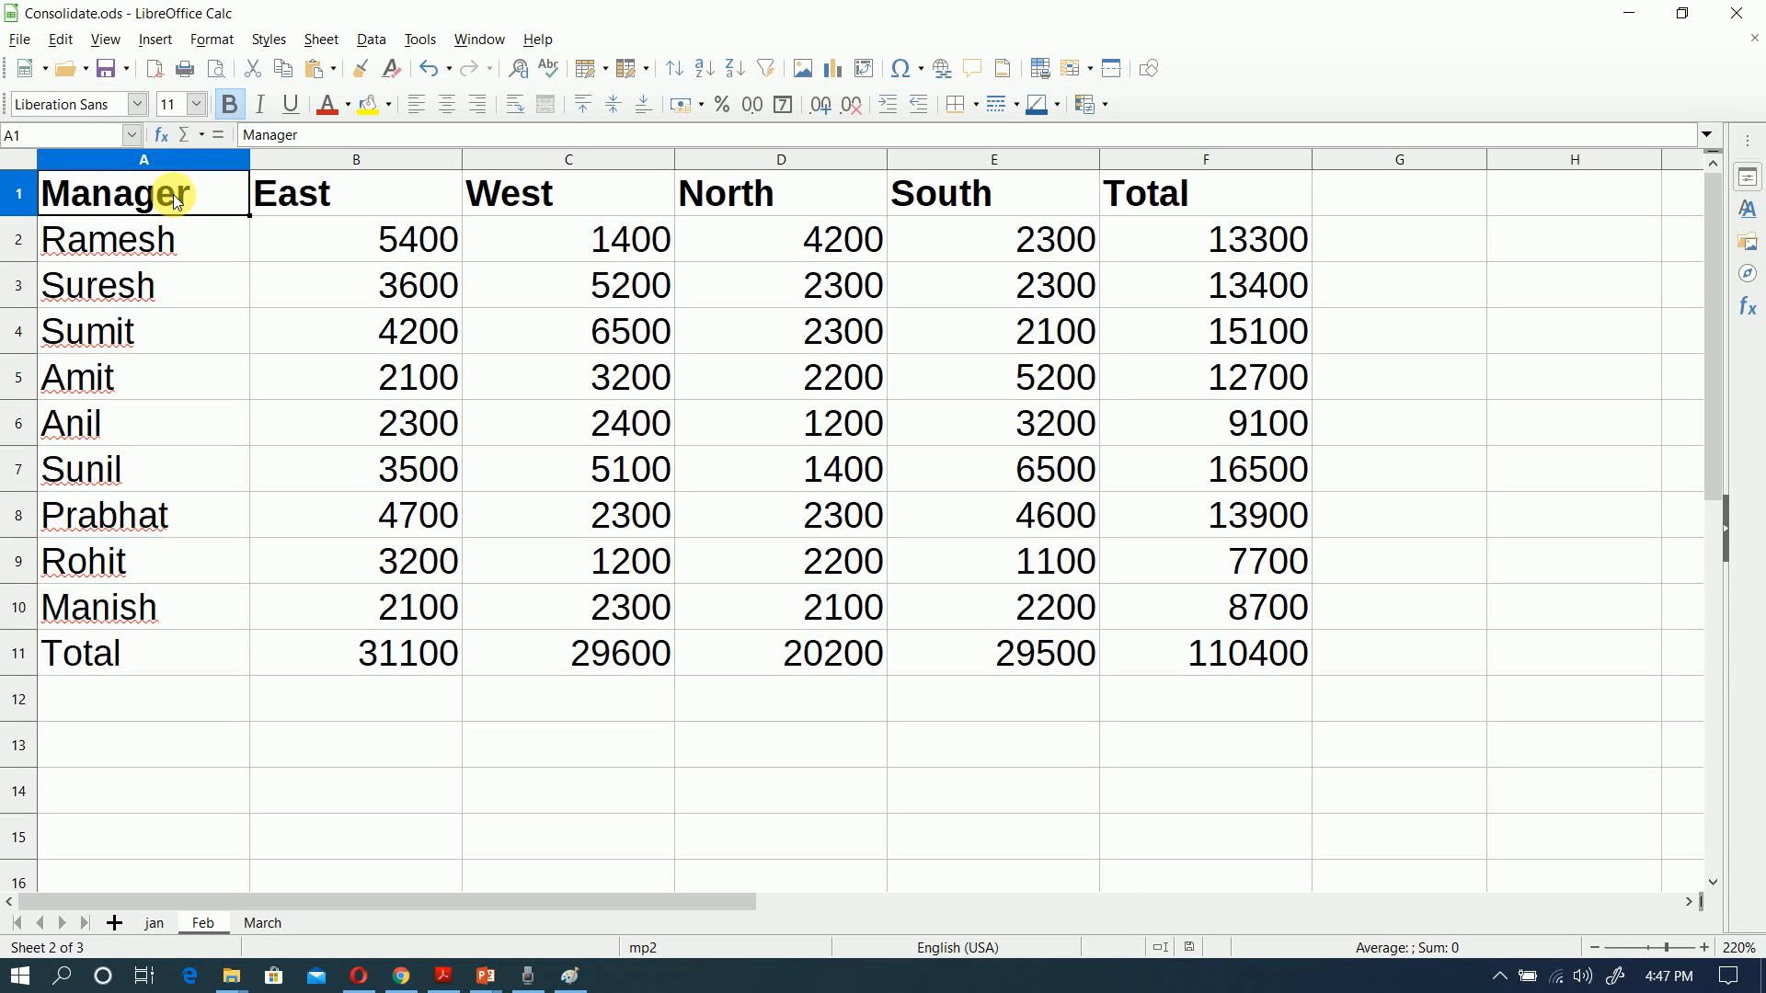
left_click_drag(179, 201, 1155, 197)
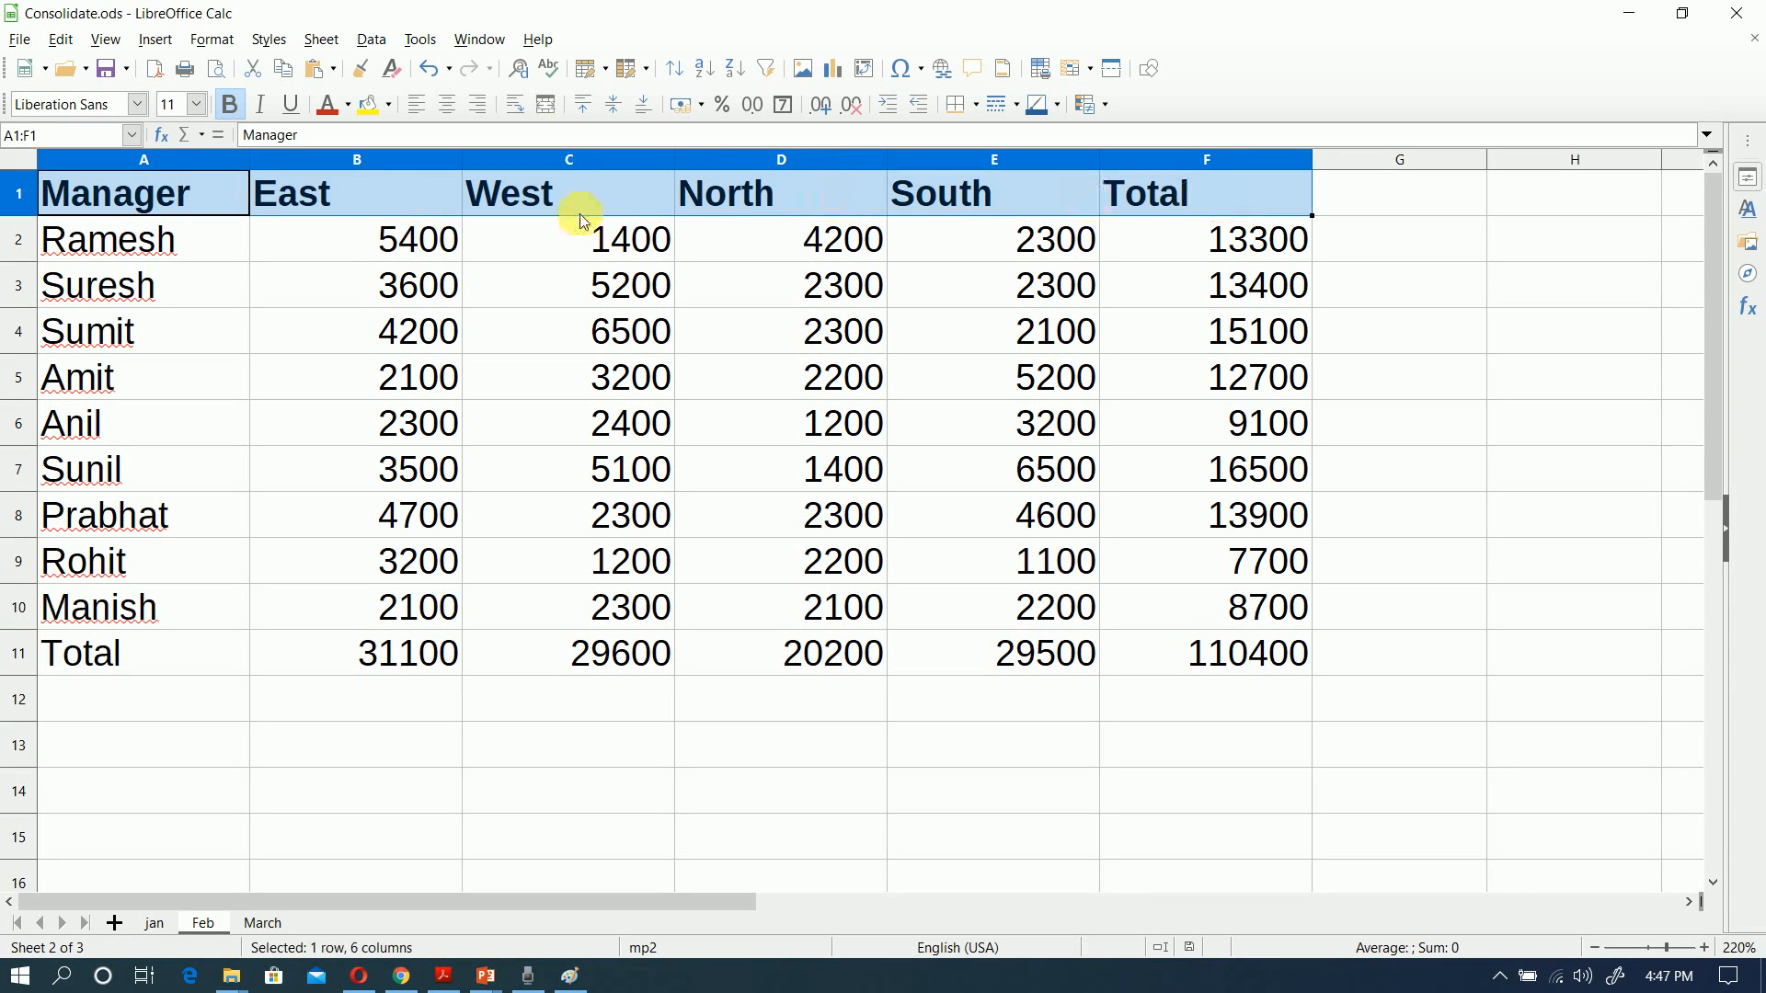
left_click_drag(391, 237, 1091, 599)
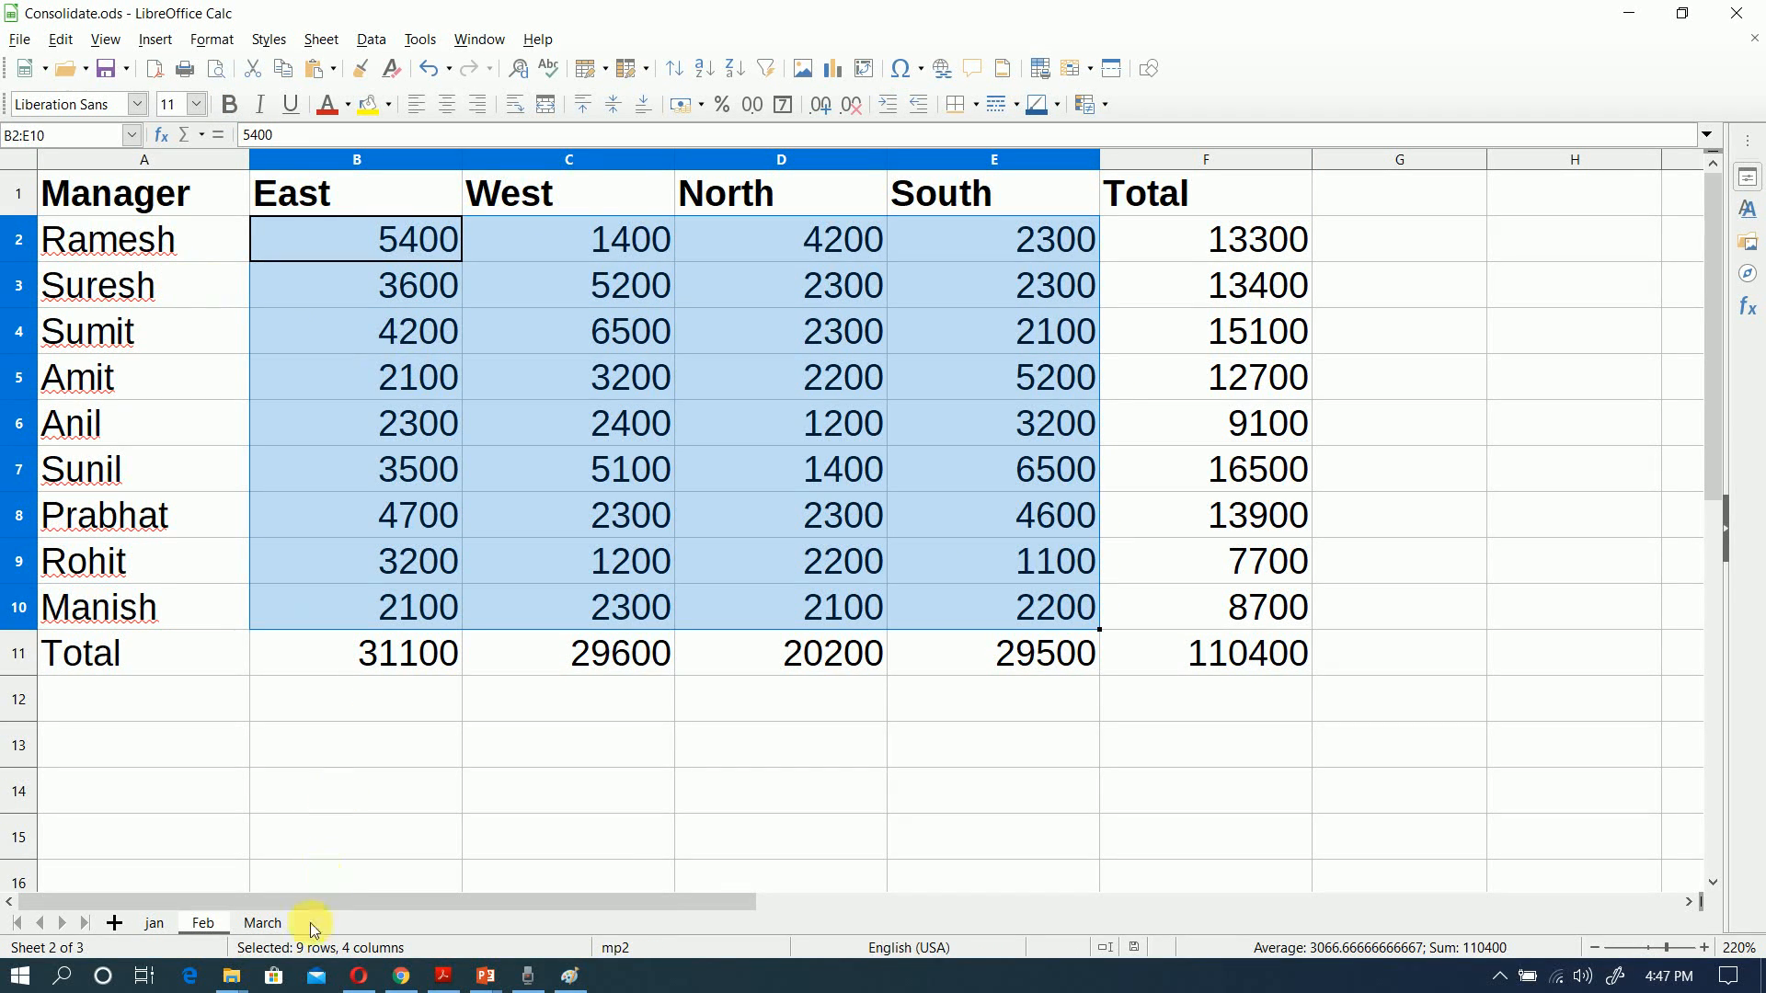
left_click(387, 241)
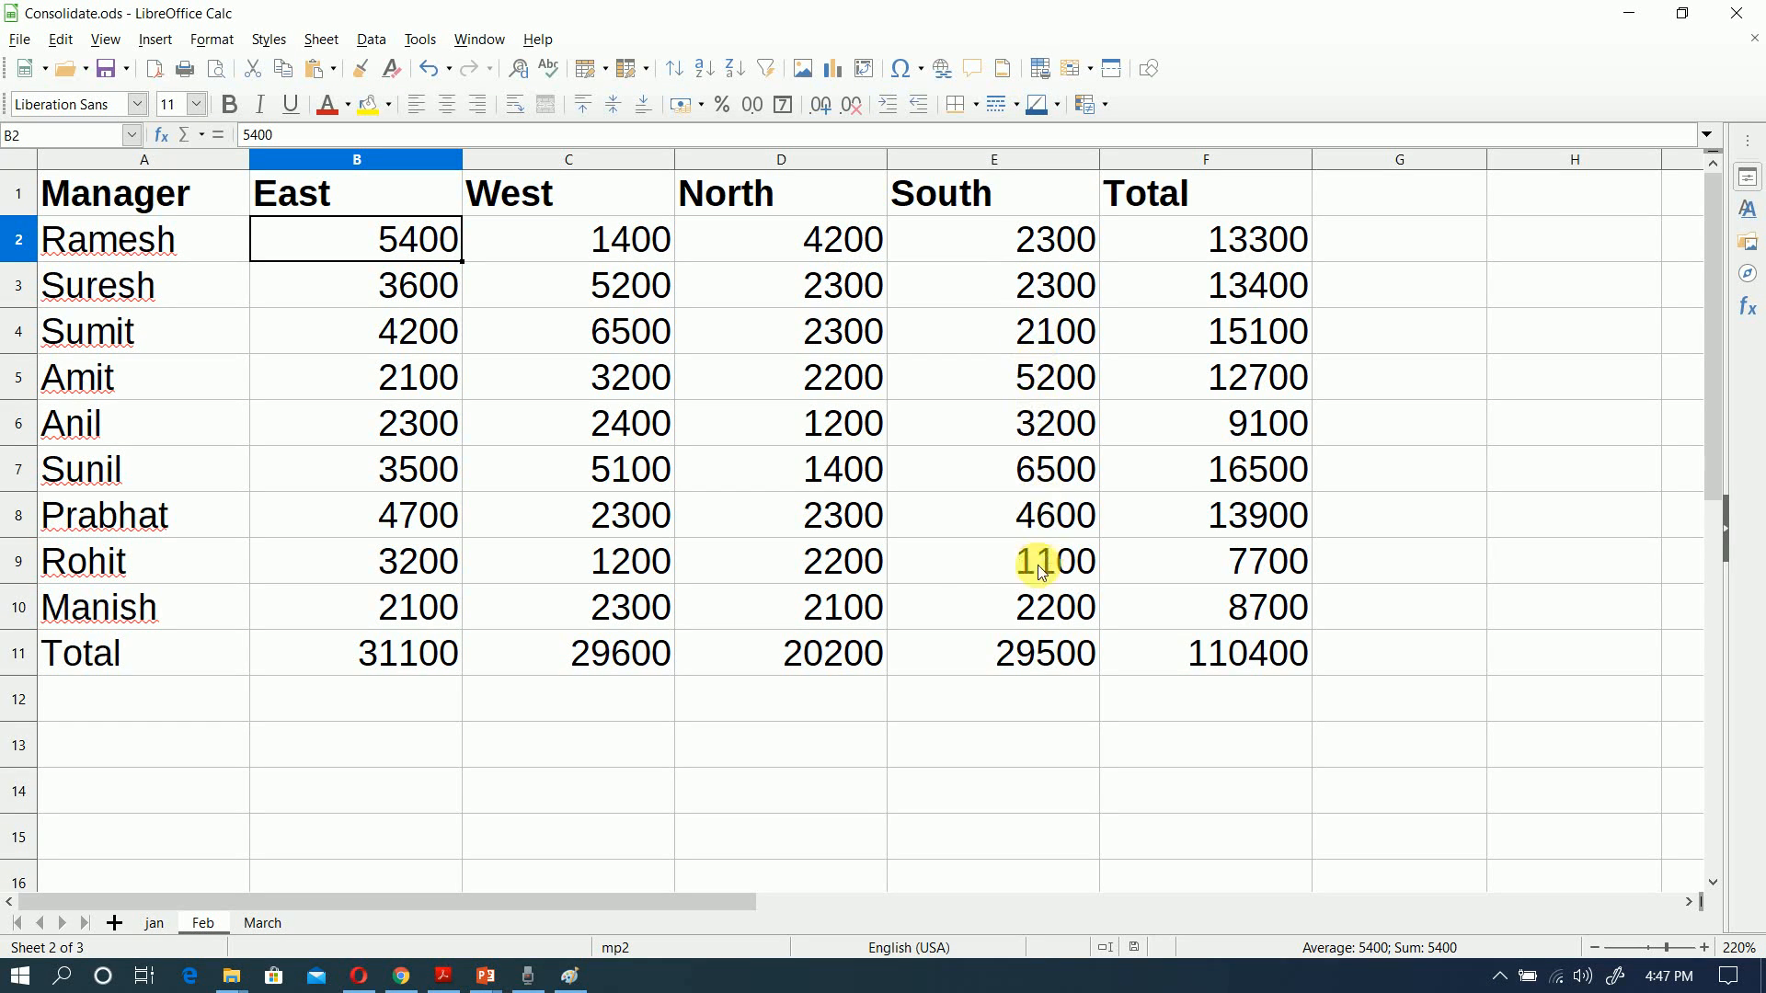
left_click(263, 924)
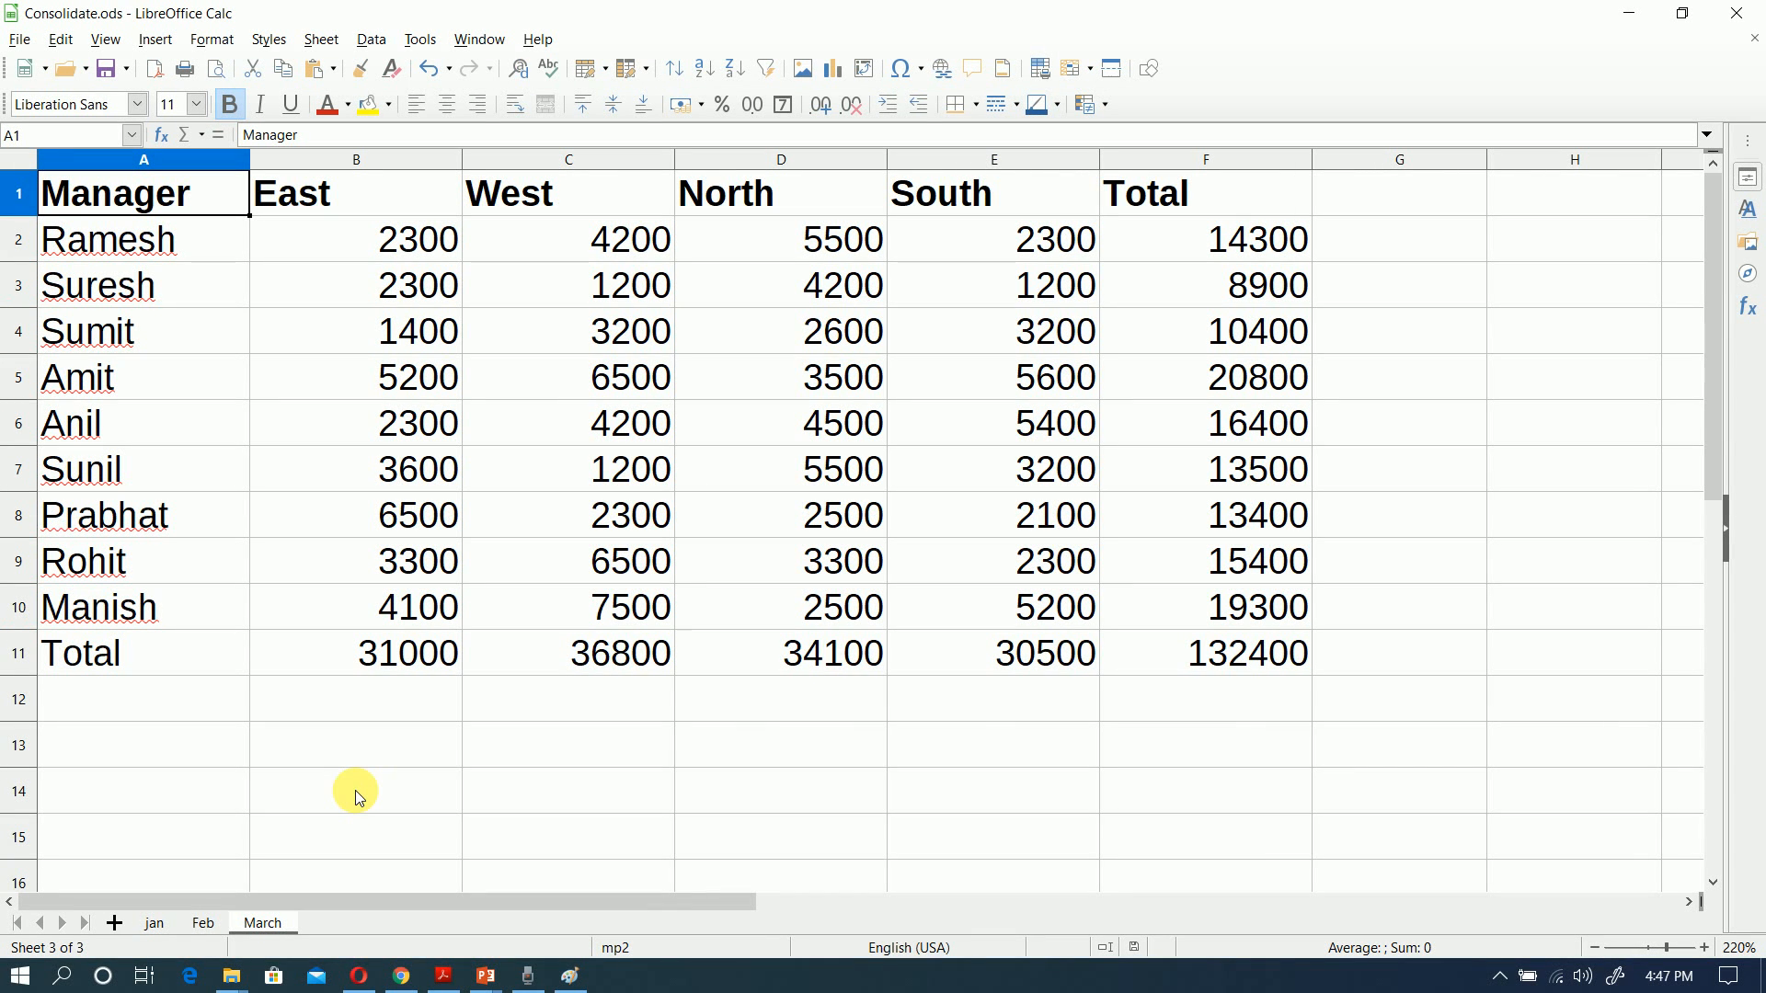
Step: Add a new blank sheet after March and open the Consolidate dialog from it
left_click(115, 926)
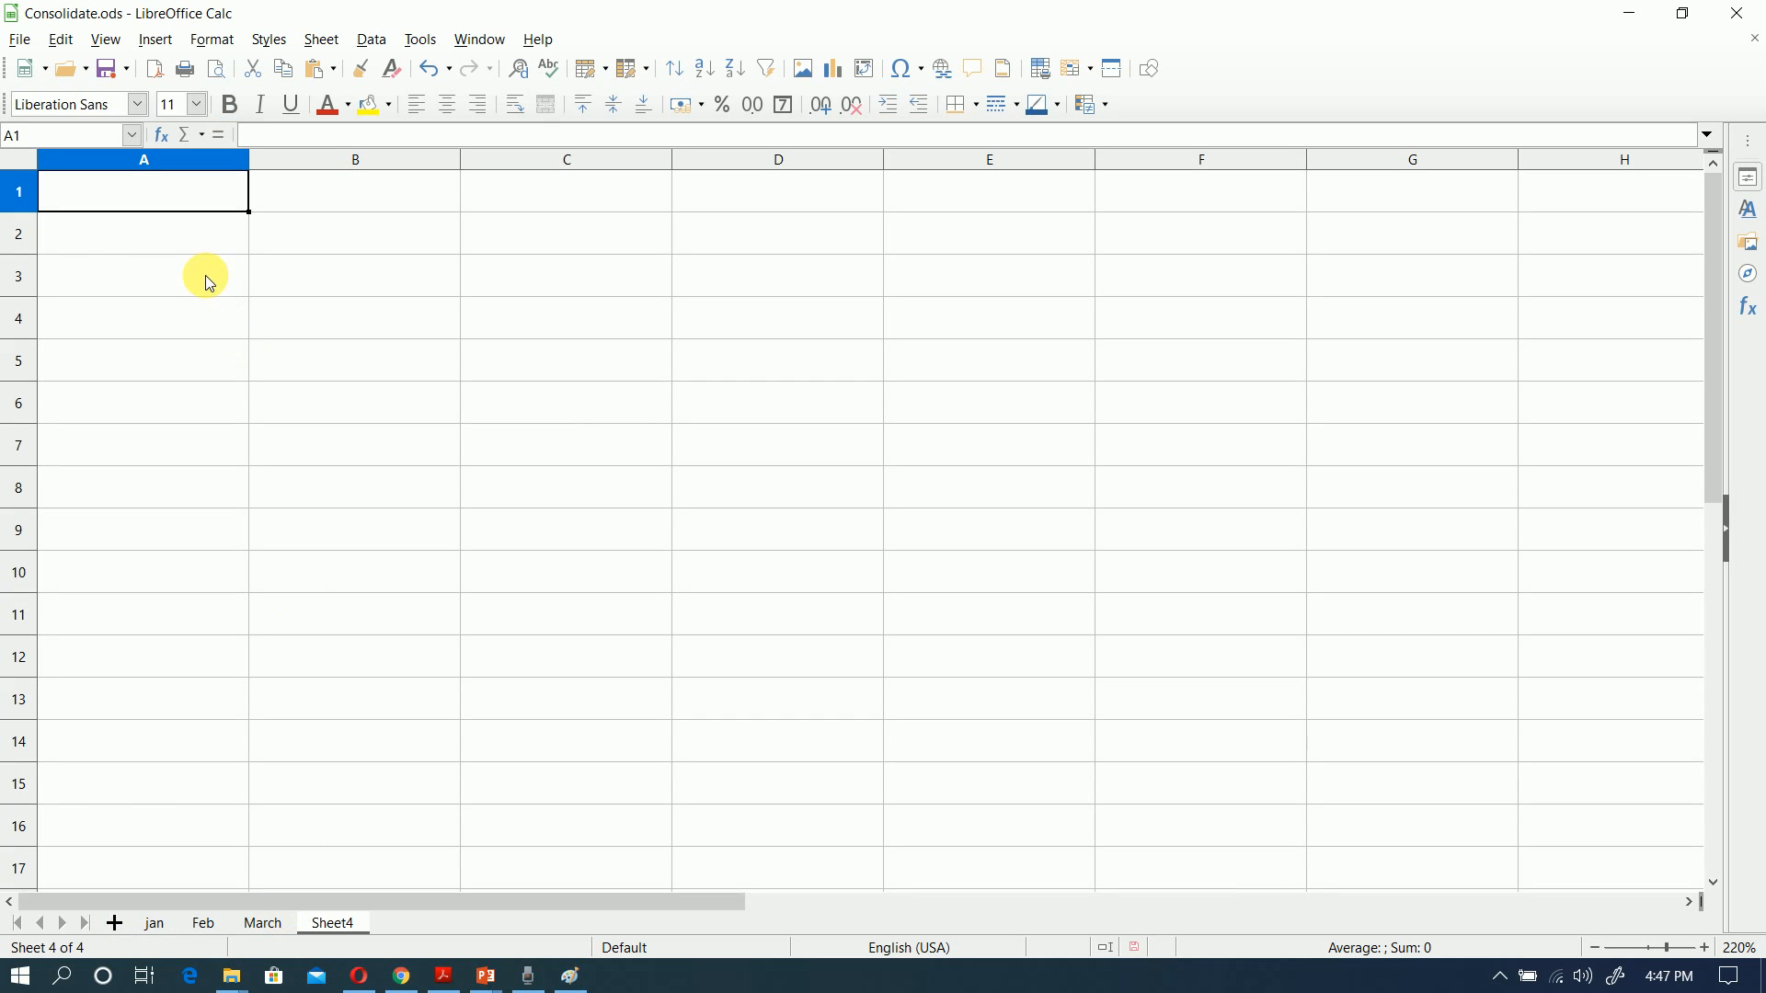
left_click(372, 44)
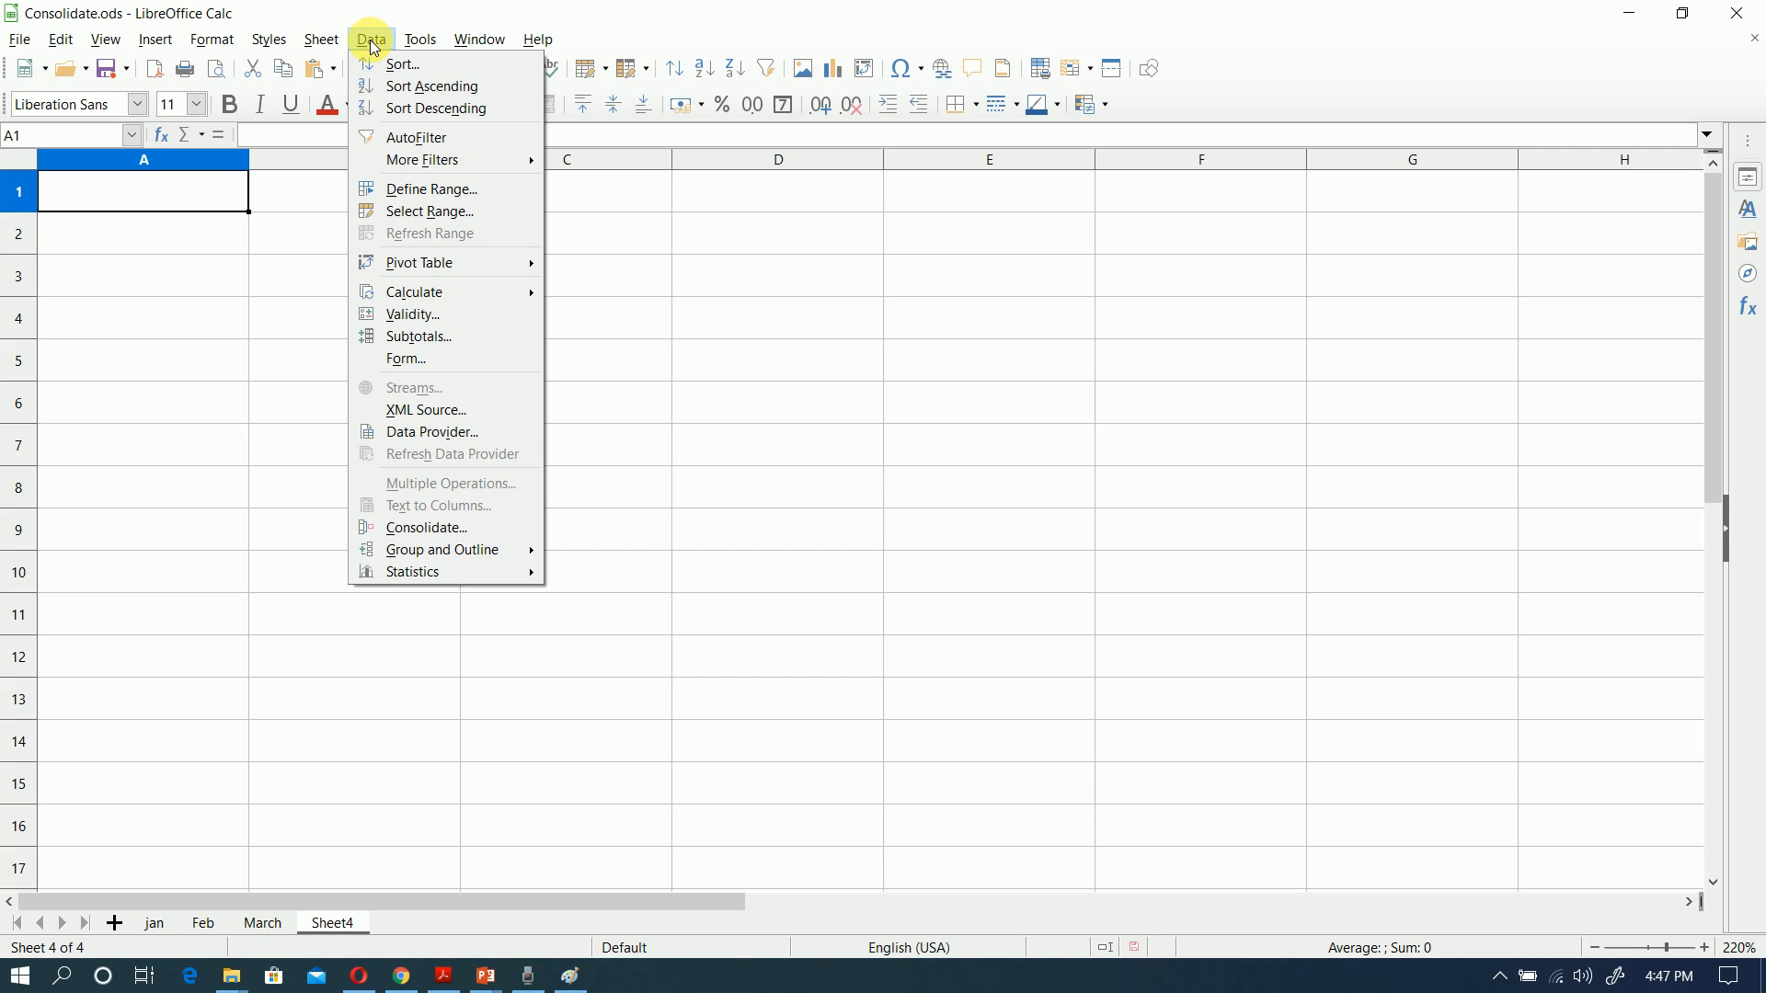
left_click(431, 530)
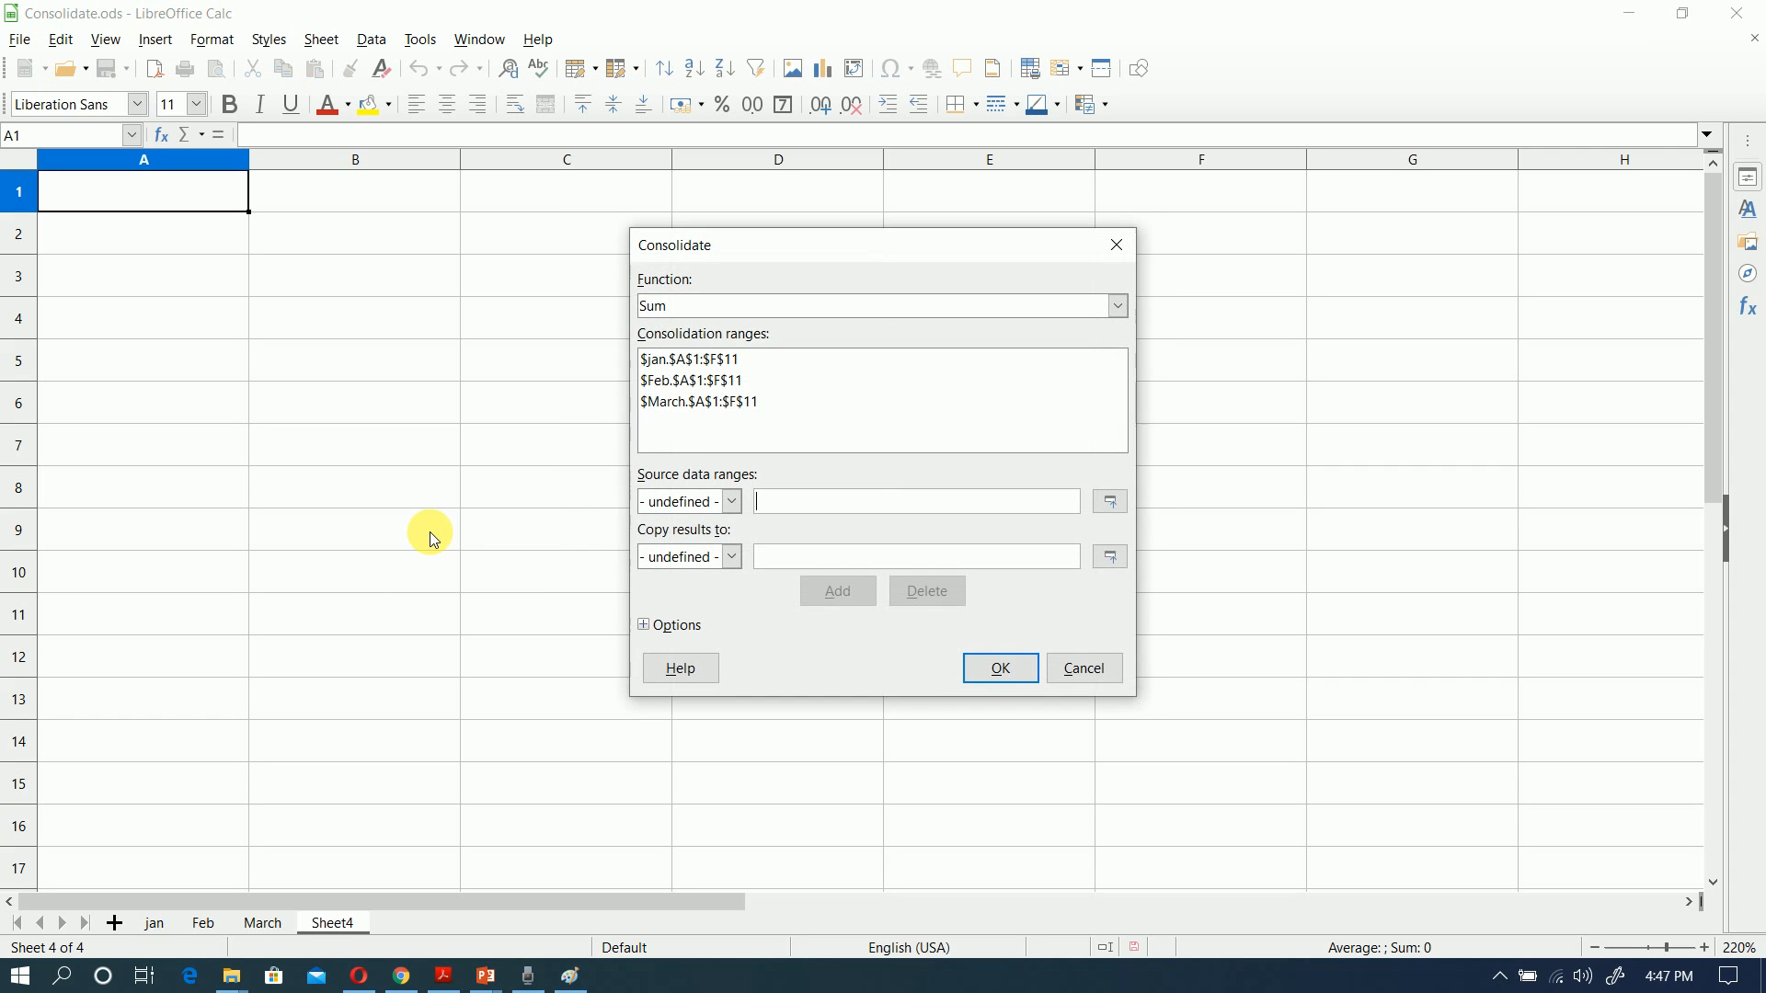
Step: Delete the existing Feb, jan and March entries from the consolidation ranges
left_click(764, 405)
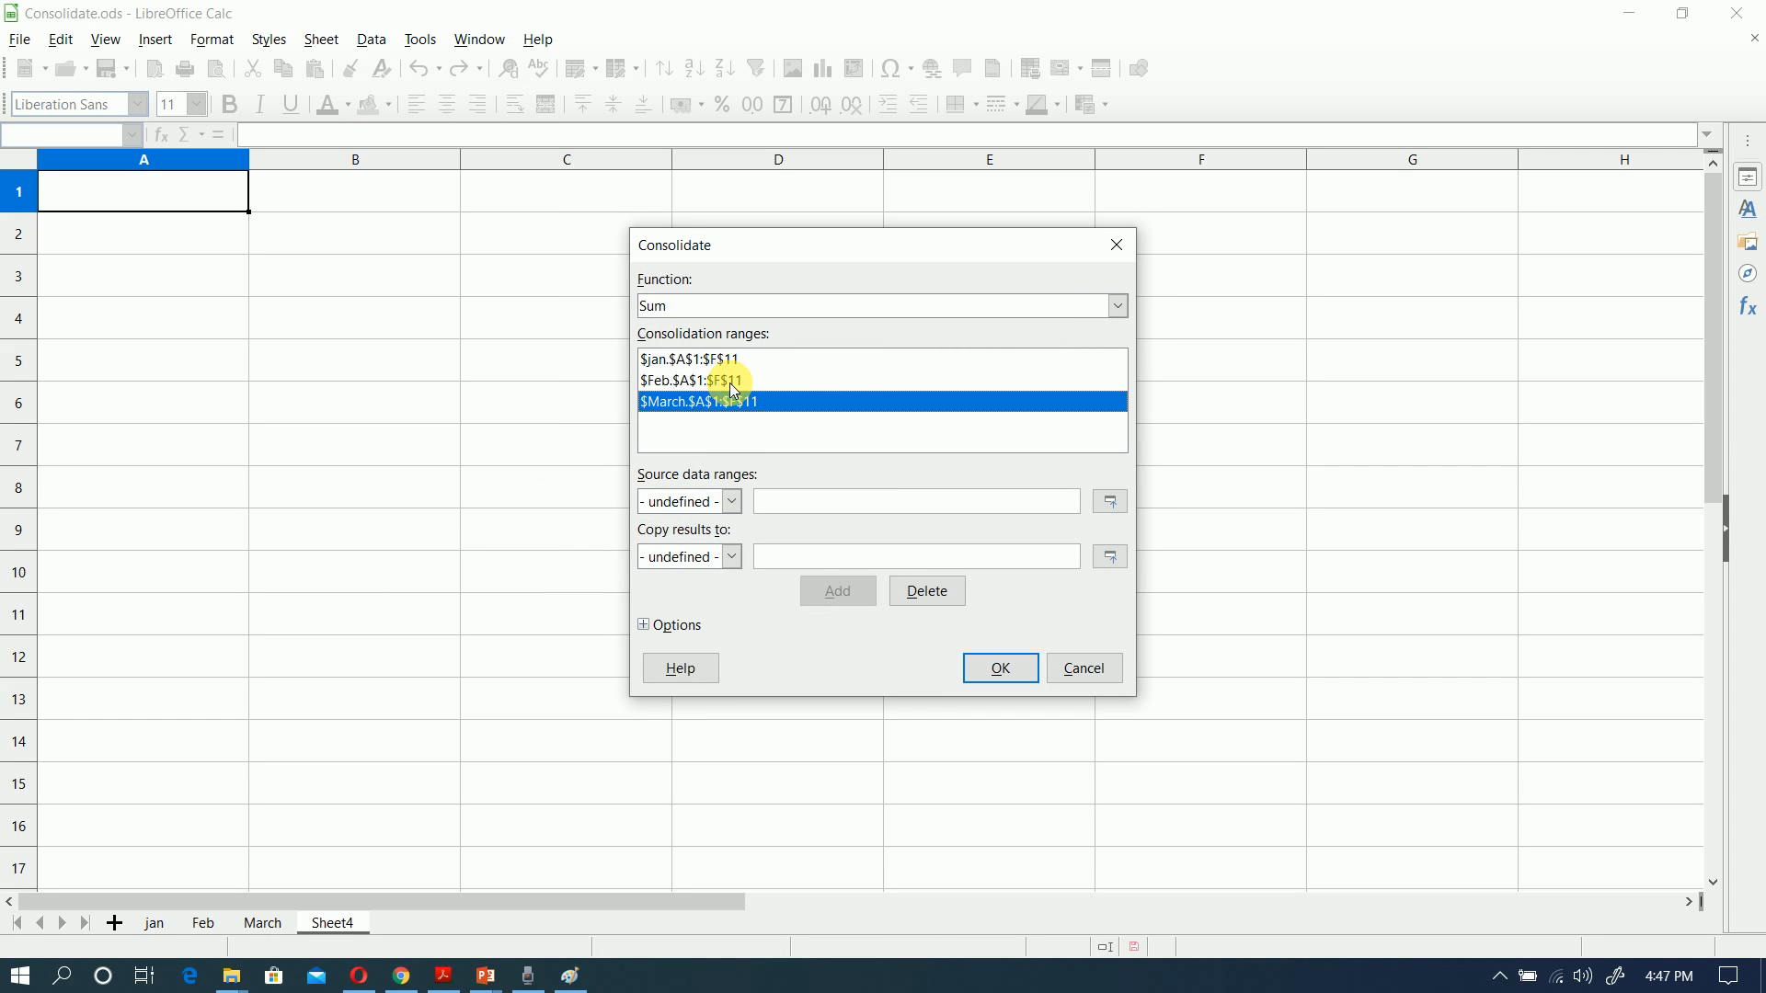
left_click(732, 383)
left_click(927, 591)
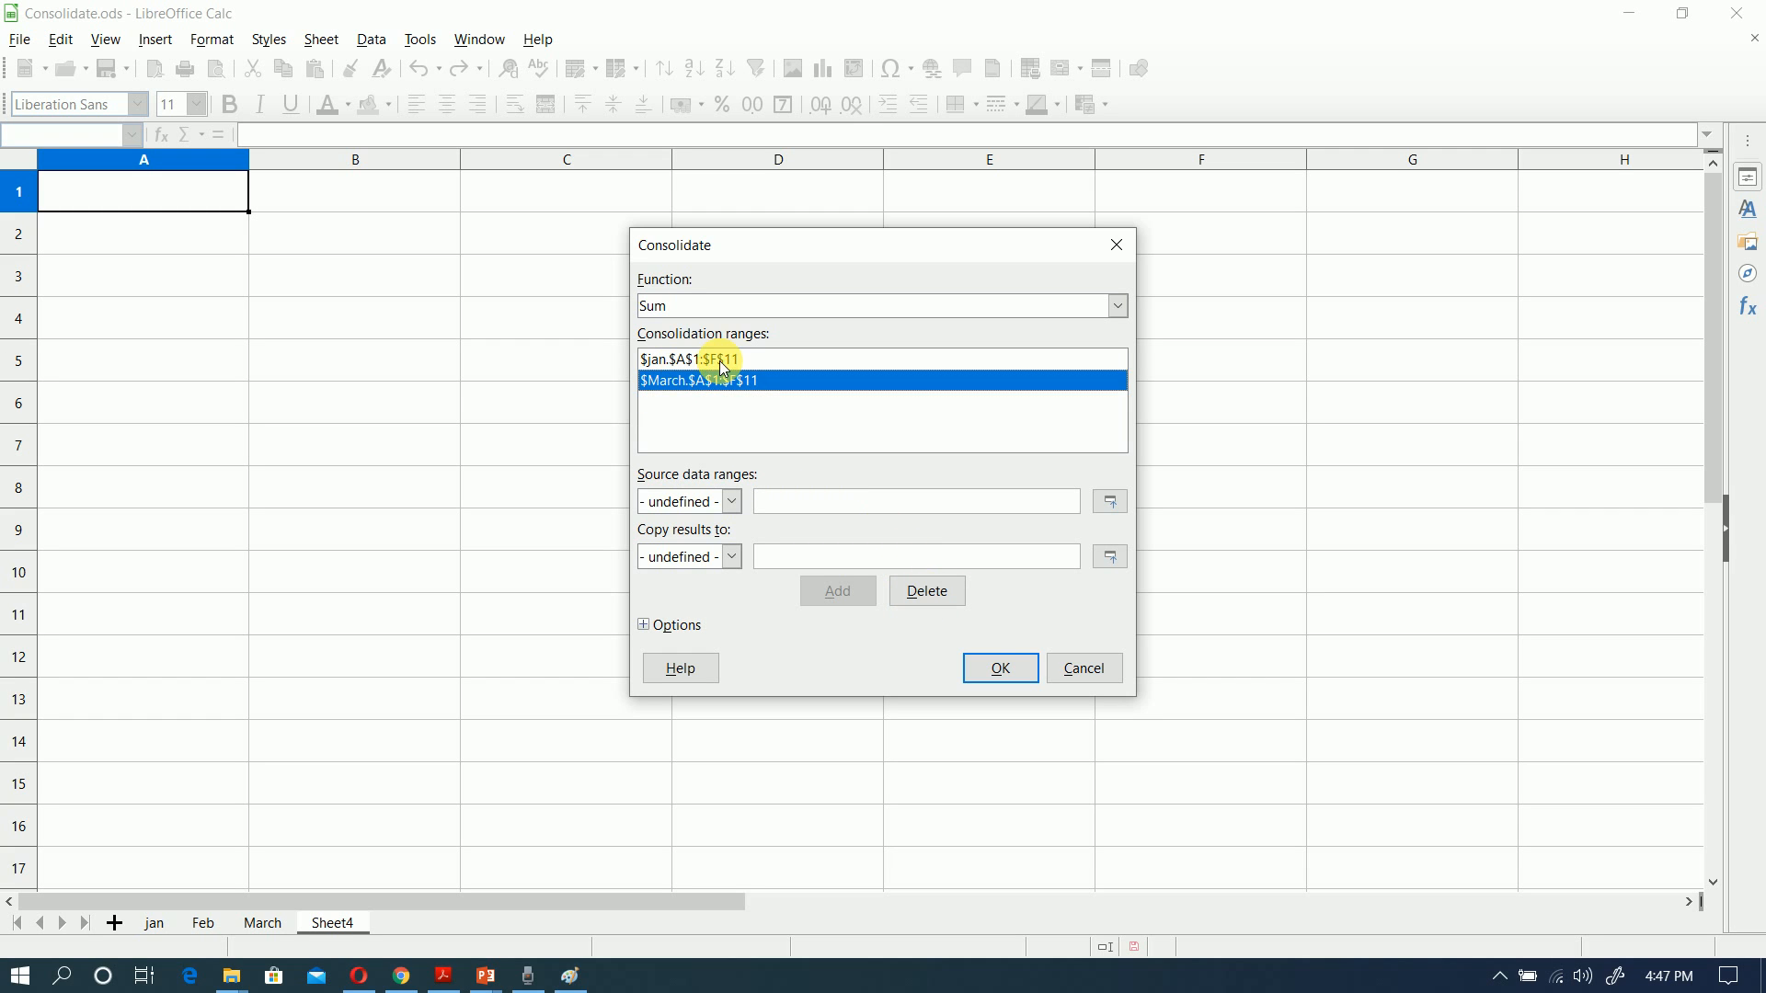
left_click(720, 360)
left_click(948, 596)
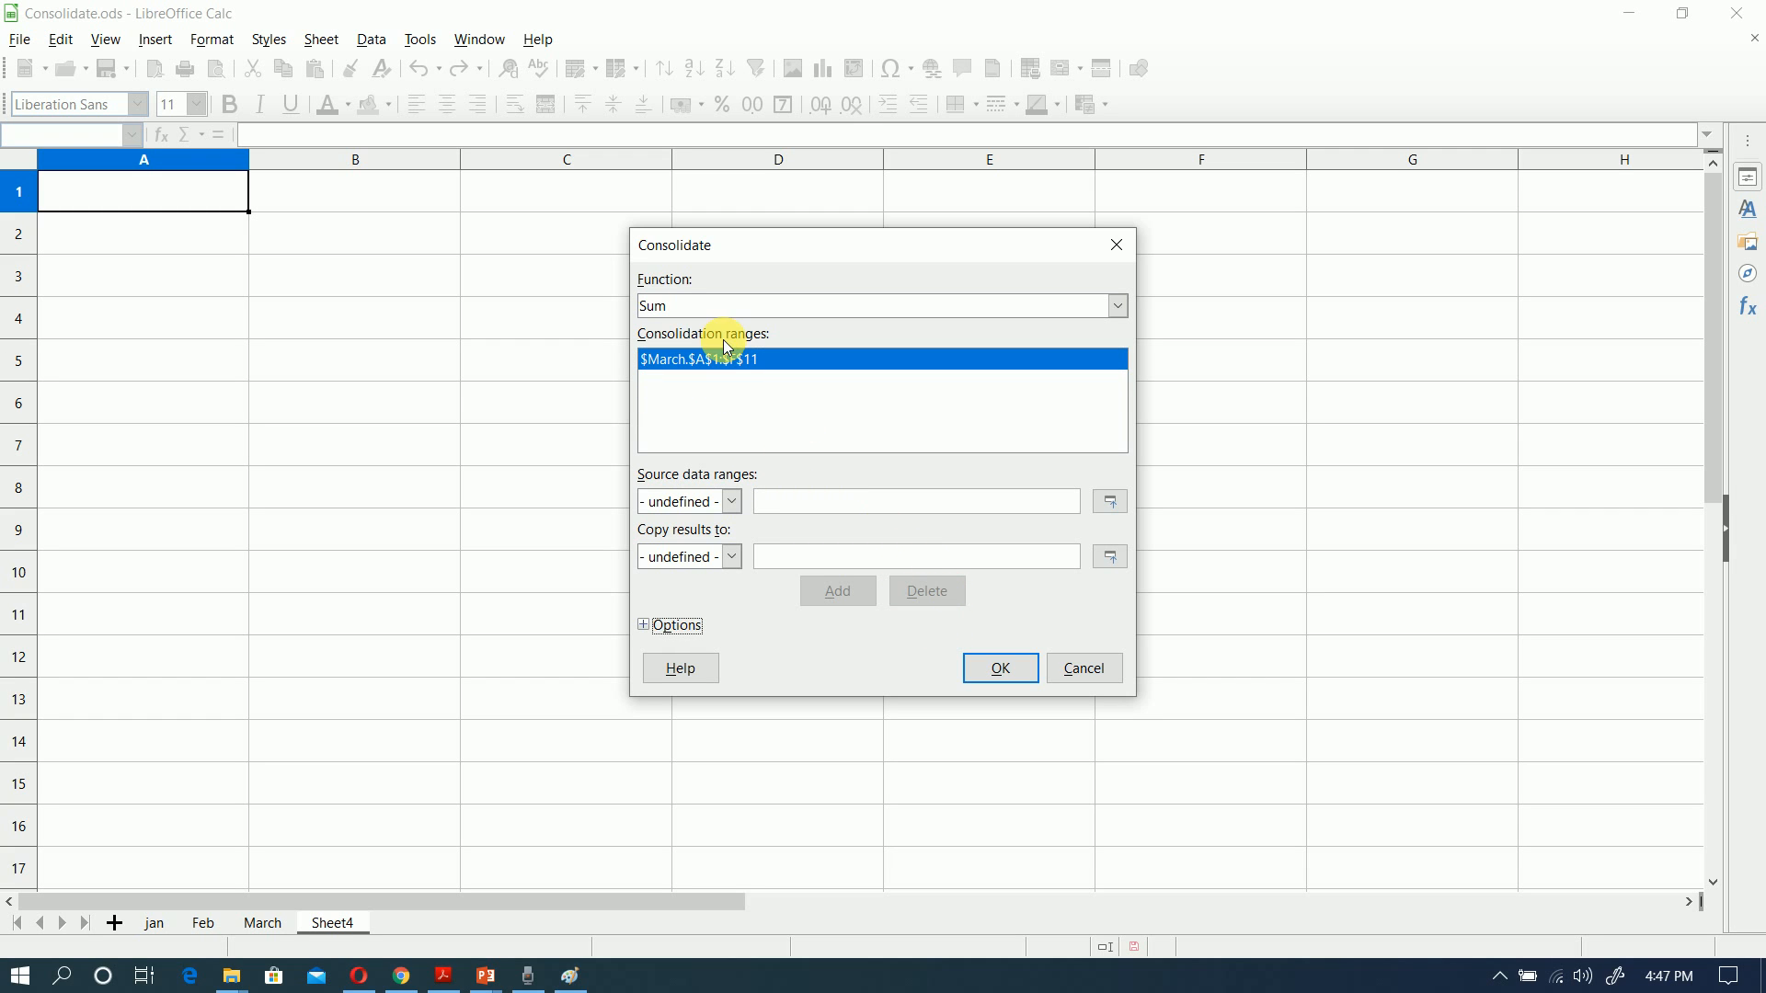
left_click(945, 596)
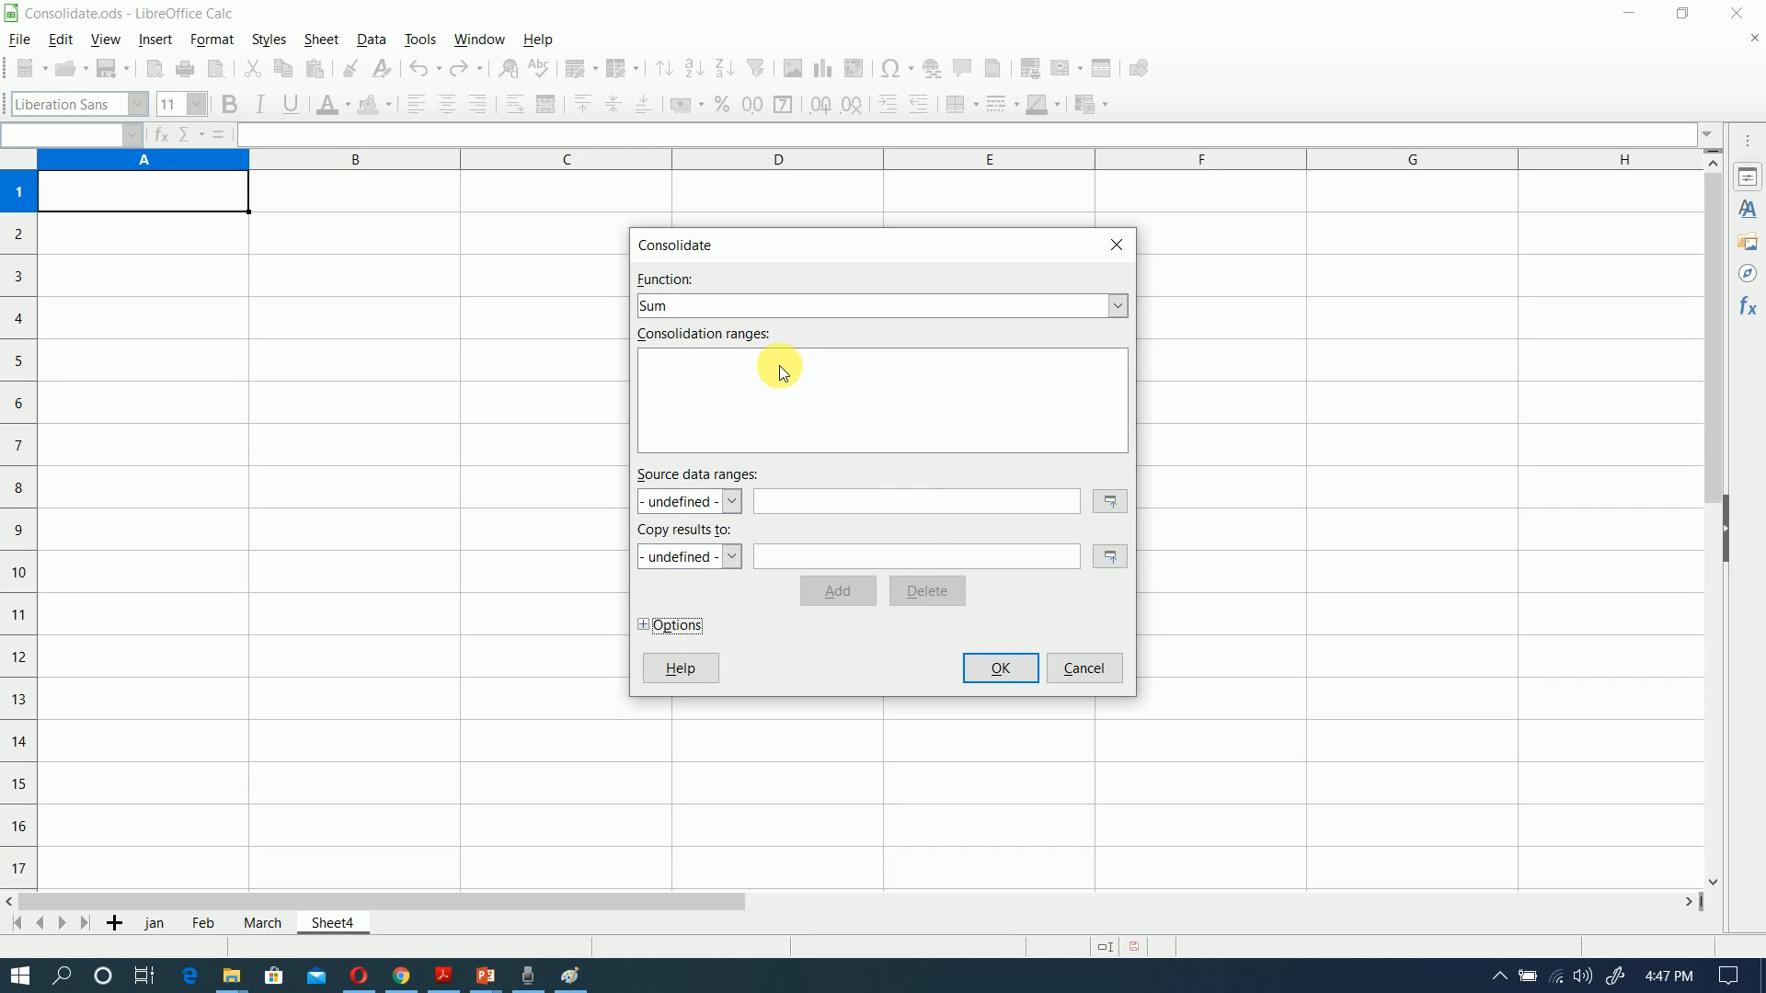
Step: Try the Count, Average, Max and Min functions for the consolidation, and return to Sum
left_click(1122, 307)
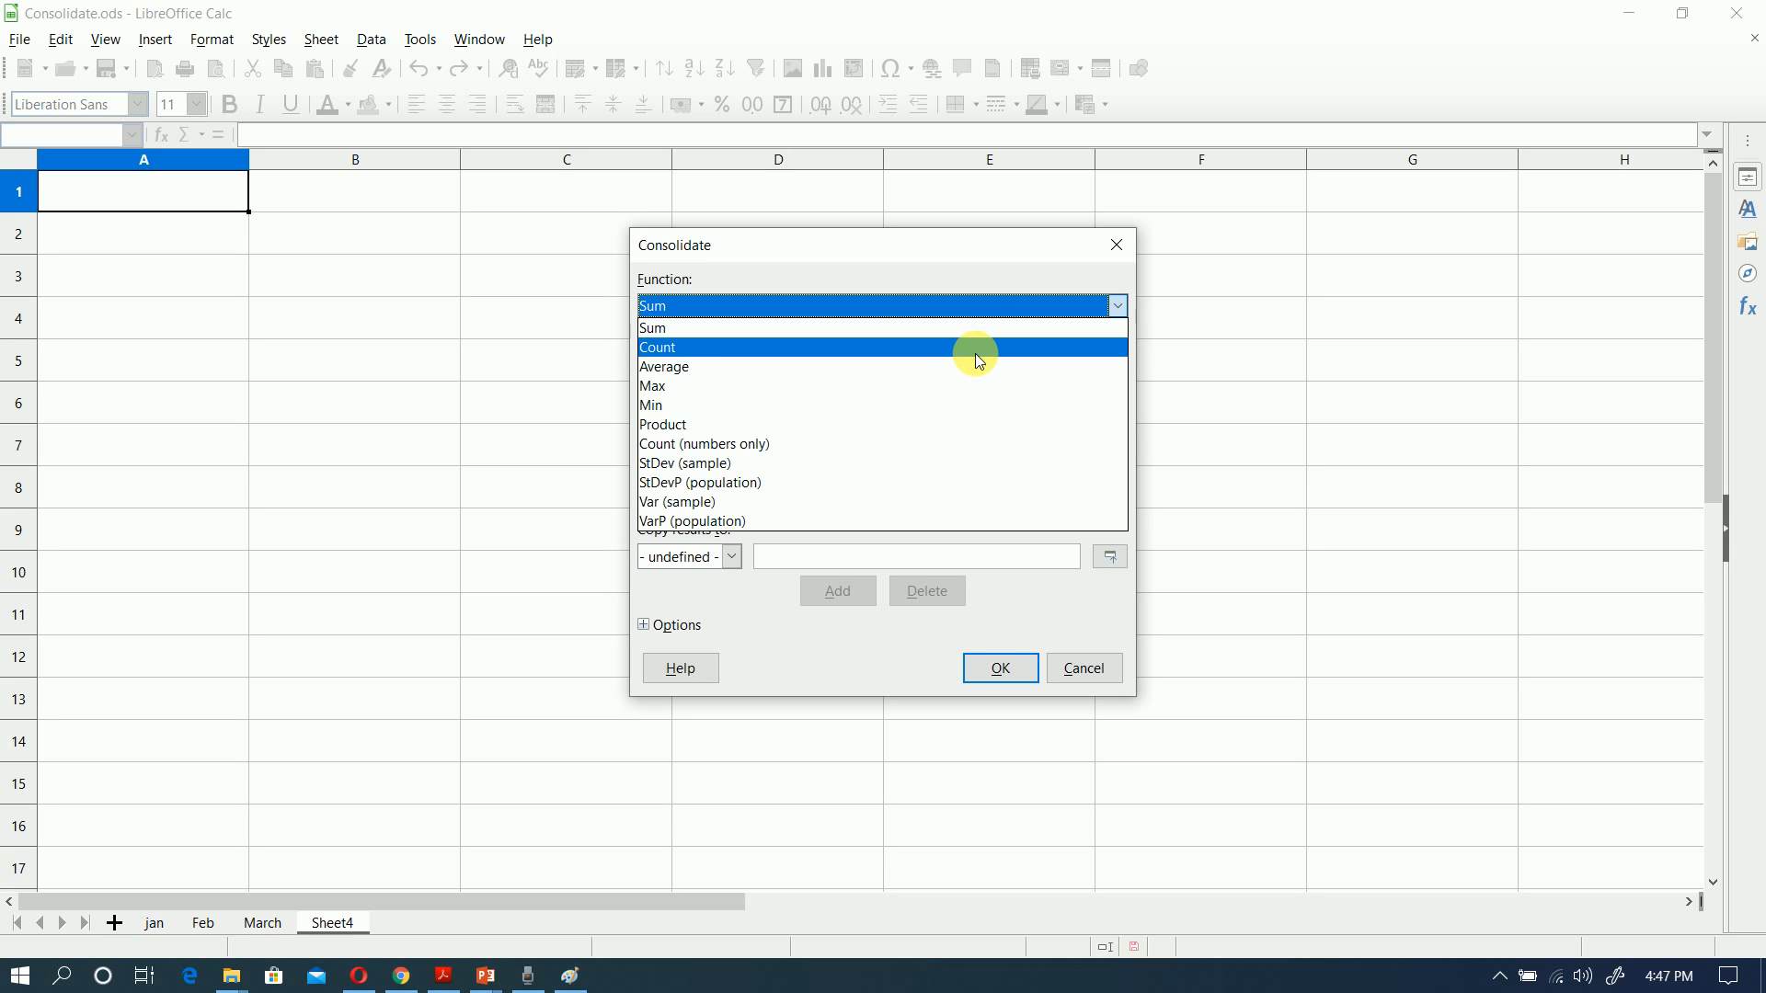
left_click(960, 355)
left_click(973, 310)
left_click(951, 367)
left_click(940, 311)
left_click(931, 388)
left_click(937, 314)
left_click(919, 401)
left_click(913, 309)
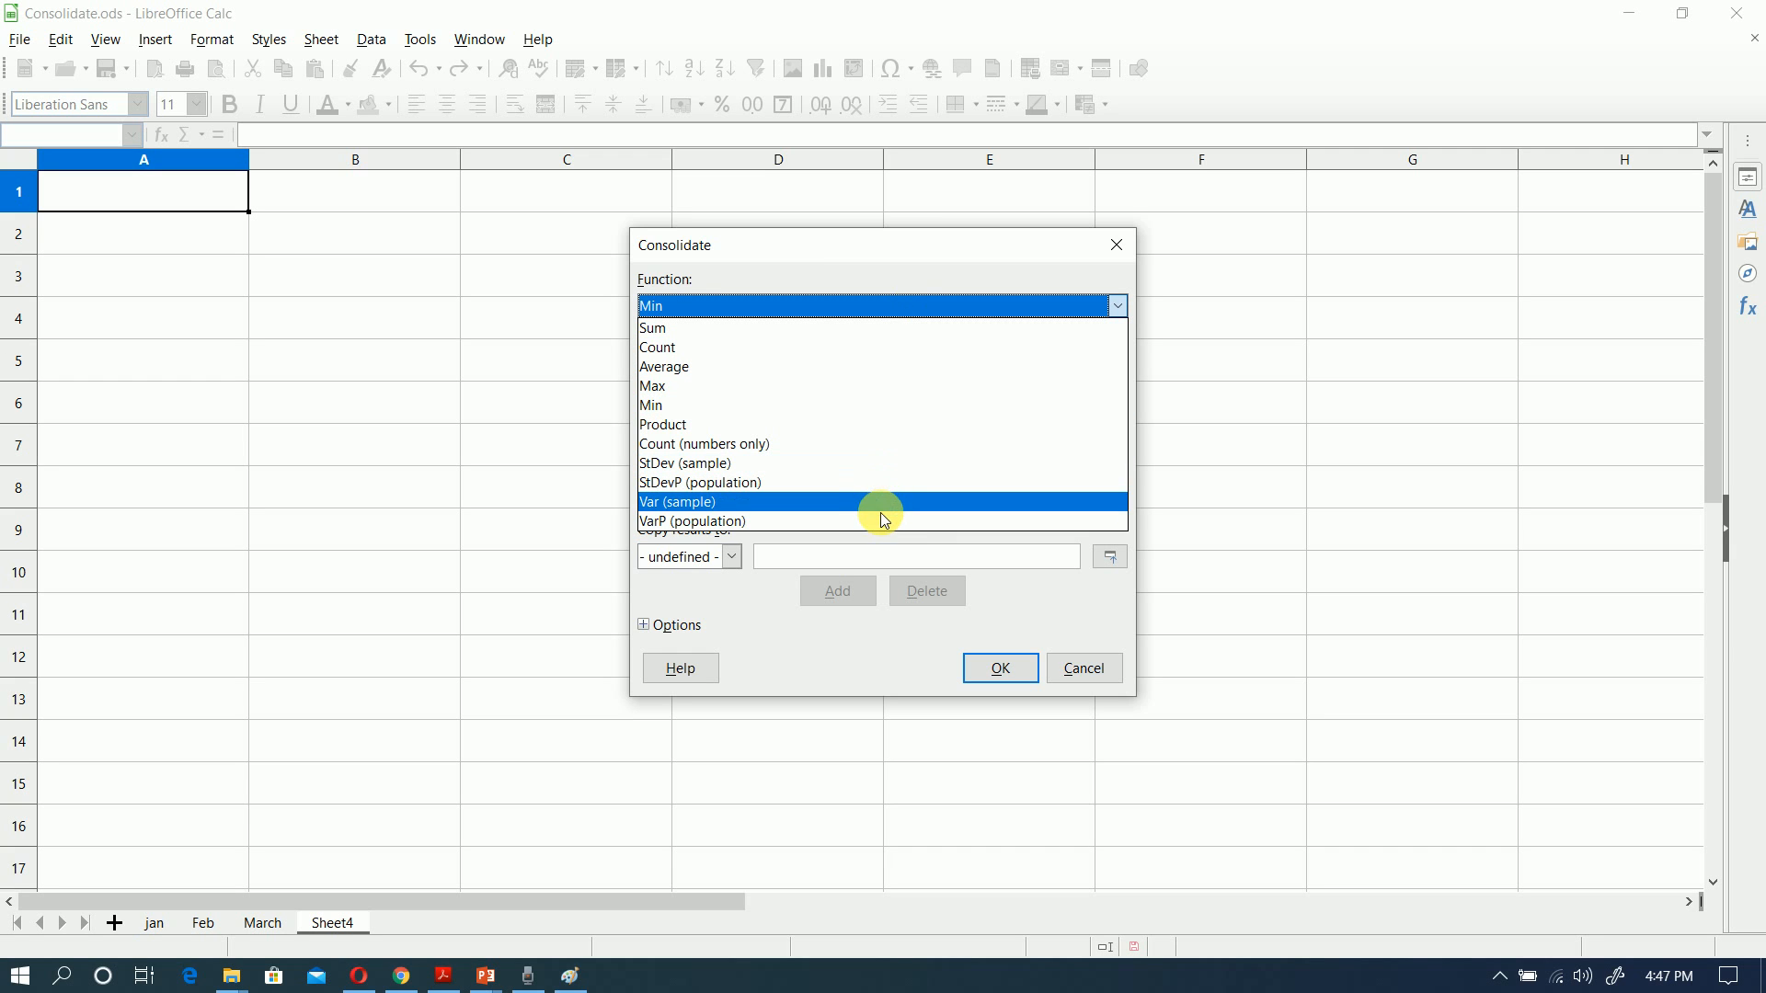
left_click(786, 330)
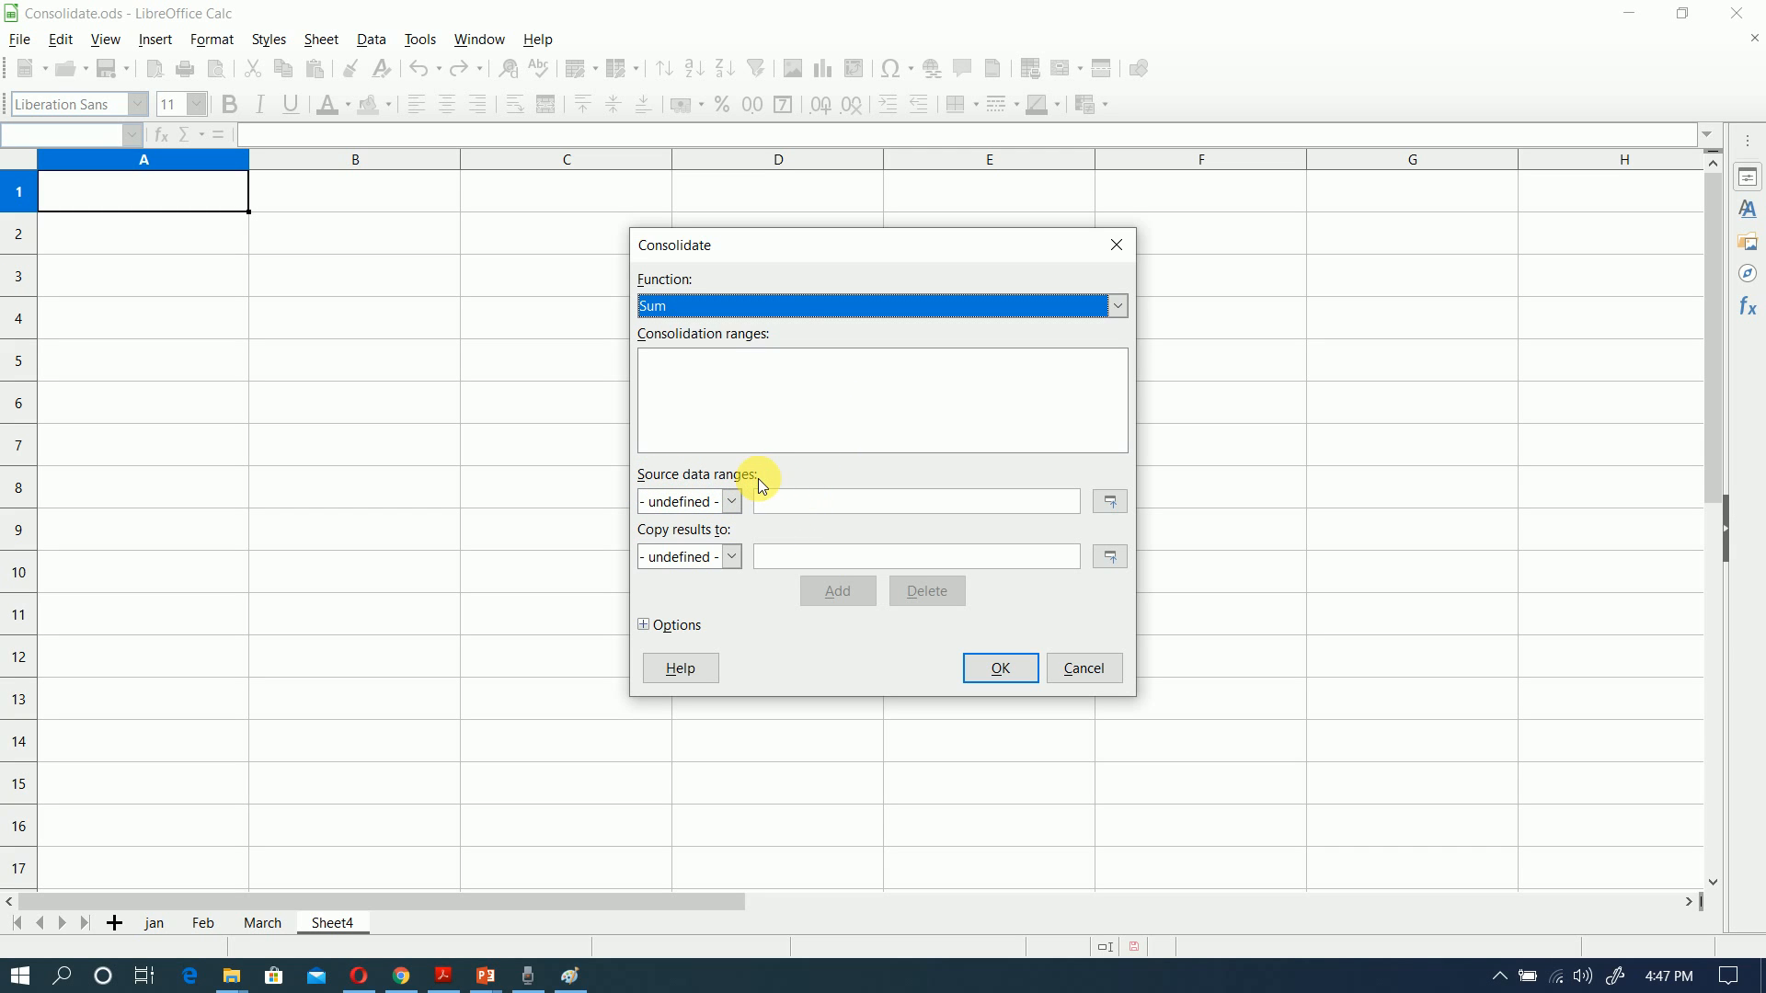
Step: Add cells A1:F11 of the jan sheet as the first consolidation range
left_click(783, 513)
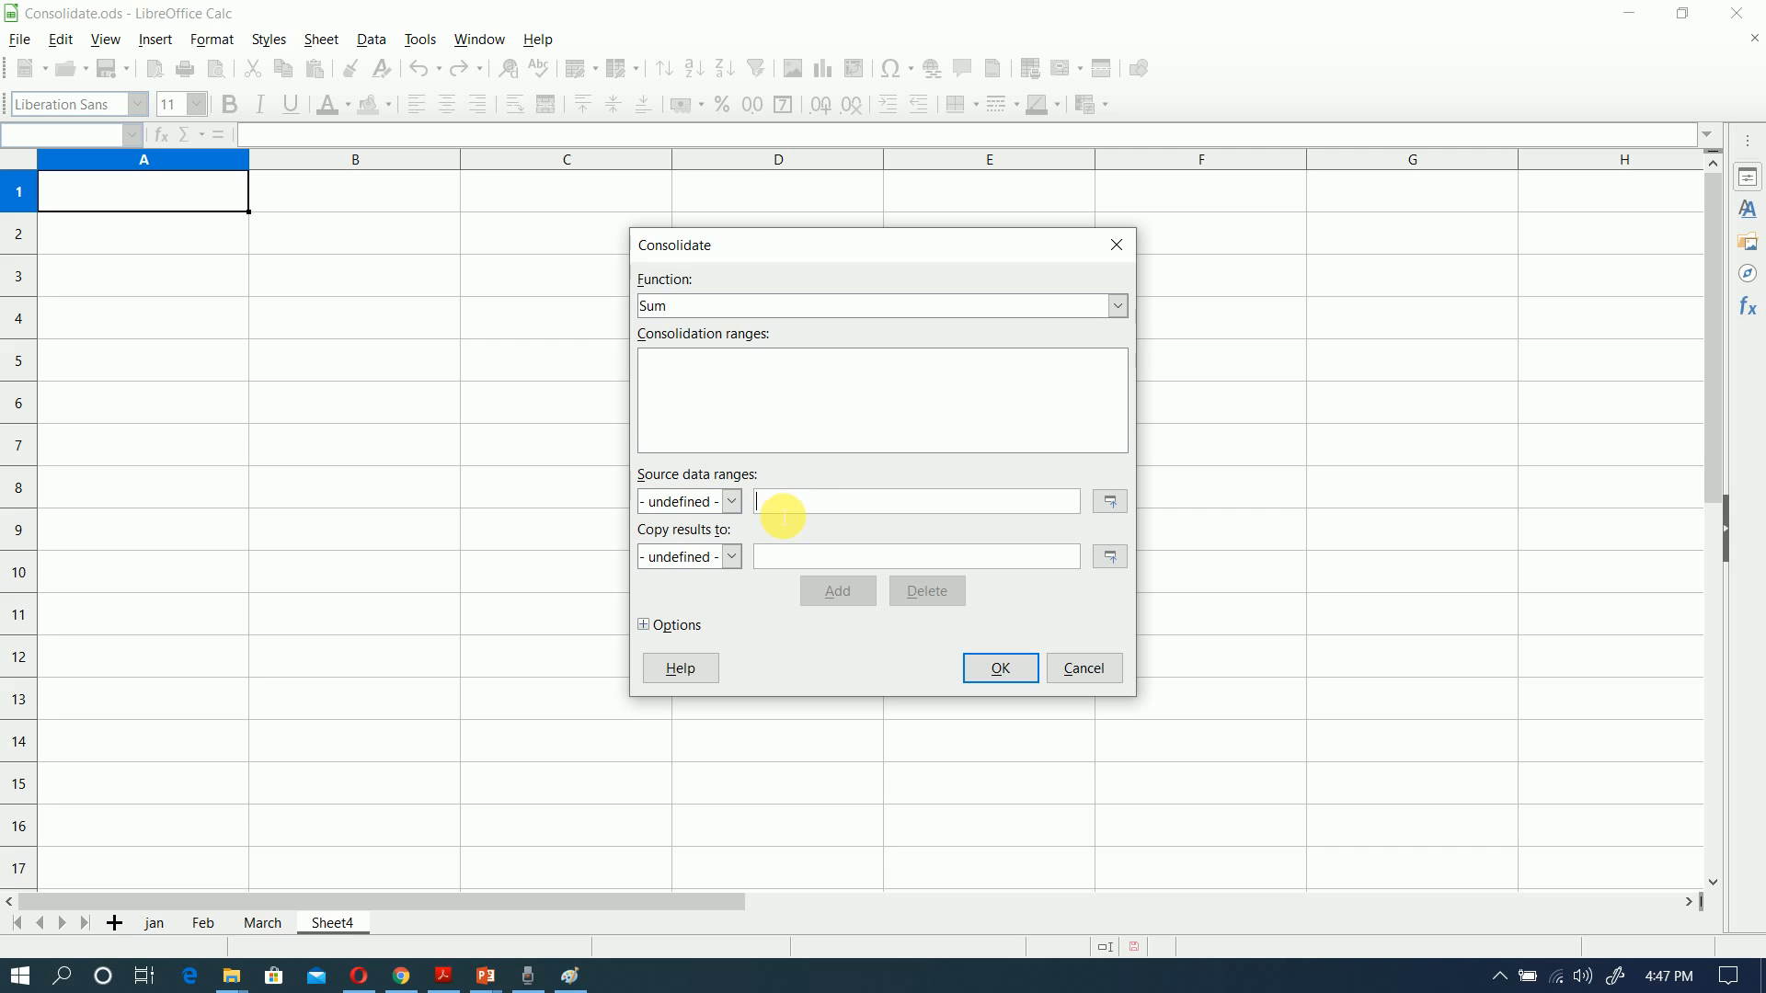
left_click(1111, 506)
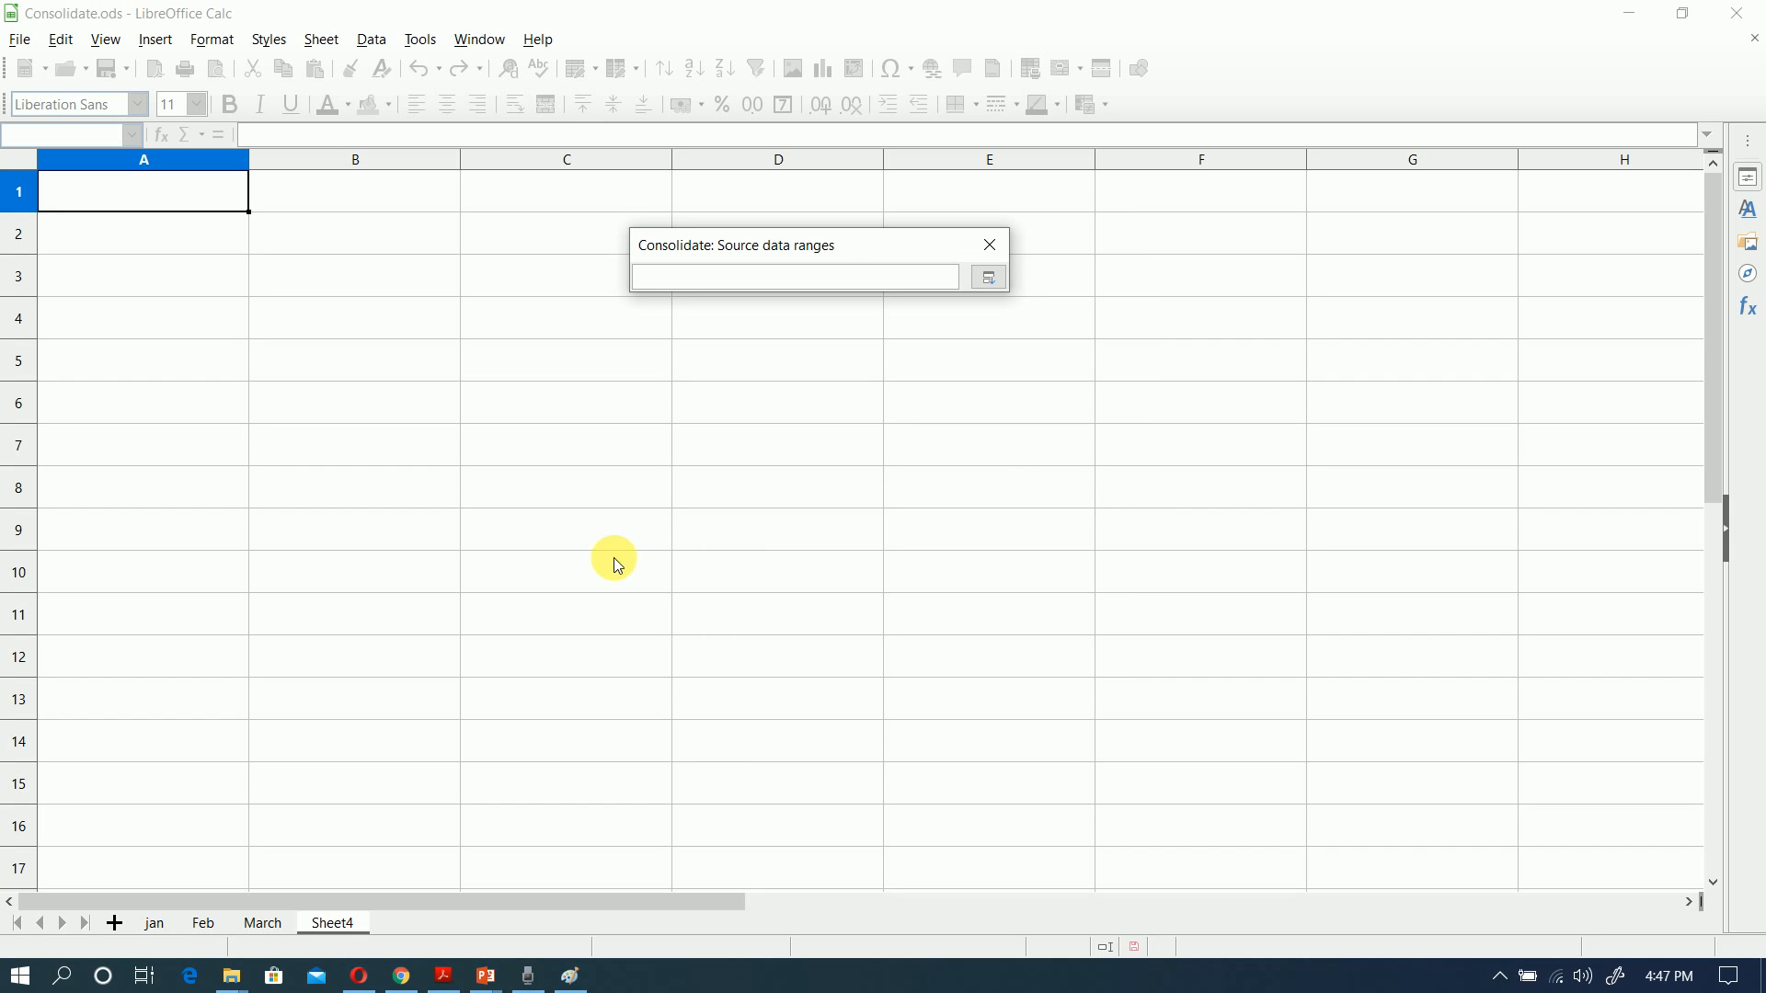
left_click(153, 924)
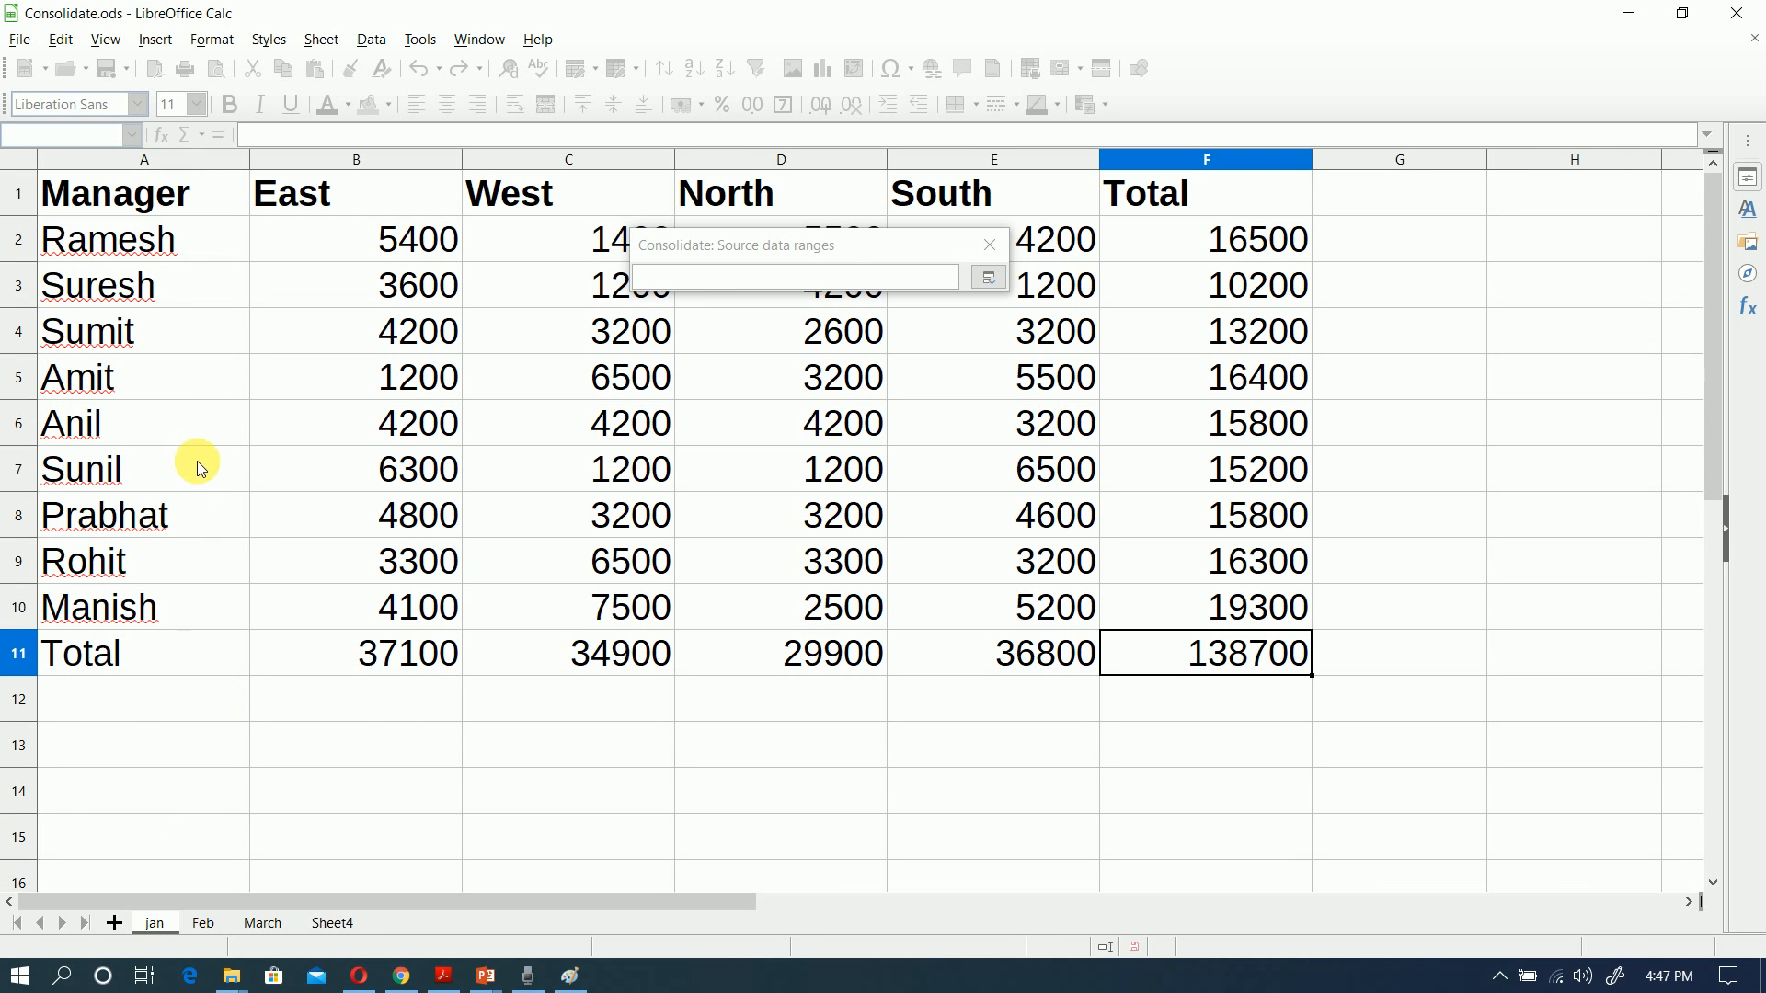
left_click(81, 197)
left_click_drag(95, 203, 1194, 675)
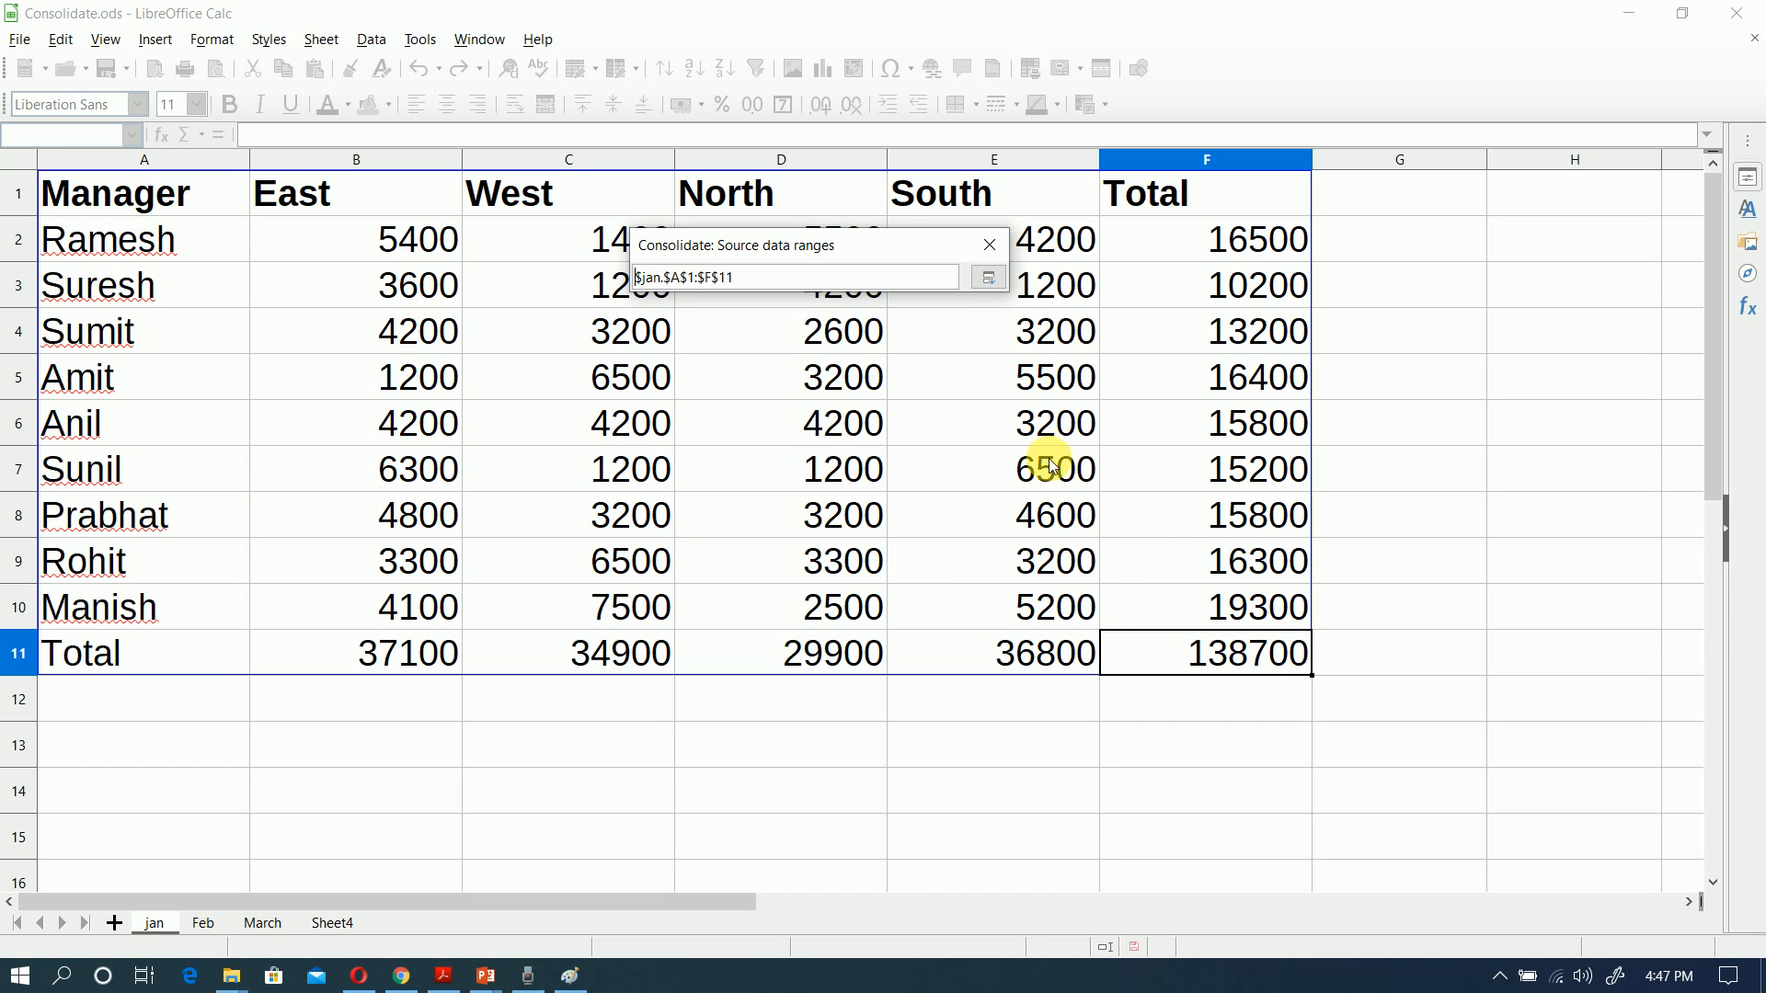
left_click(990, 283)
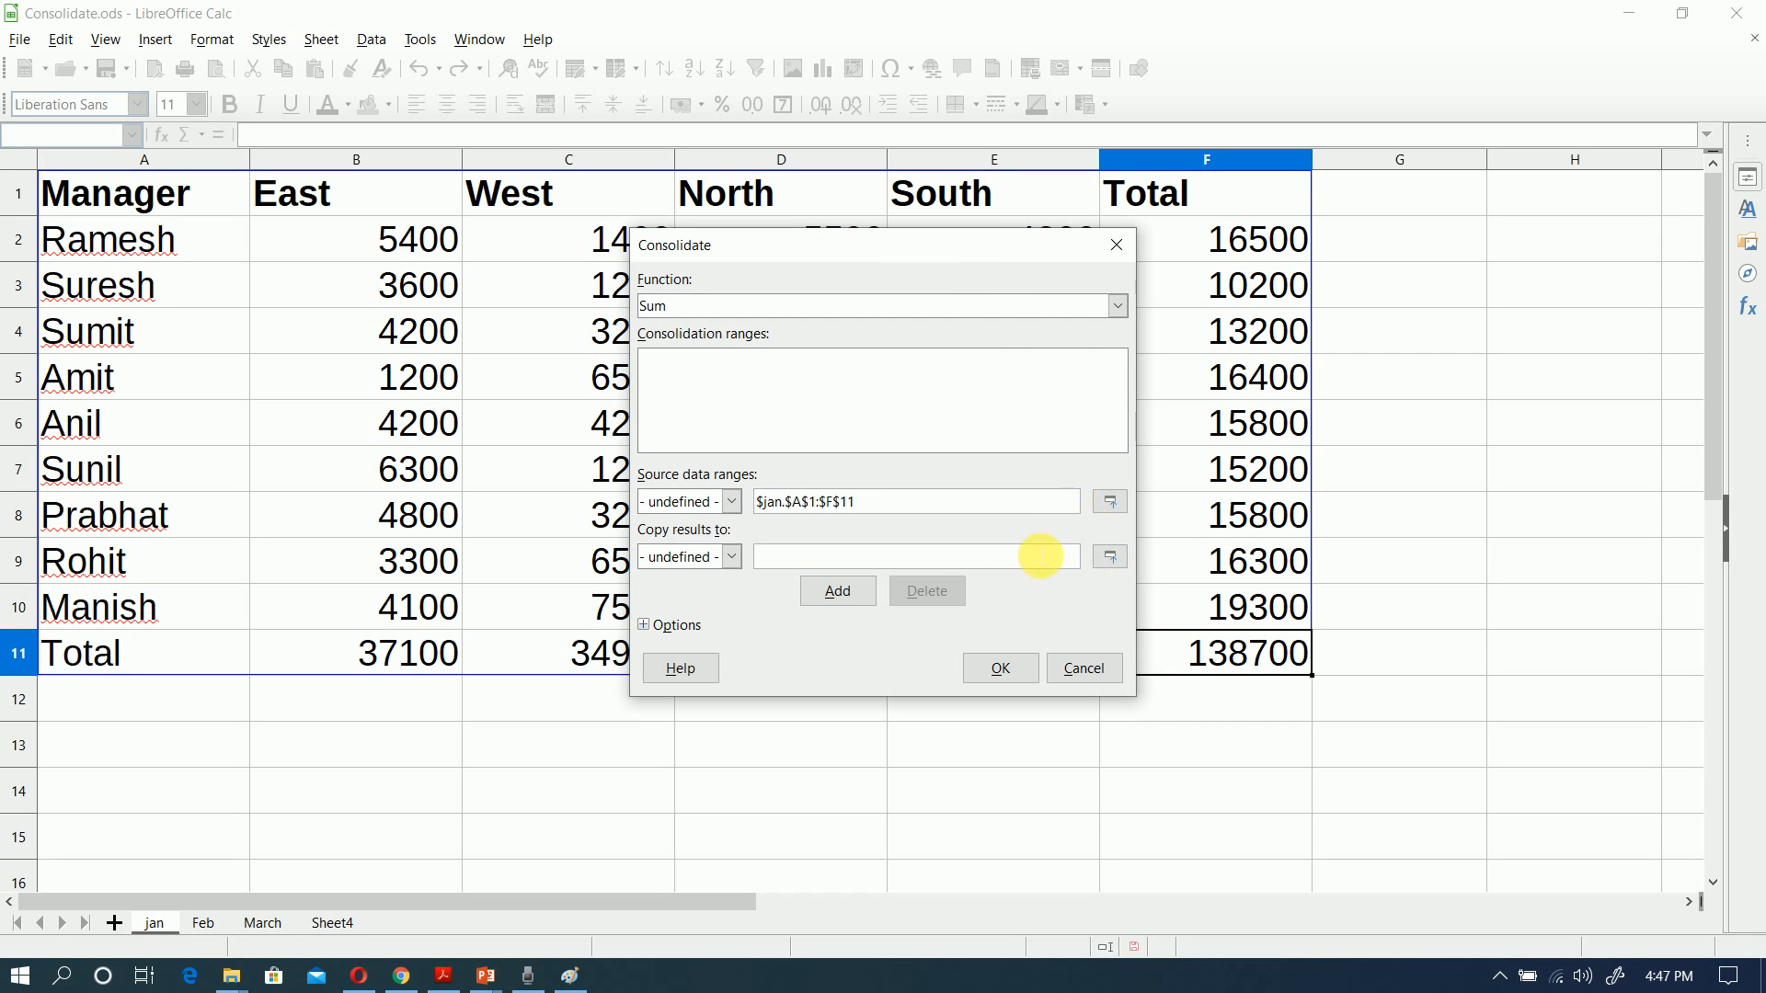
left_click(846, 598)
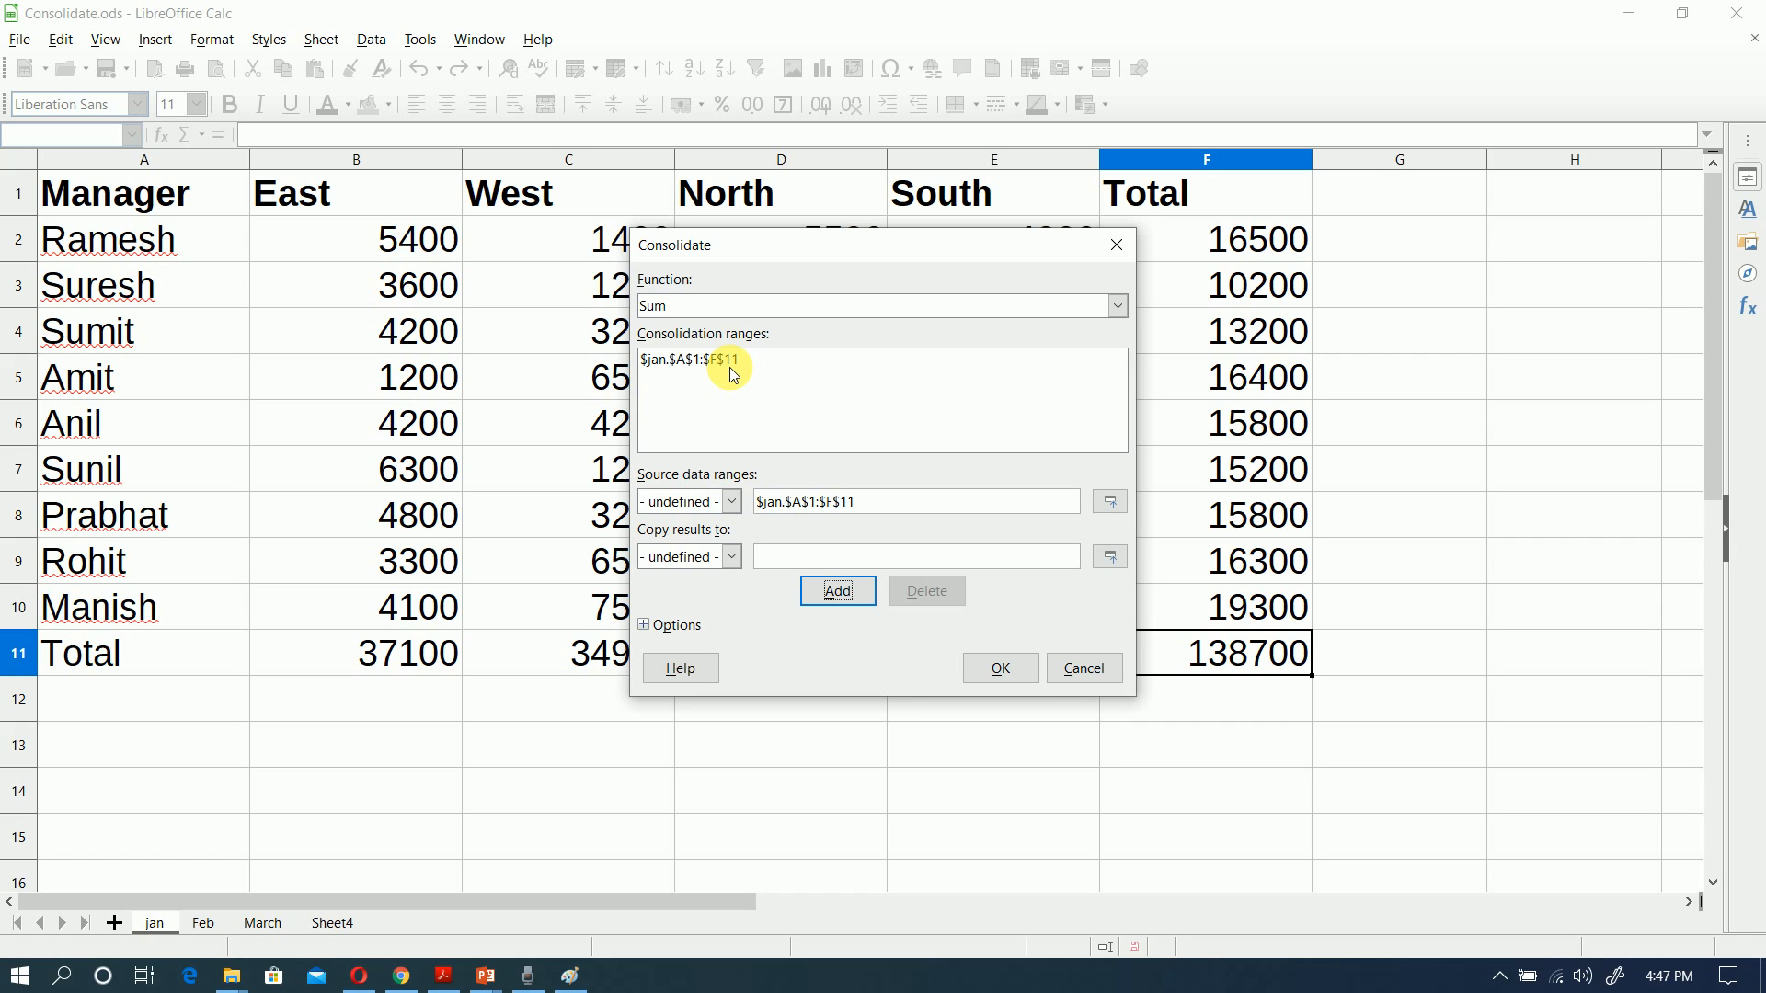
Step: Add cells A1:F11 of the Feb sheet and of the March sheet to the consolidation ranges
left_click(217, 925)
left_click_drag(99, 201, 1214, 657)
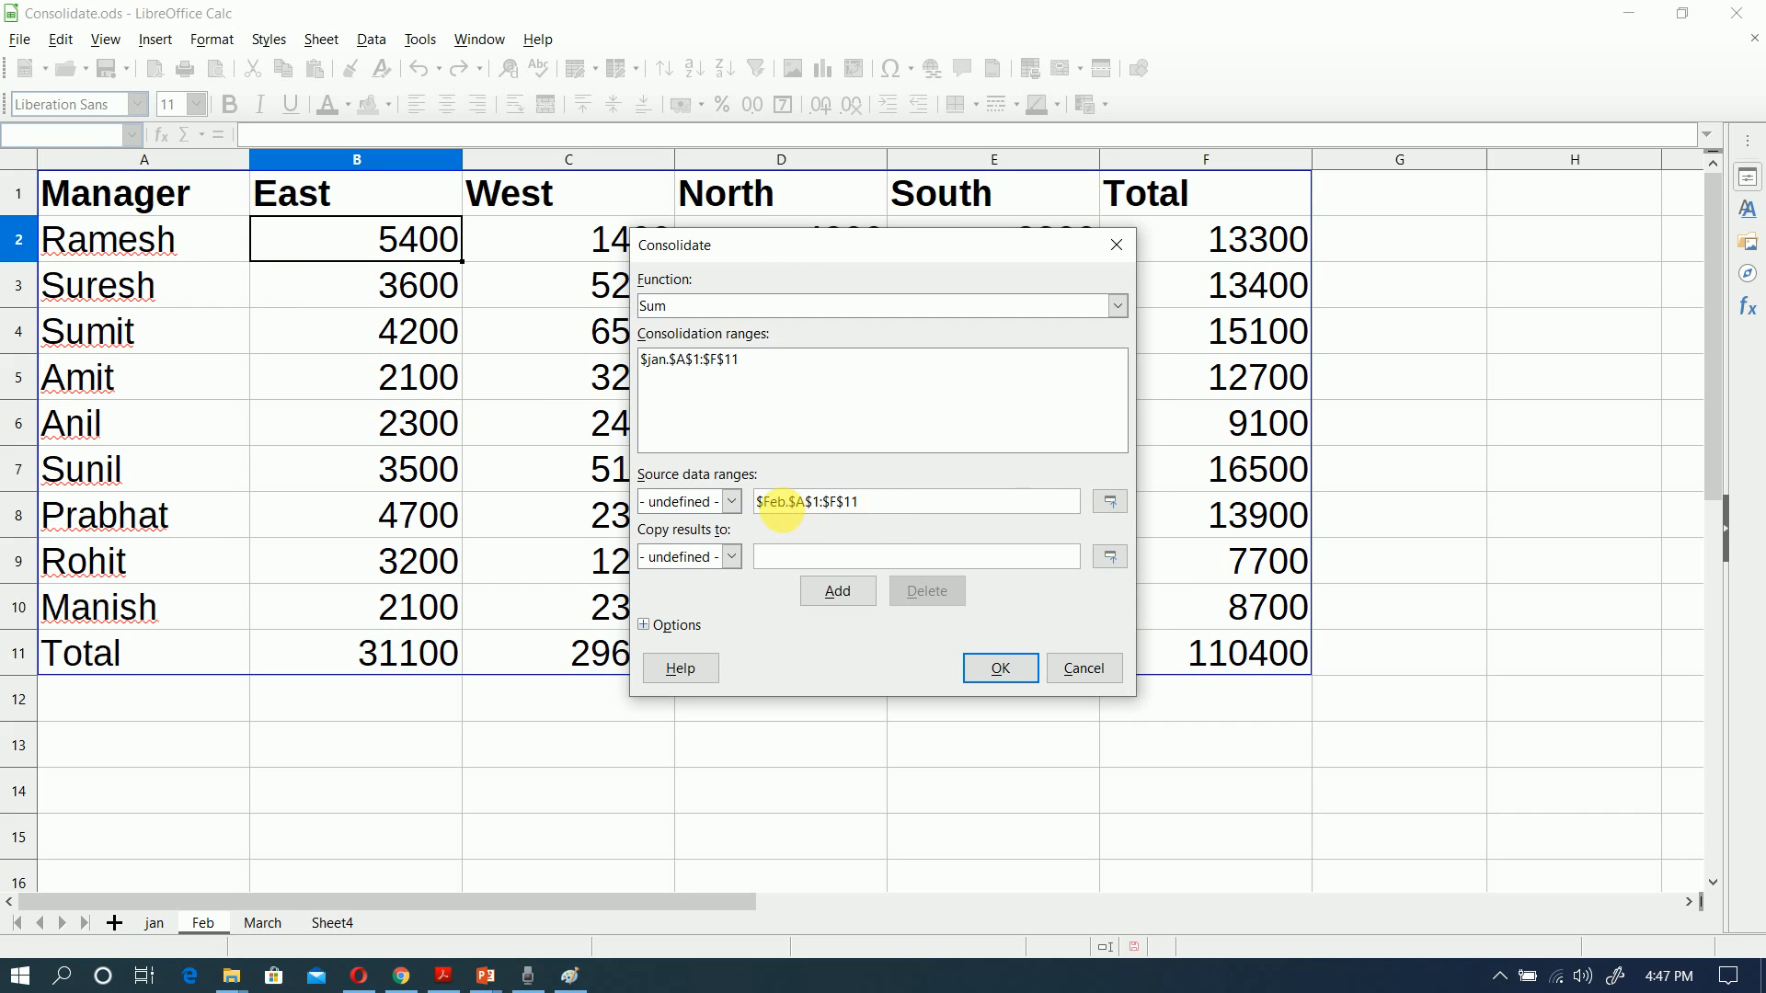
left_click(838, 591)
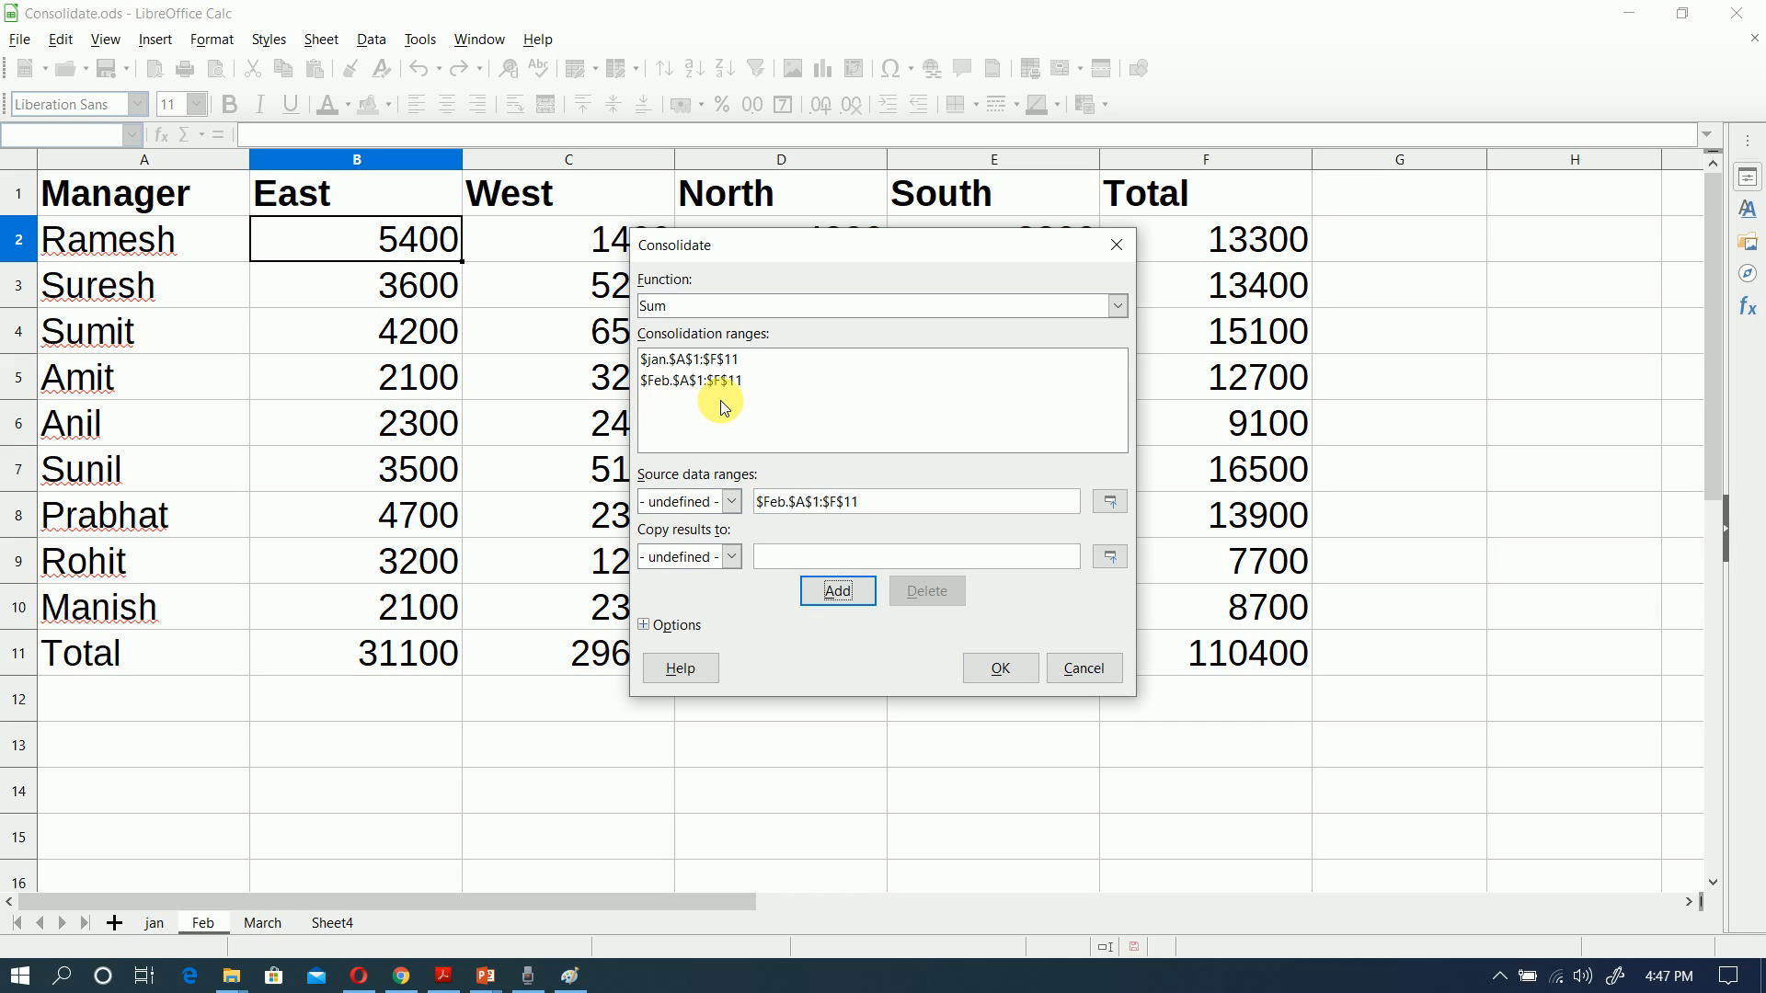
left_click(278, 923)
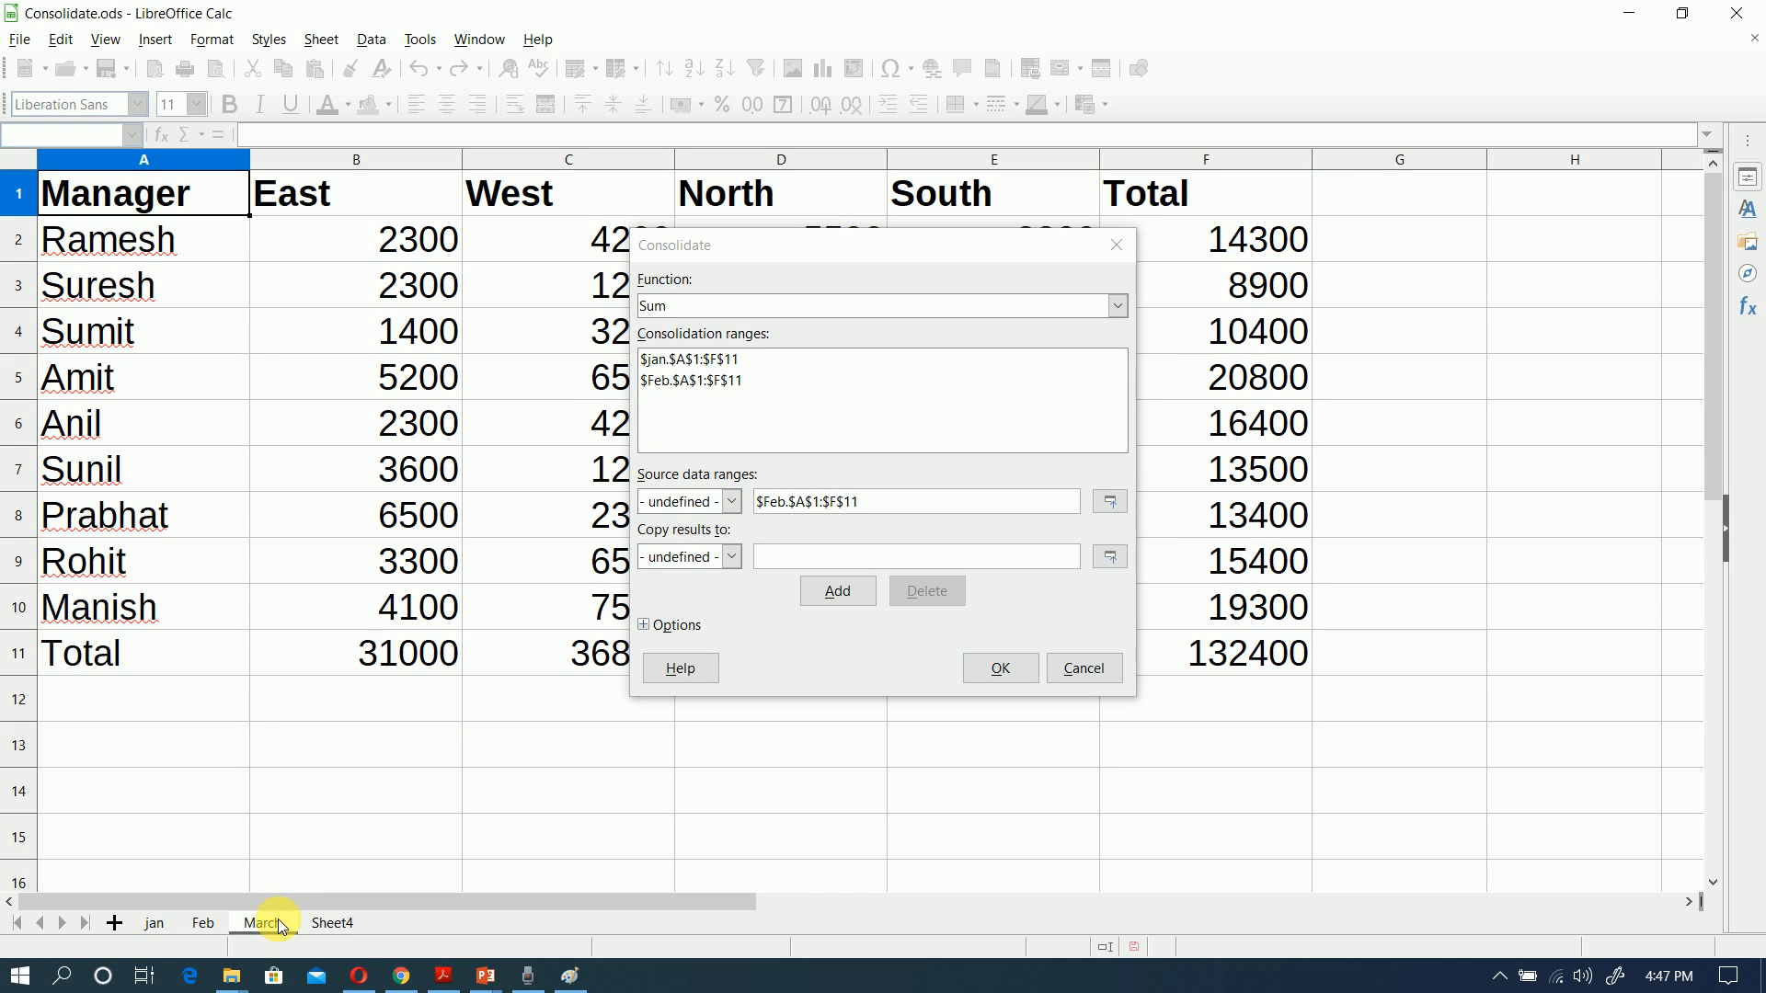
left_click_drag(104, 202, 1150, 655)
left_click(842, 591)
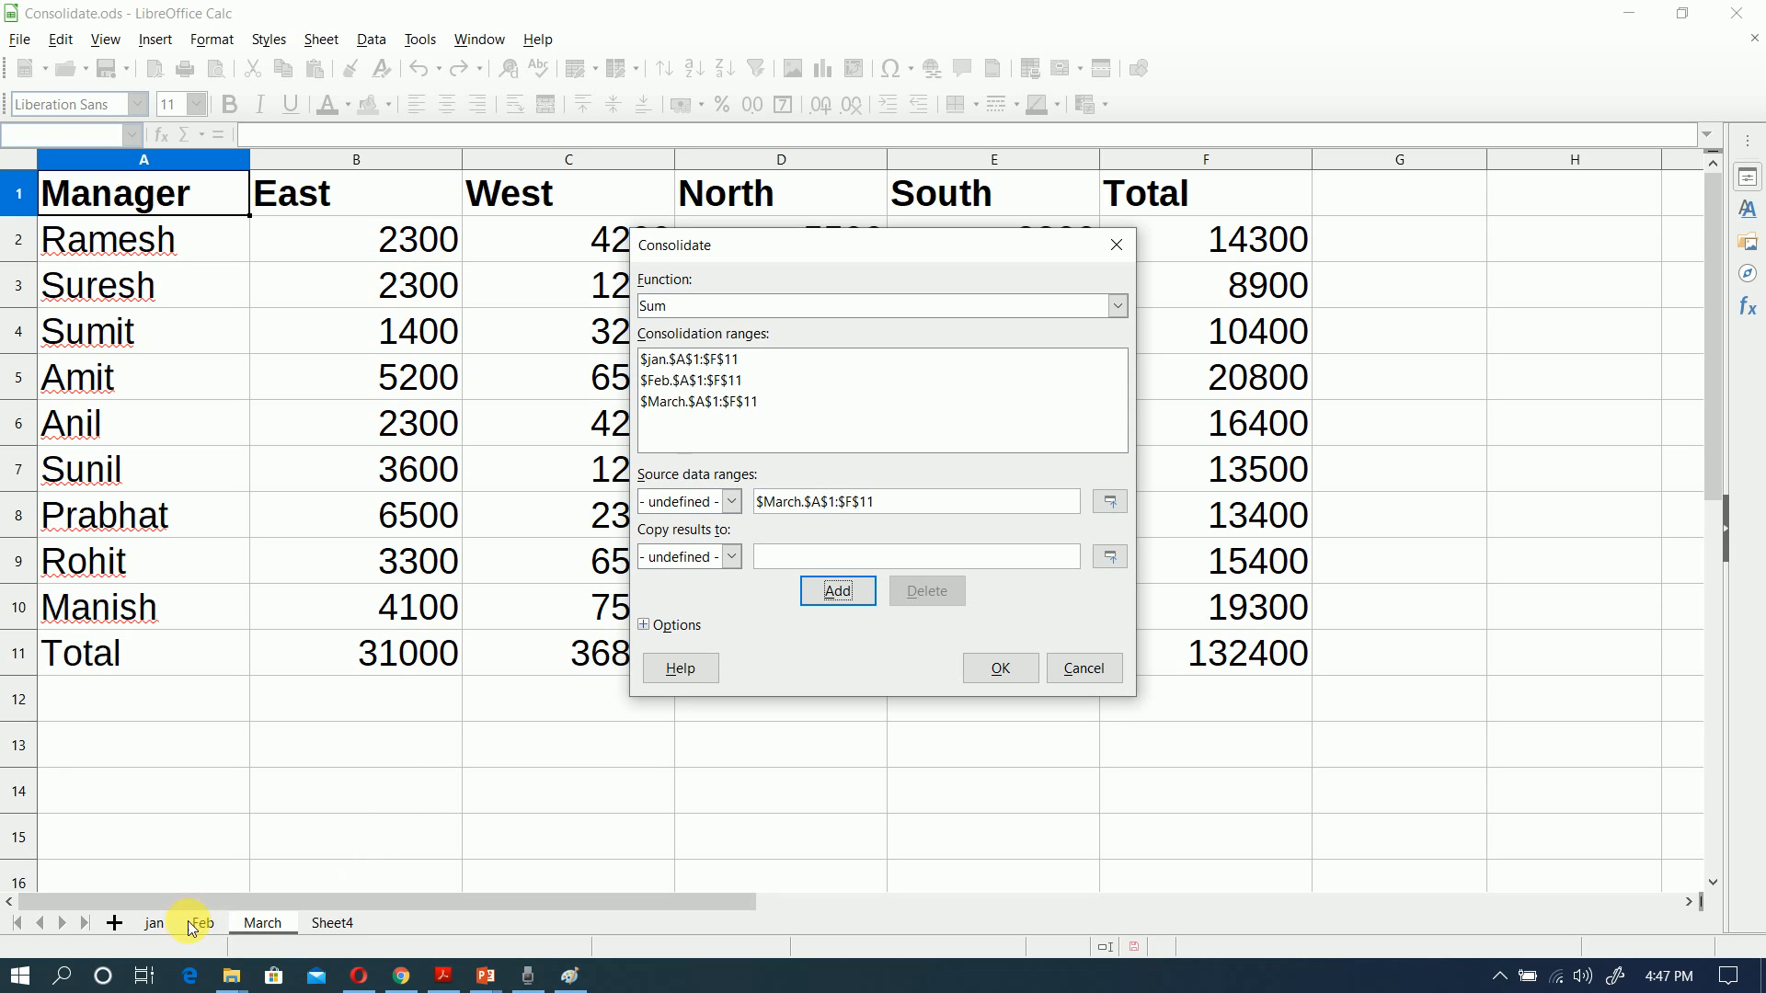
Step: Set cell A1 of Sheet4 as the destination for the consolidated results
left_click(317, 925)
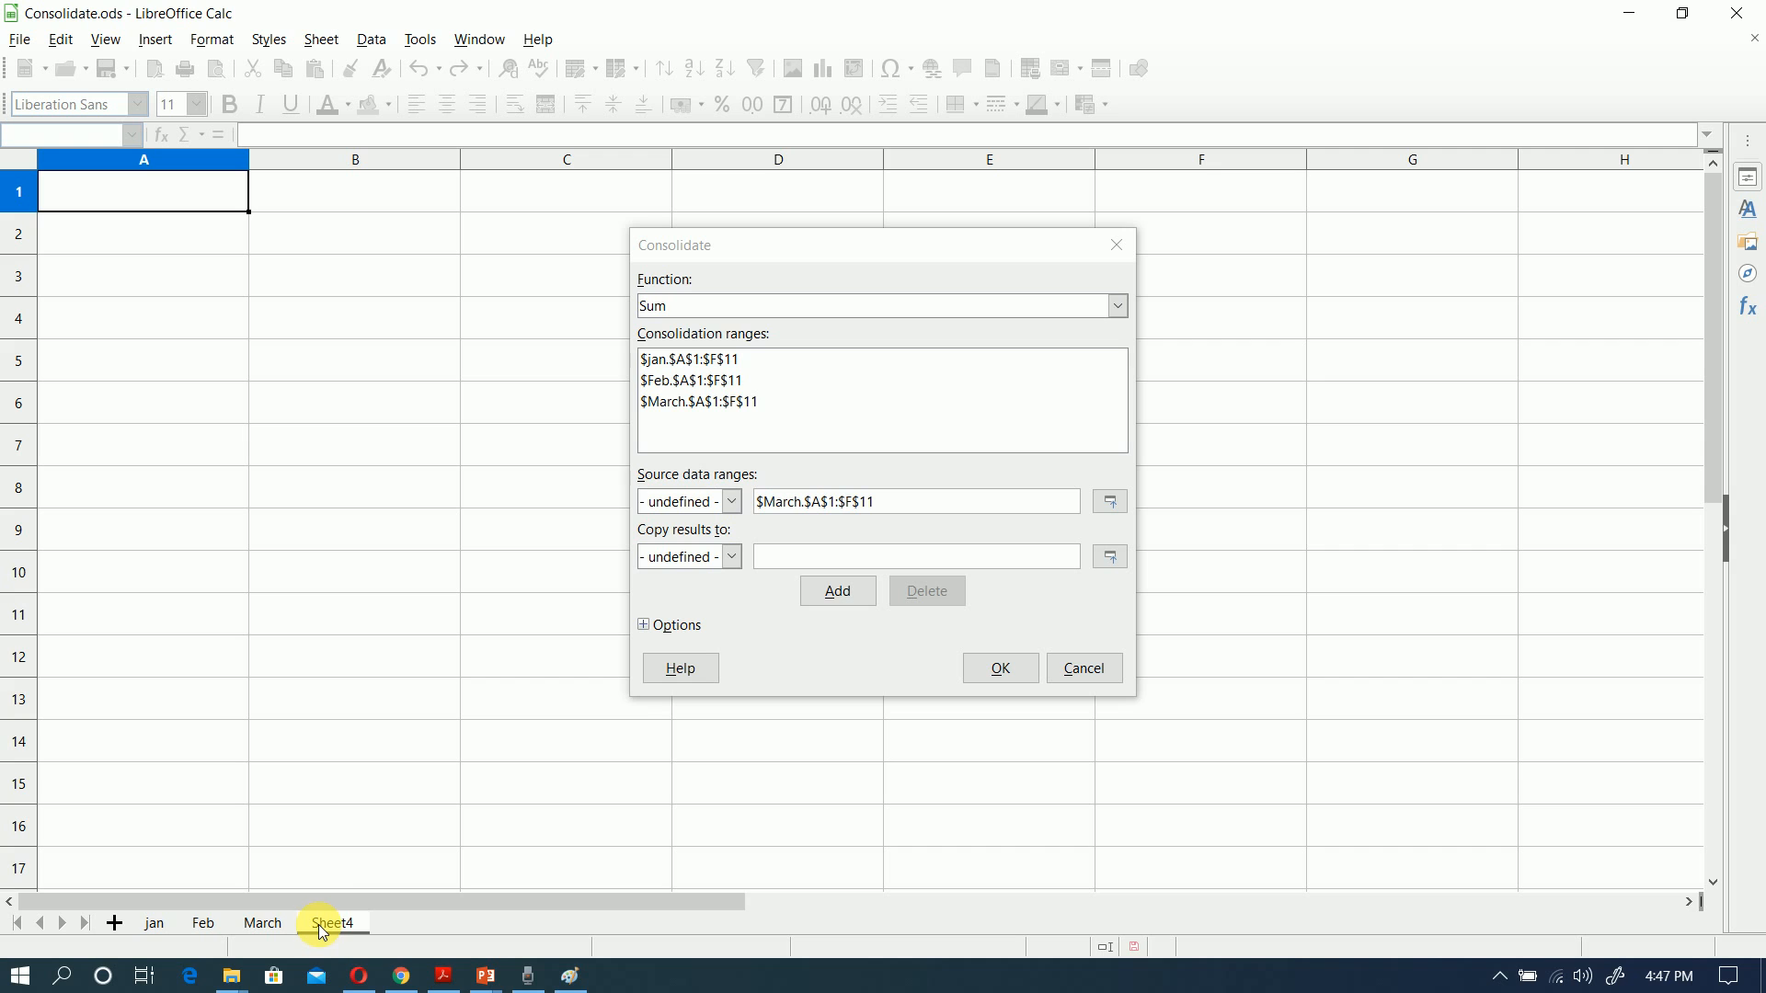
left_click(787, 557)
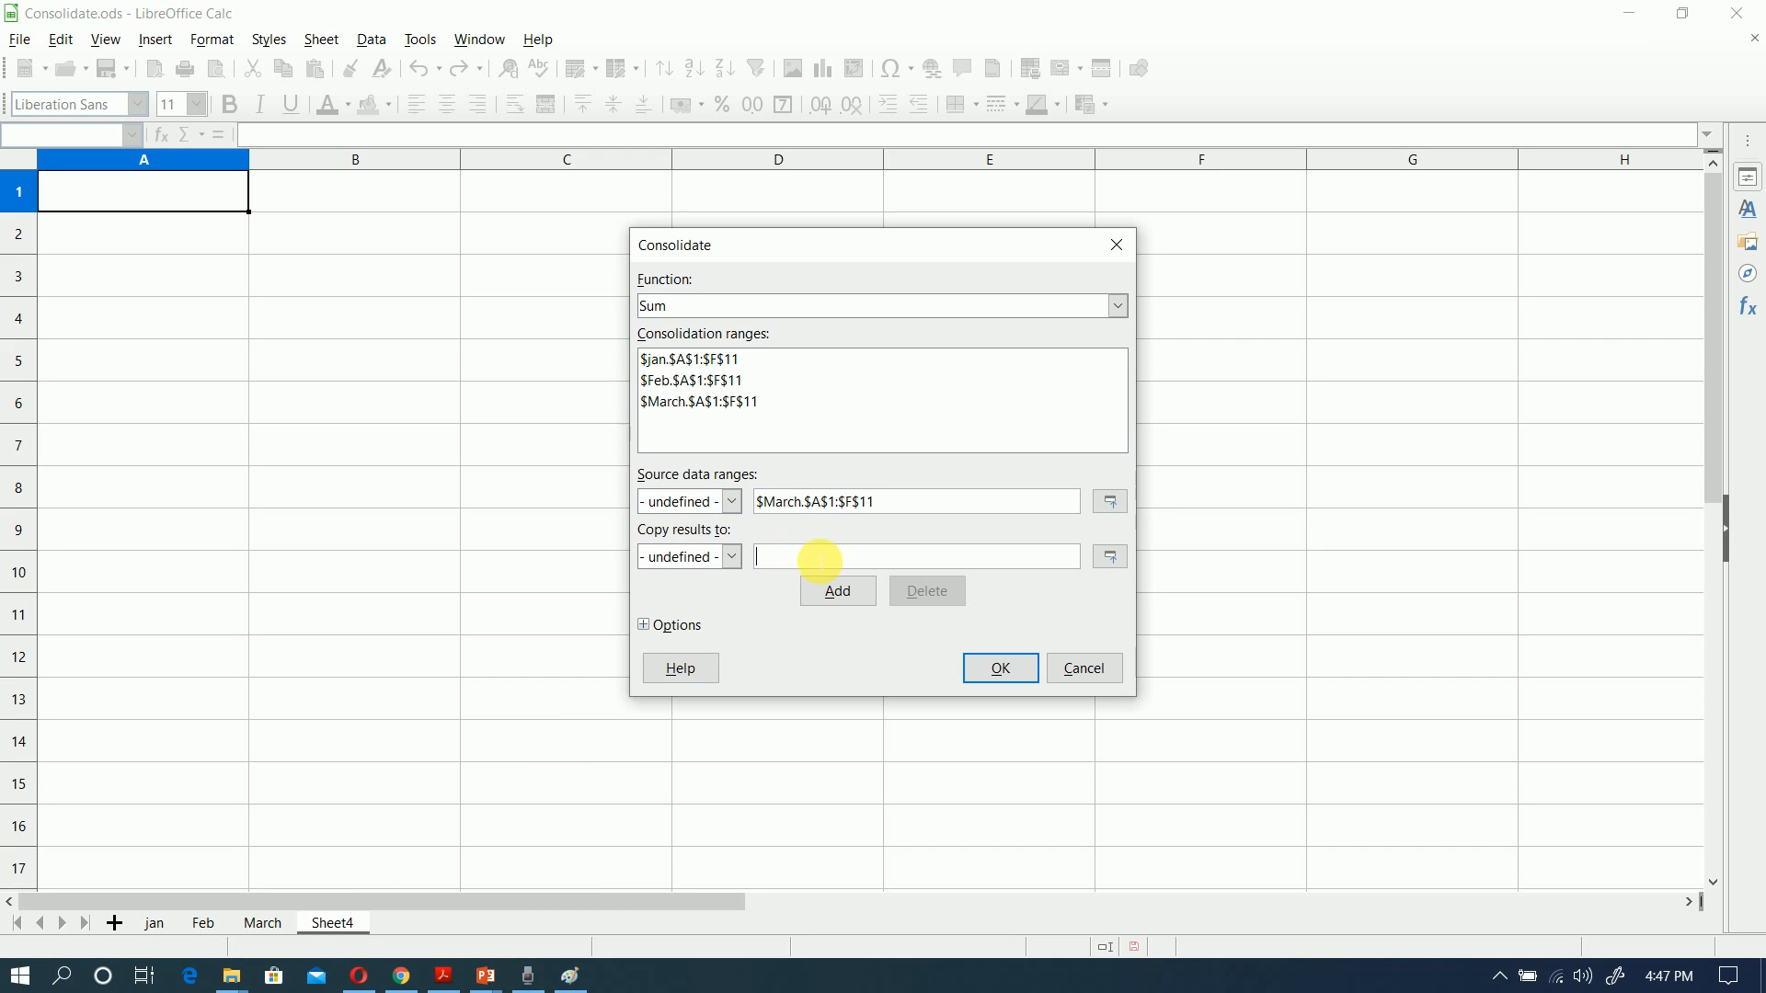
left_click(1097, 561)
left_click(206, 196)
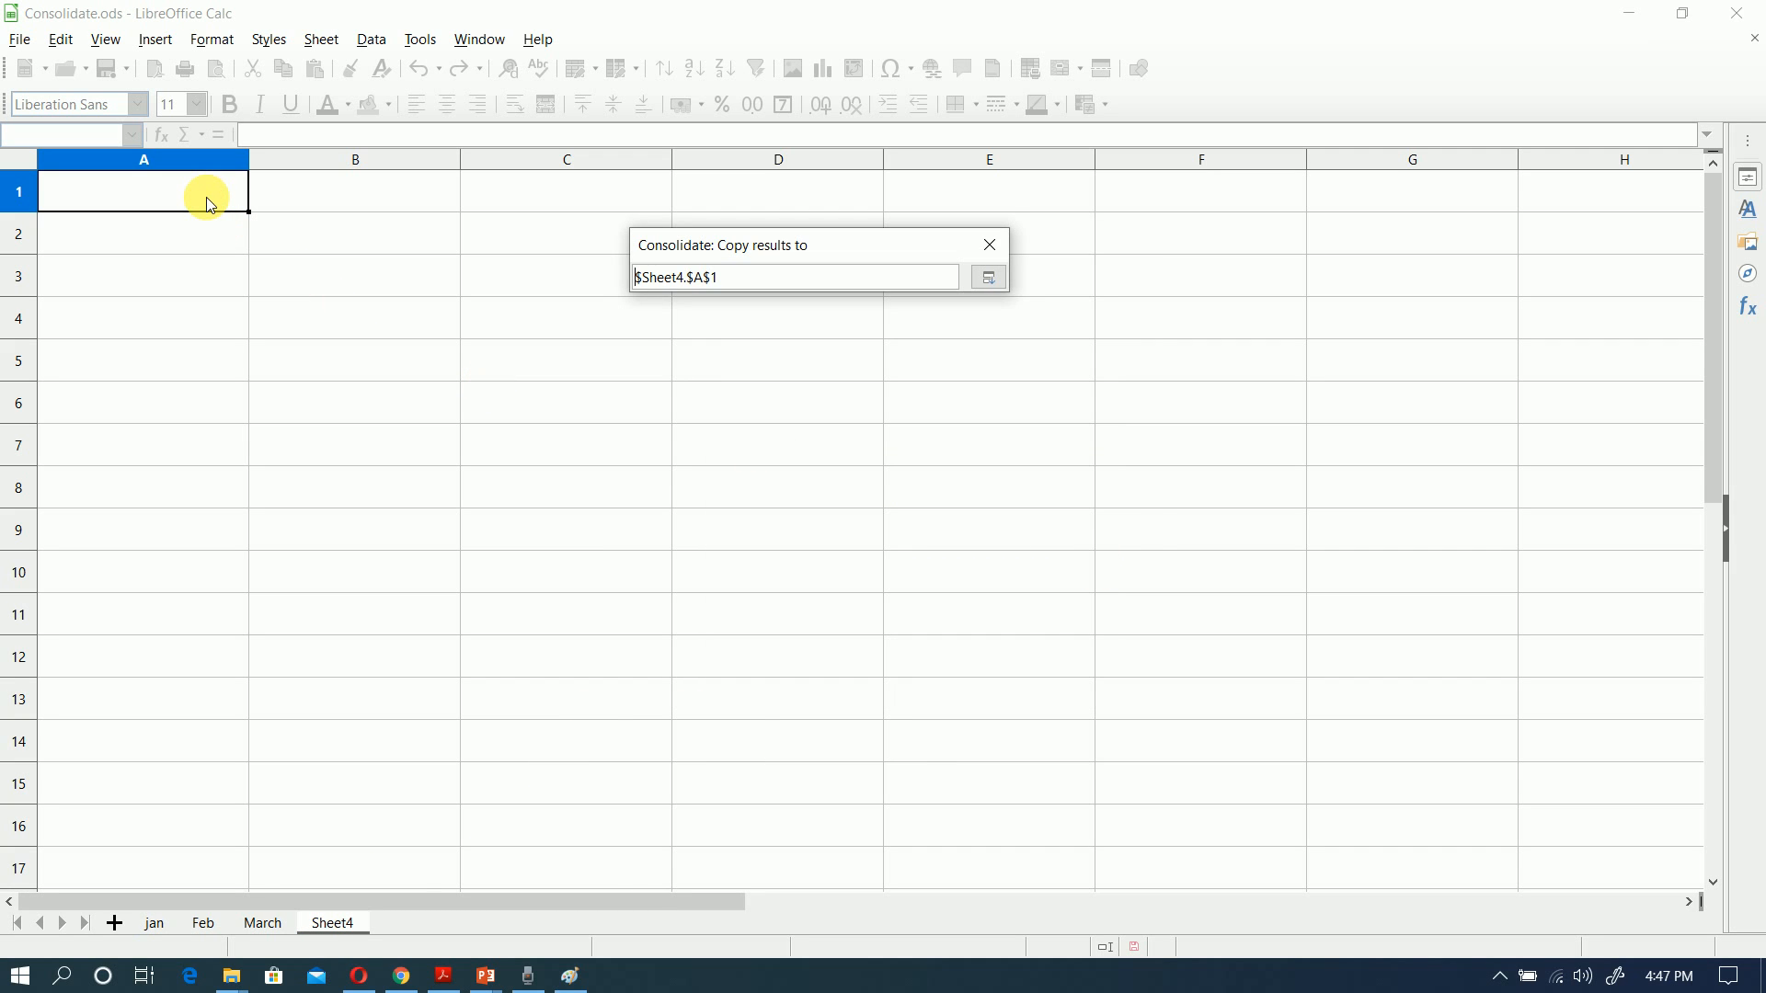
Step: Run the Sum consolidation to Sheet4 cell A1 with row labels, column labels and link to source data enabled
left_click(997, 279)
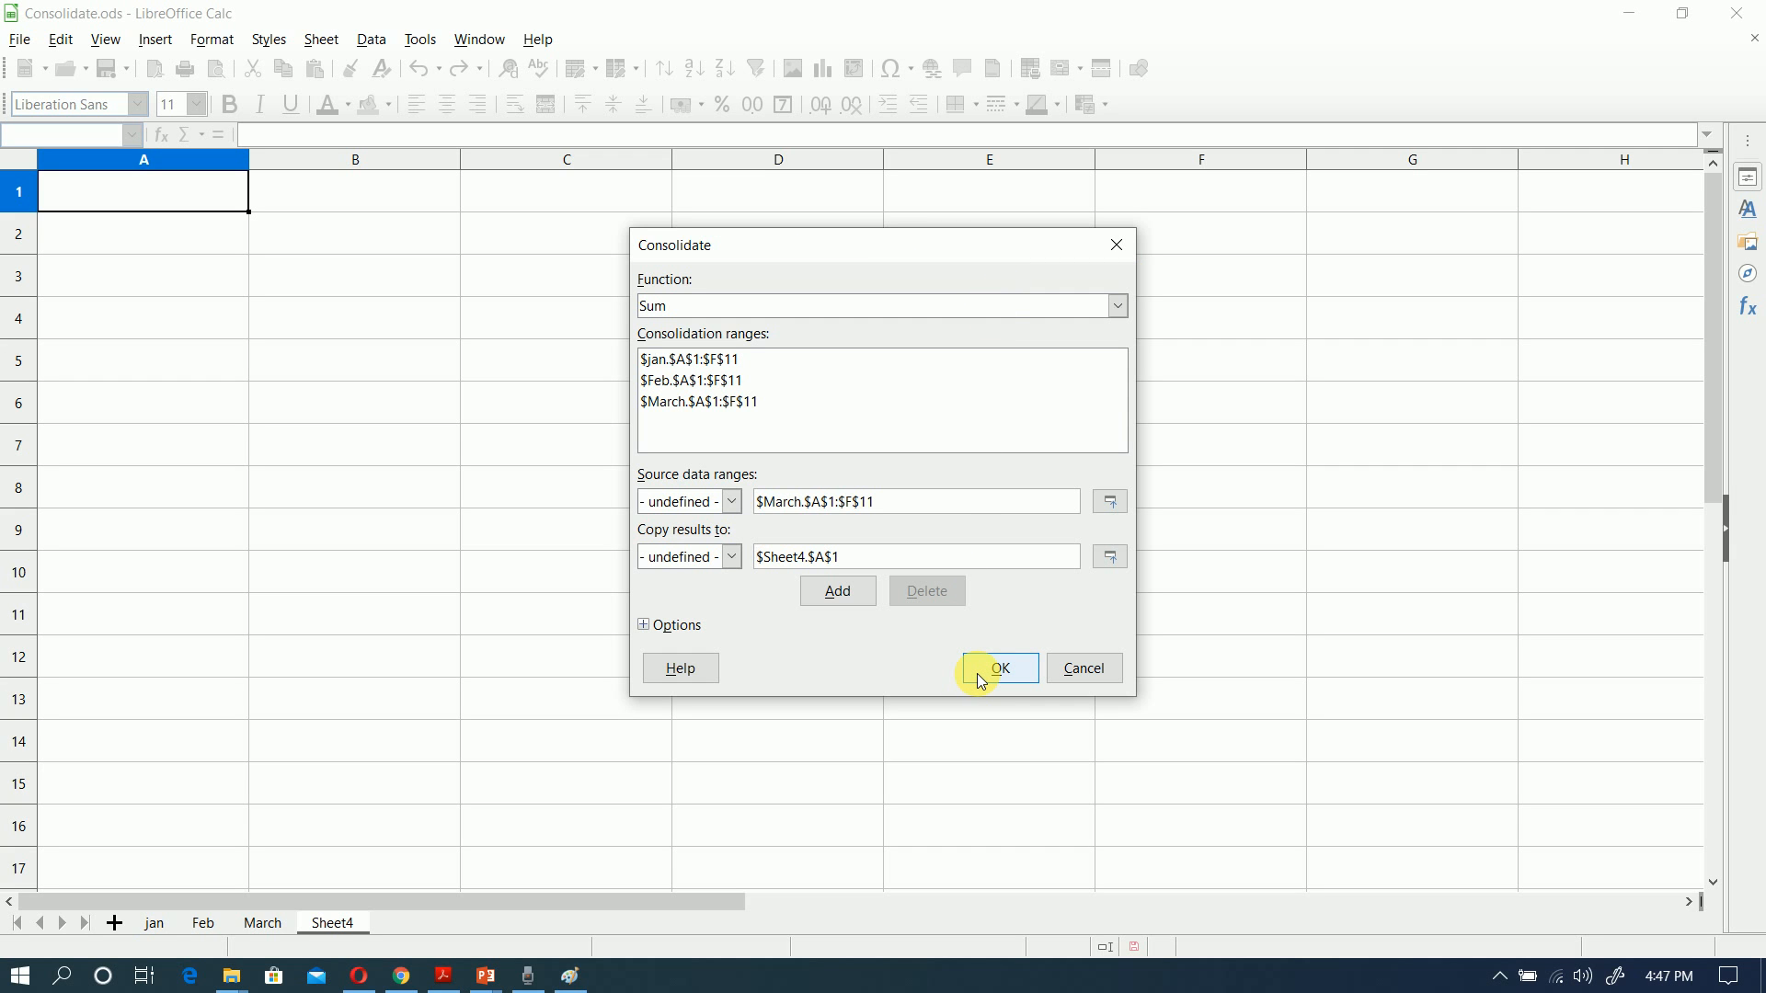
left_click(867, 606)
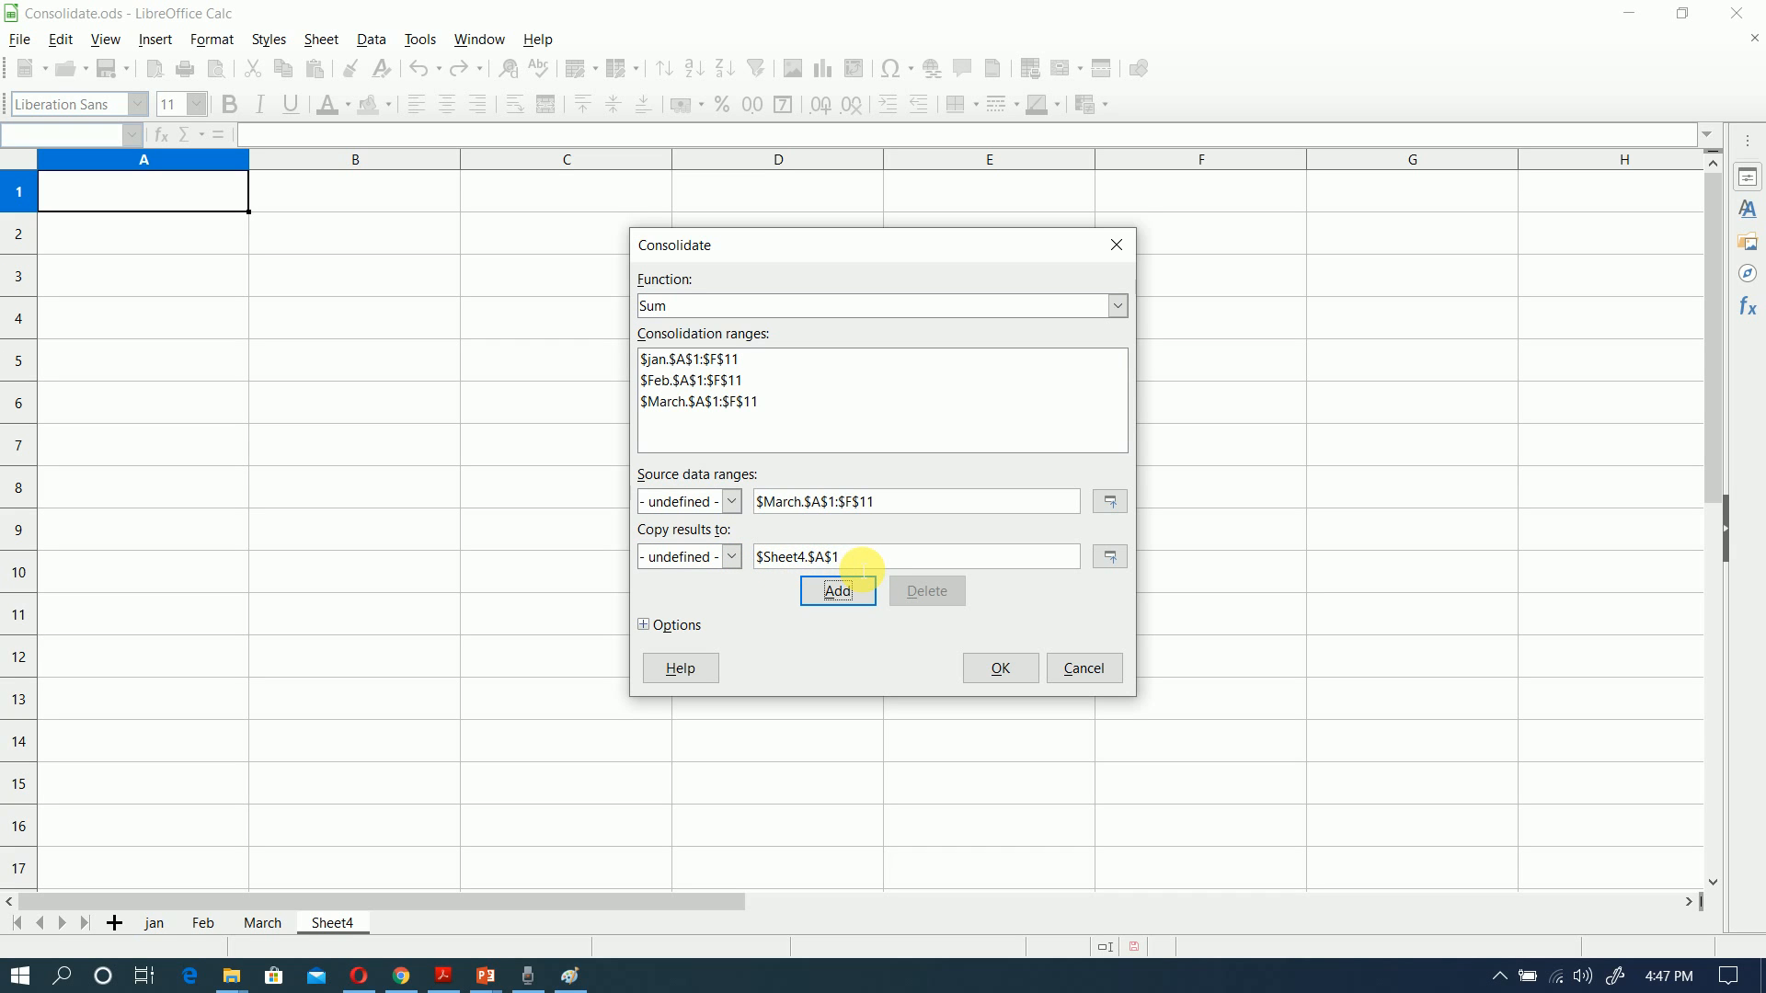
left_click(647, 627)
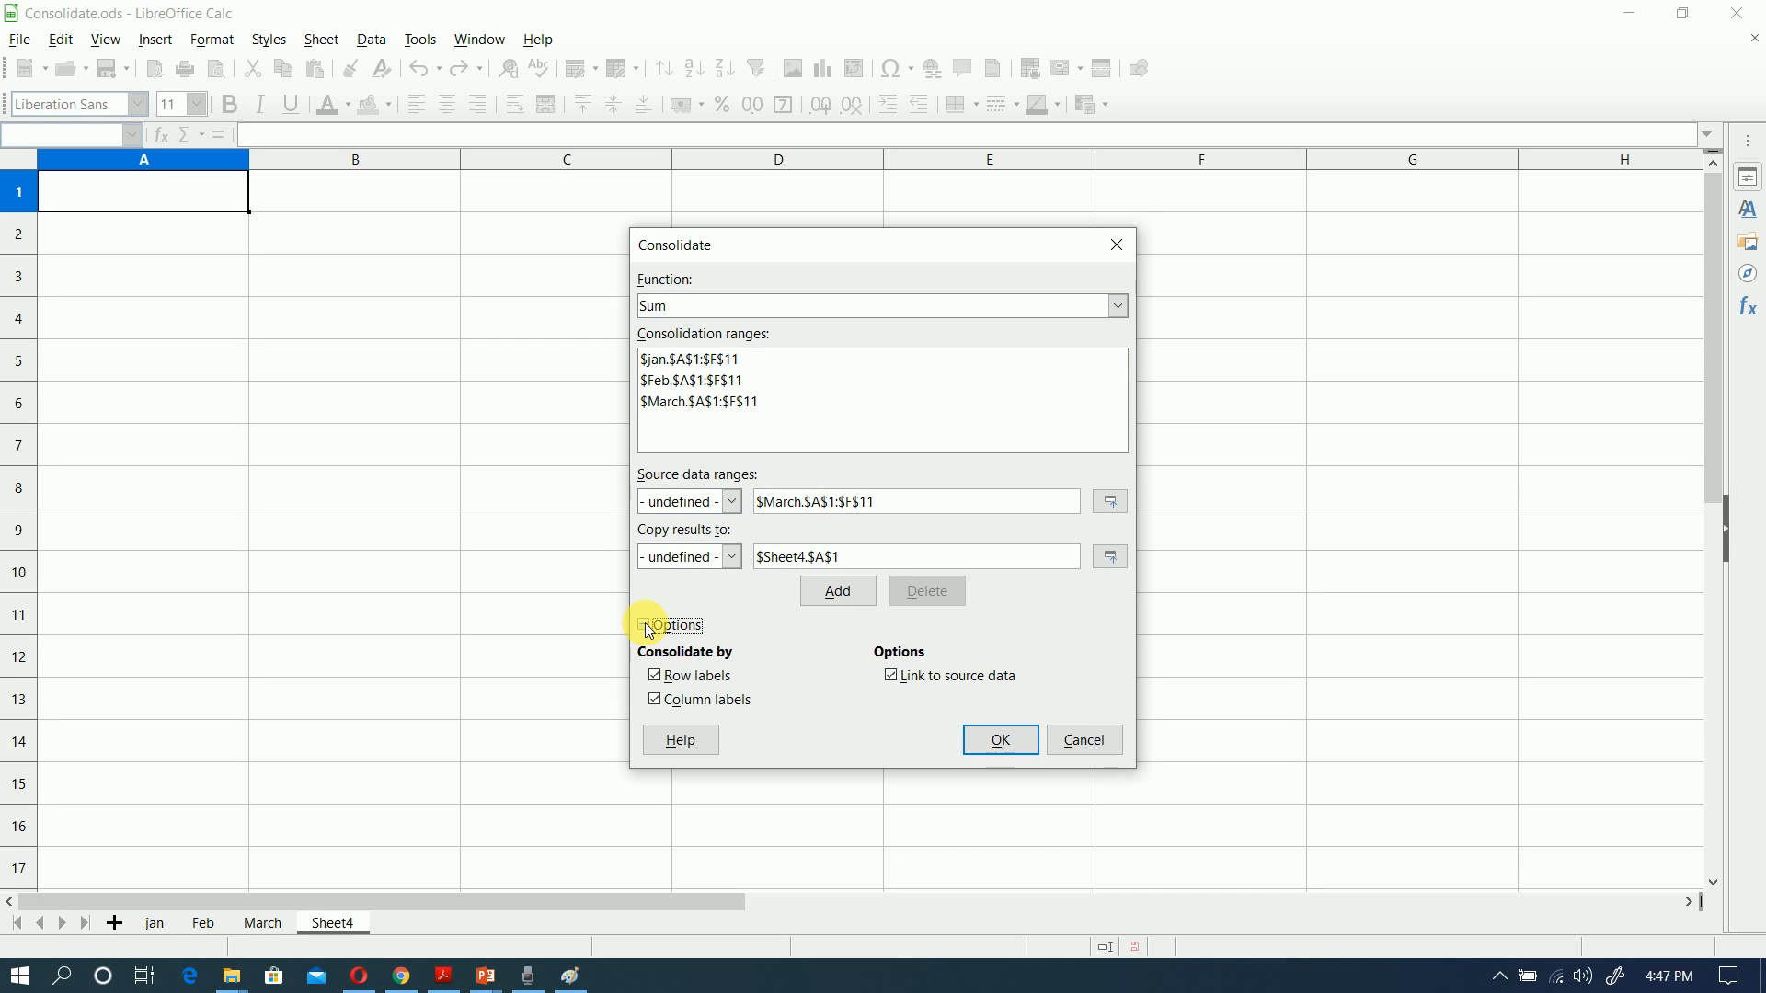
left_click(657, 699)
left_click(892, 677)
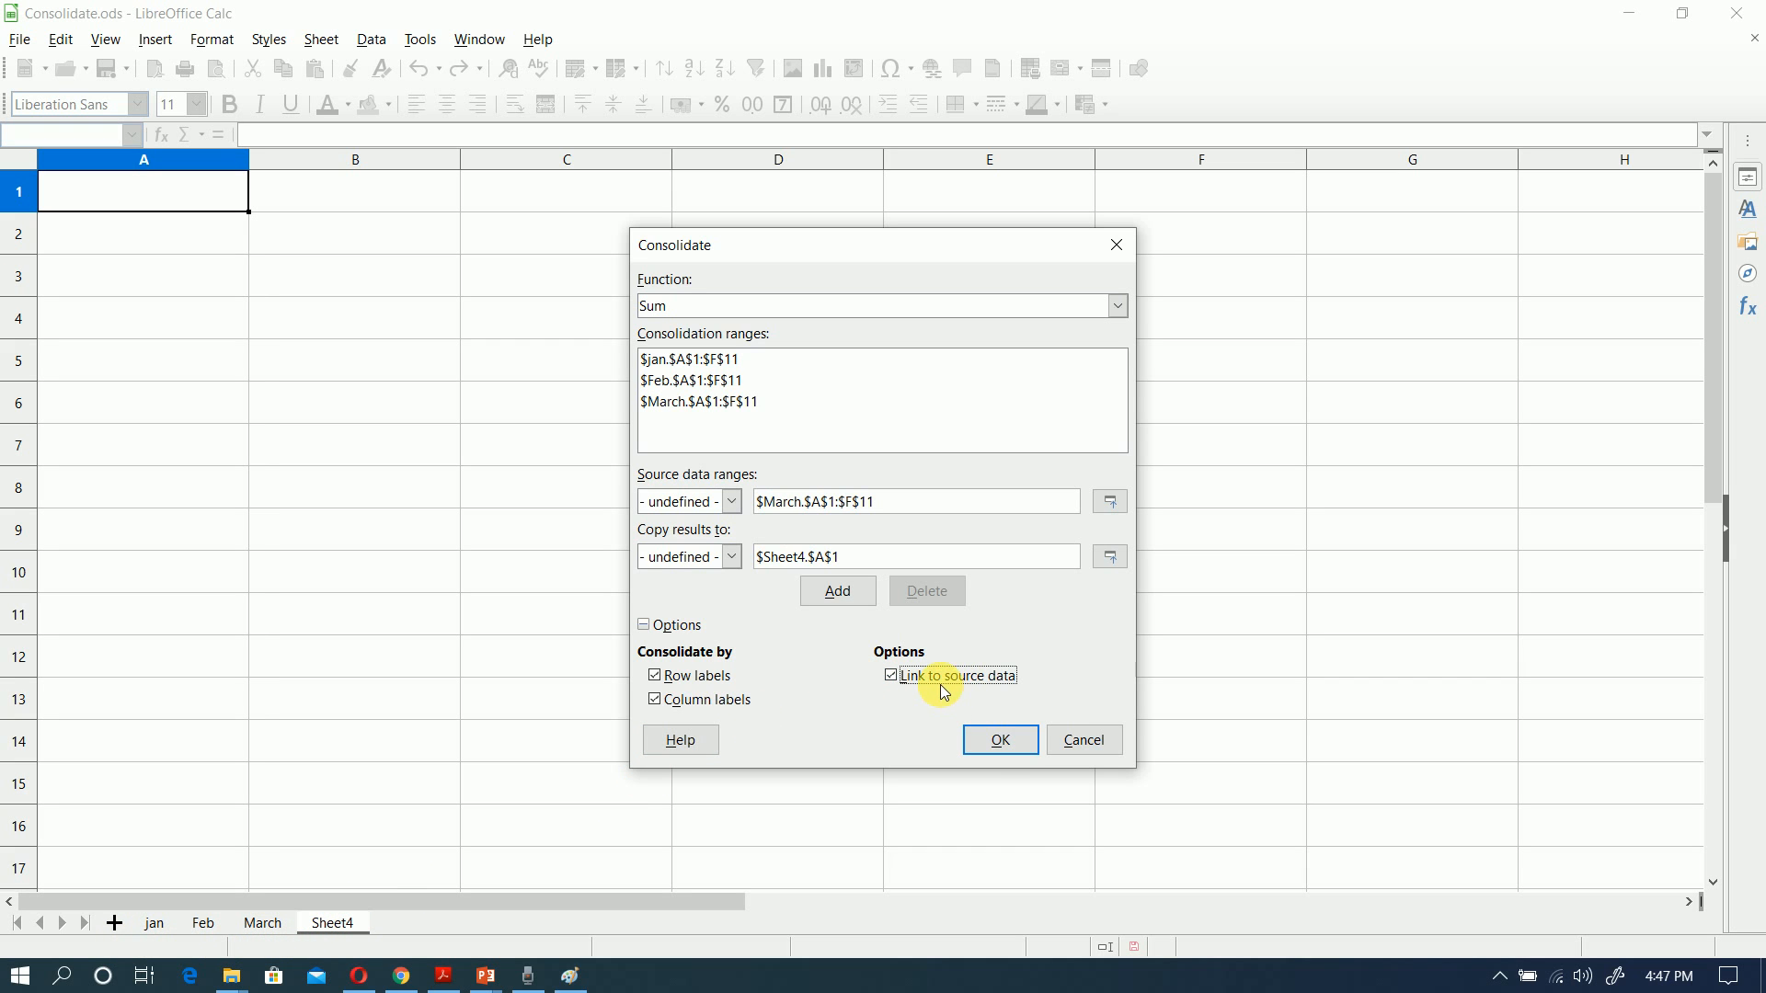
left_click(1016, 742)
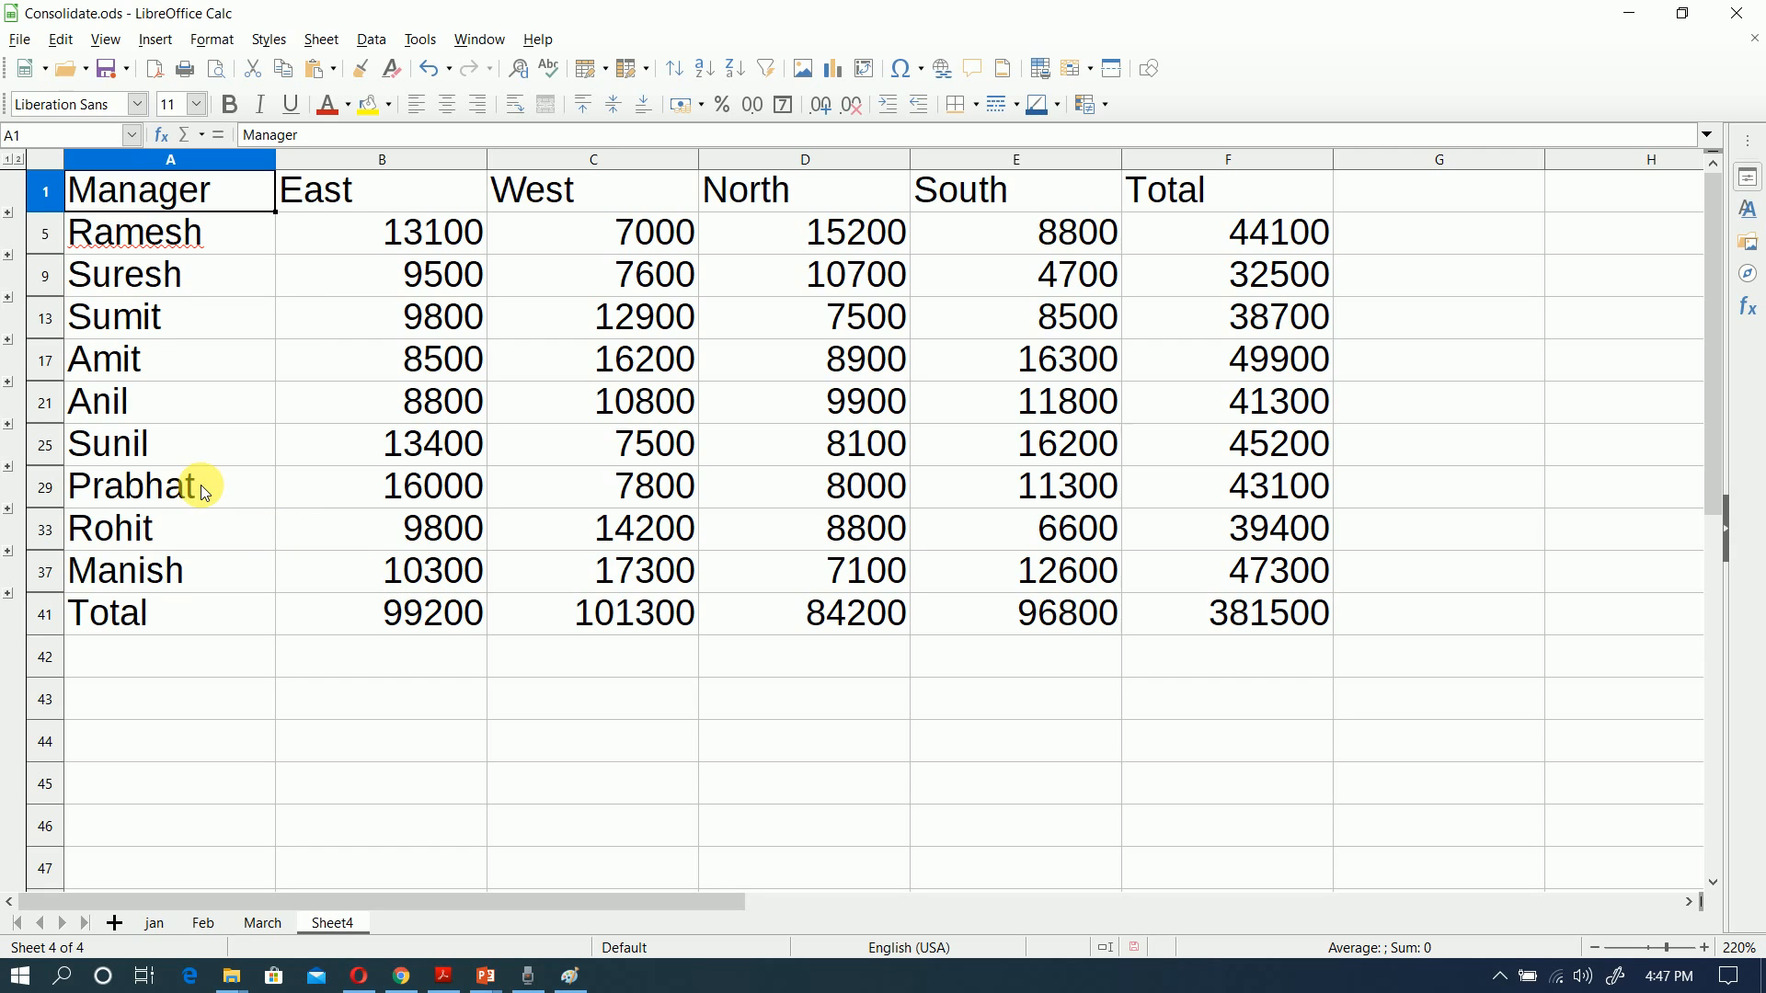
Step: Expand the first manager's monthly detail rows 2 to 4 and widen column A to fit their labels
left_click(11, 218)
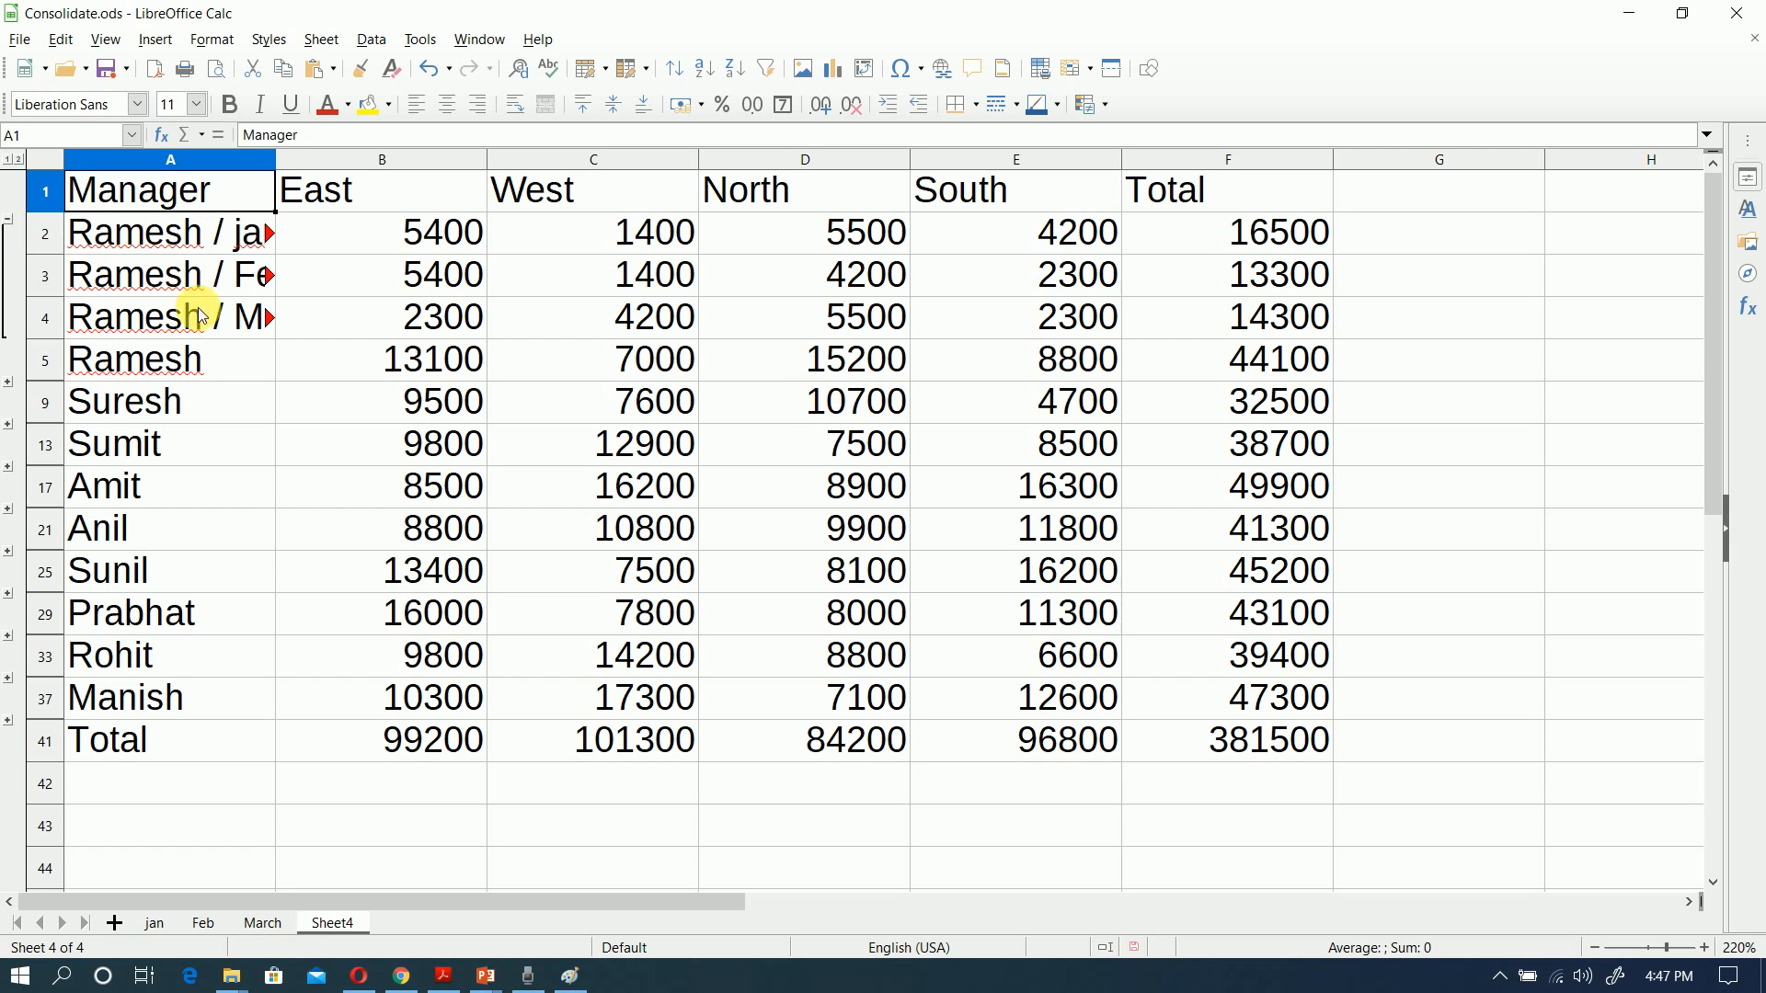
left_click(279, 163)
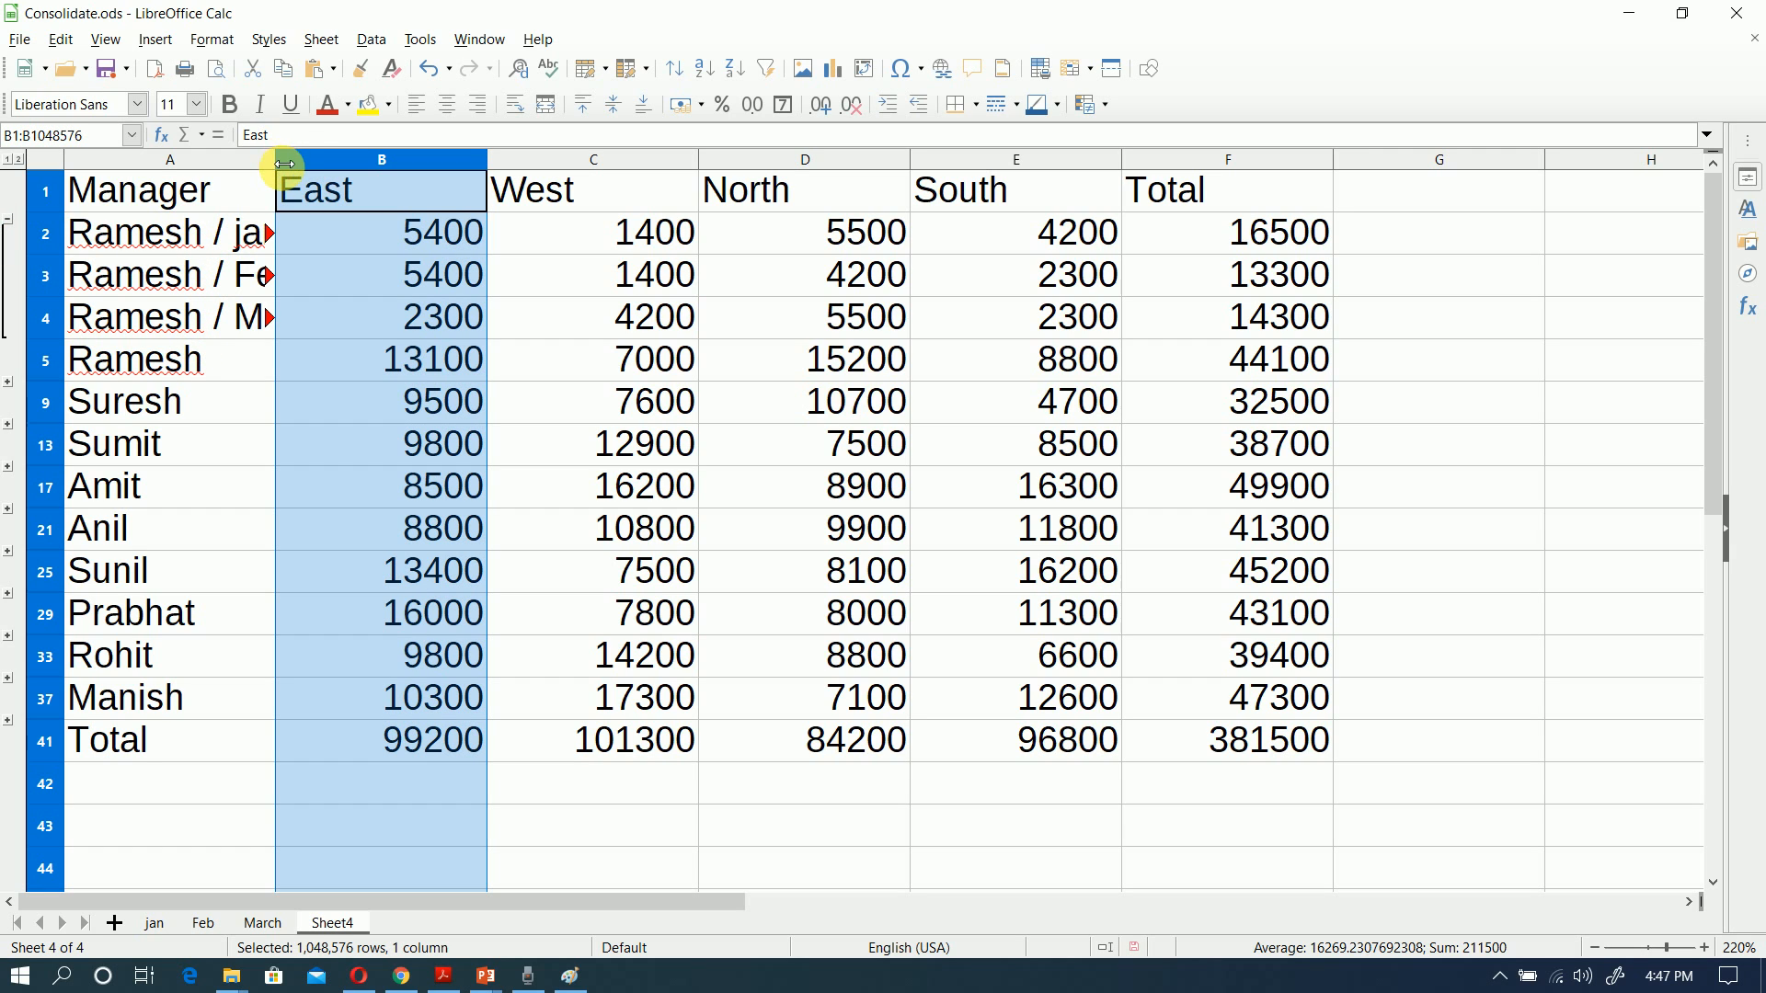
left_click_drag(277, 166, 338, 159)
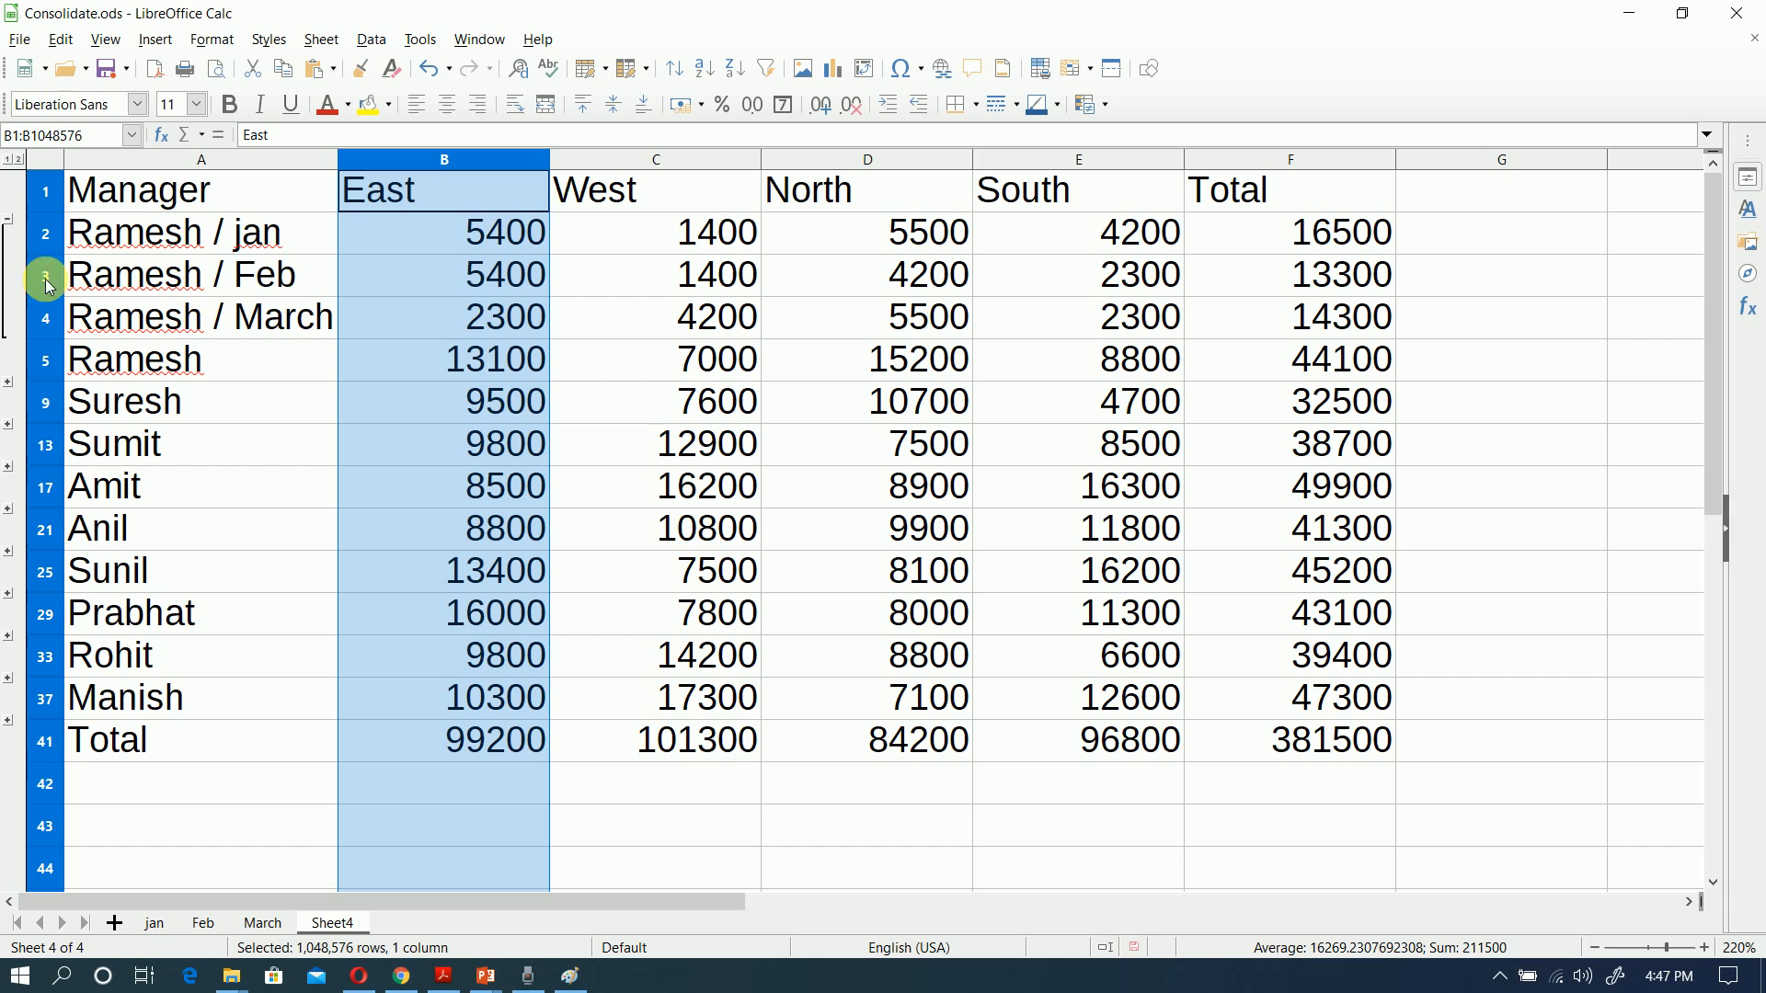
Step: Examine the monthly source rows behind the first, second and fourth managers' sums by expanding and collapsing their groups
left_click(9, 222)
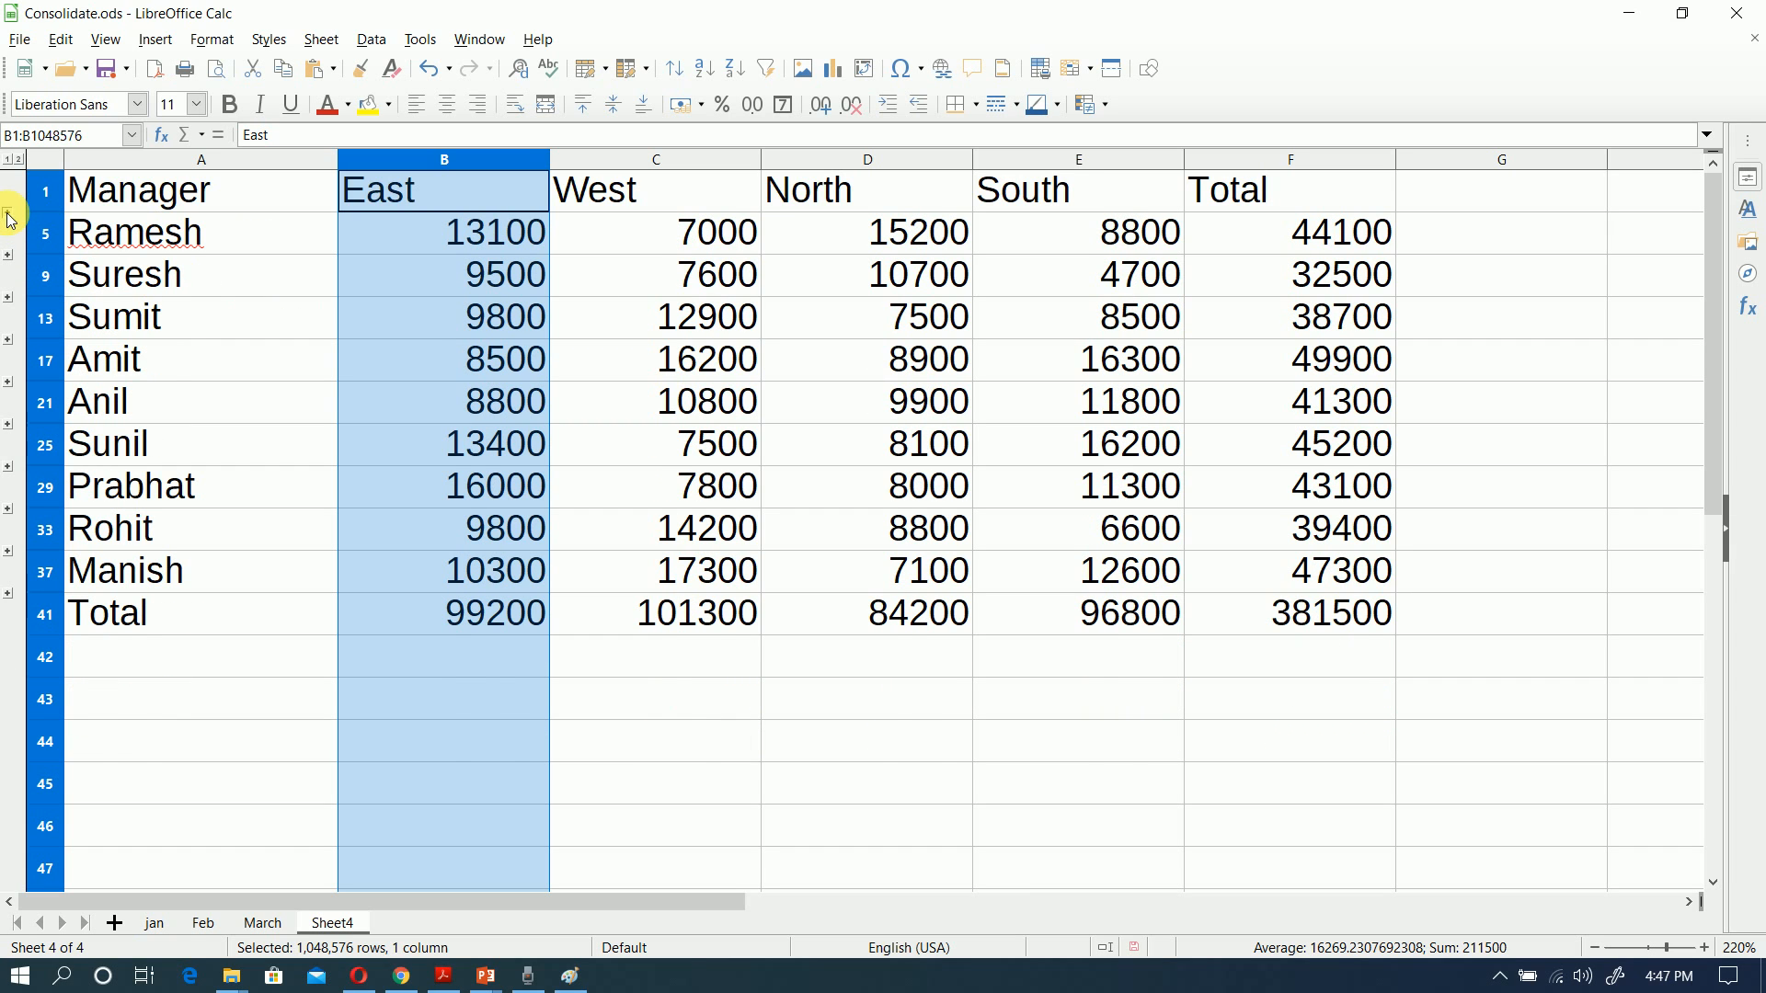
left_click(9, 214)
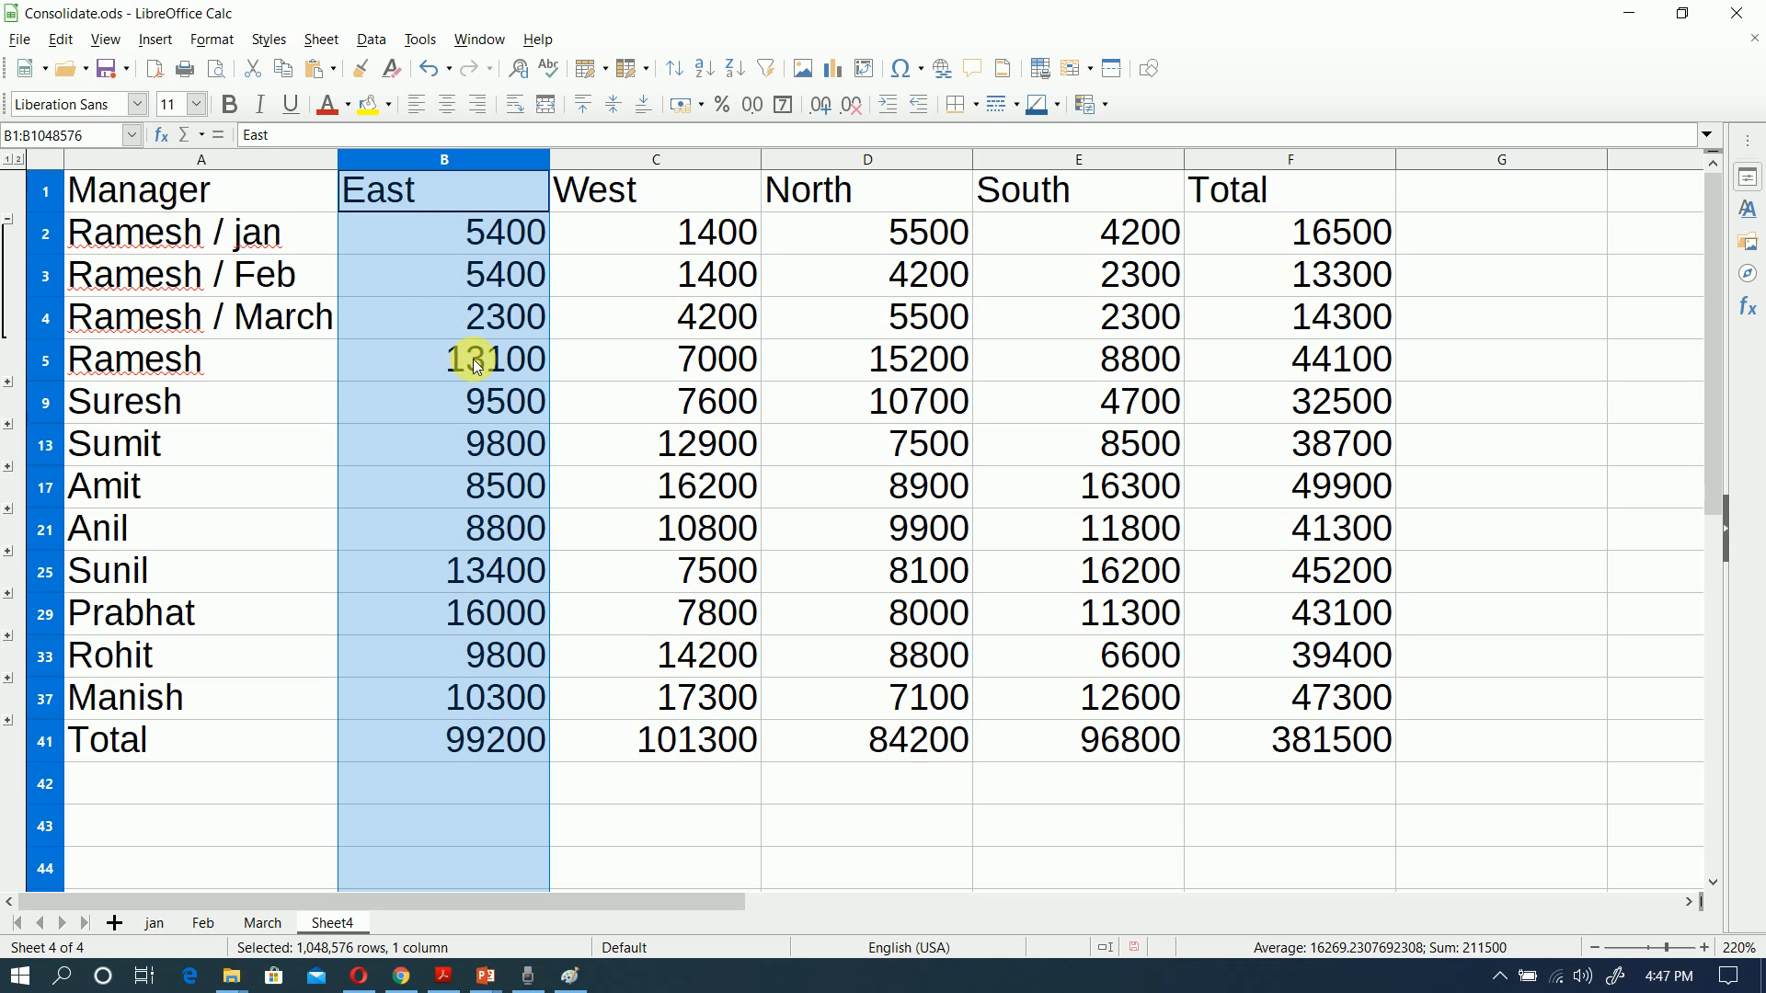
left_click(9, 224)
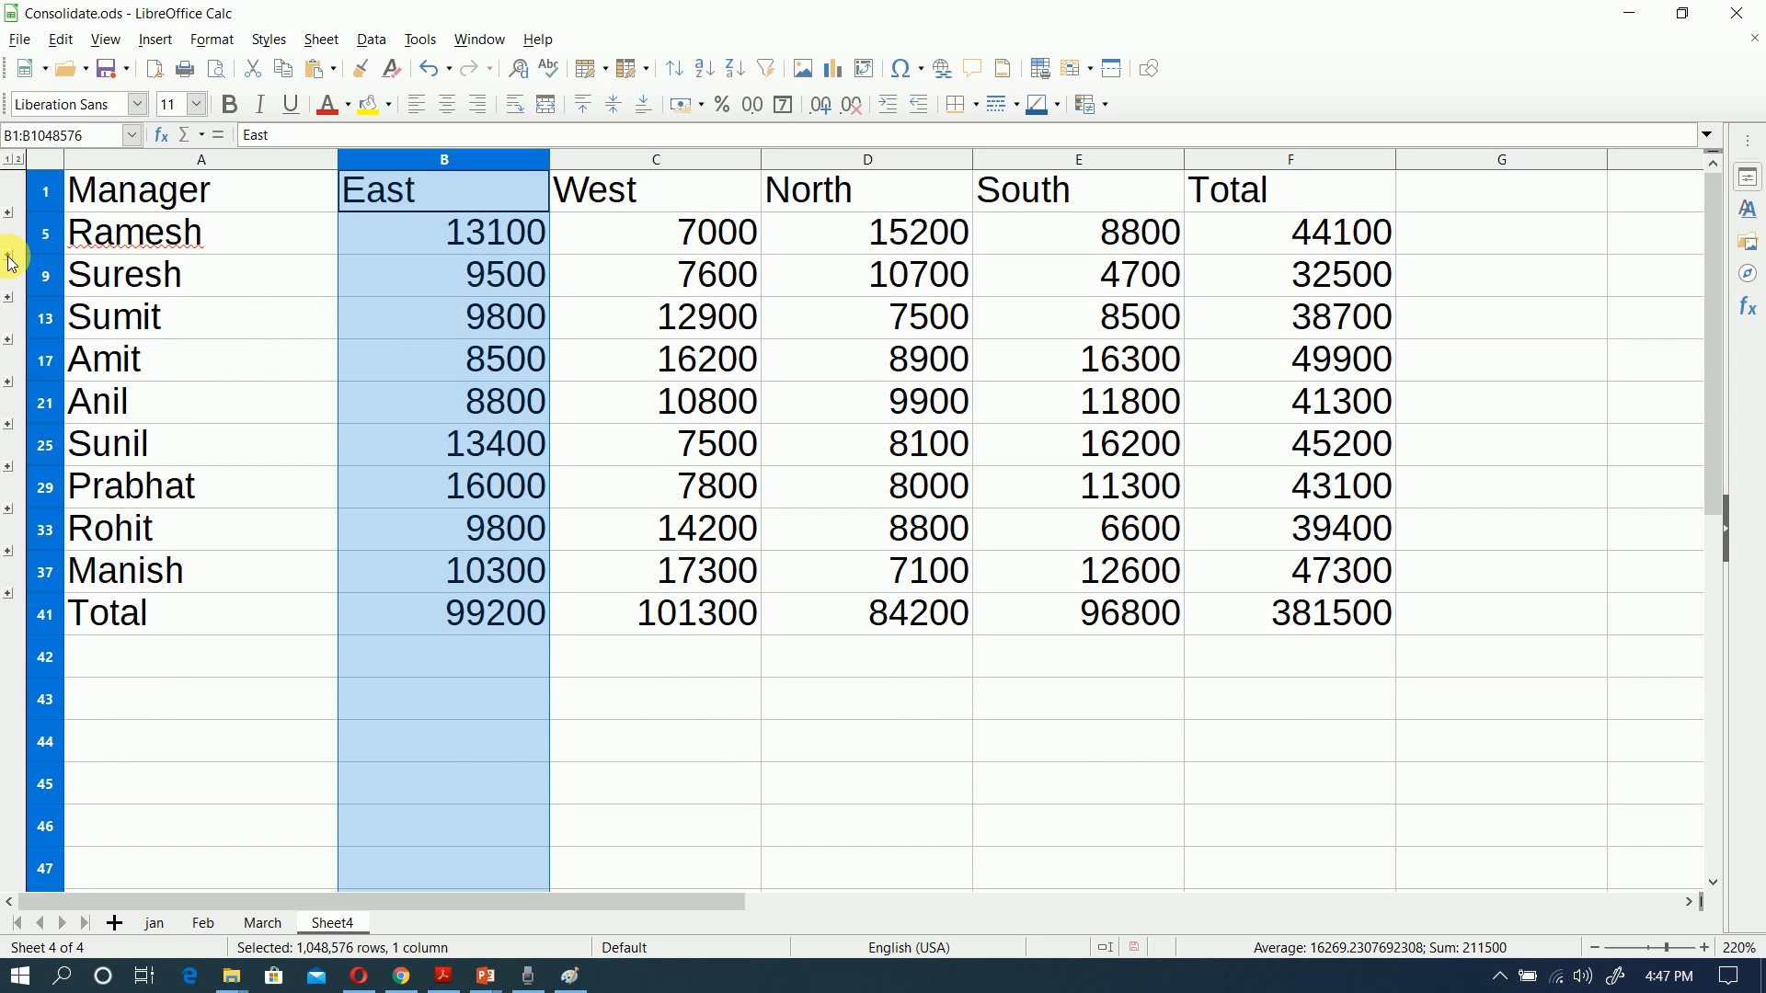
left_click(8, 257)
left_click(9, 257)
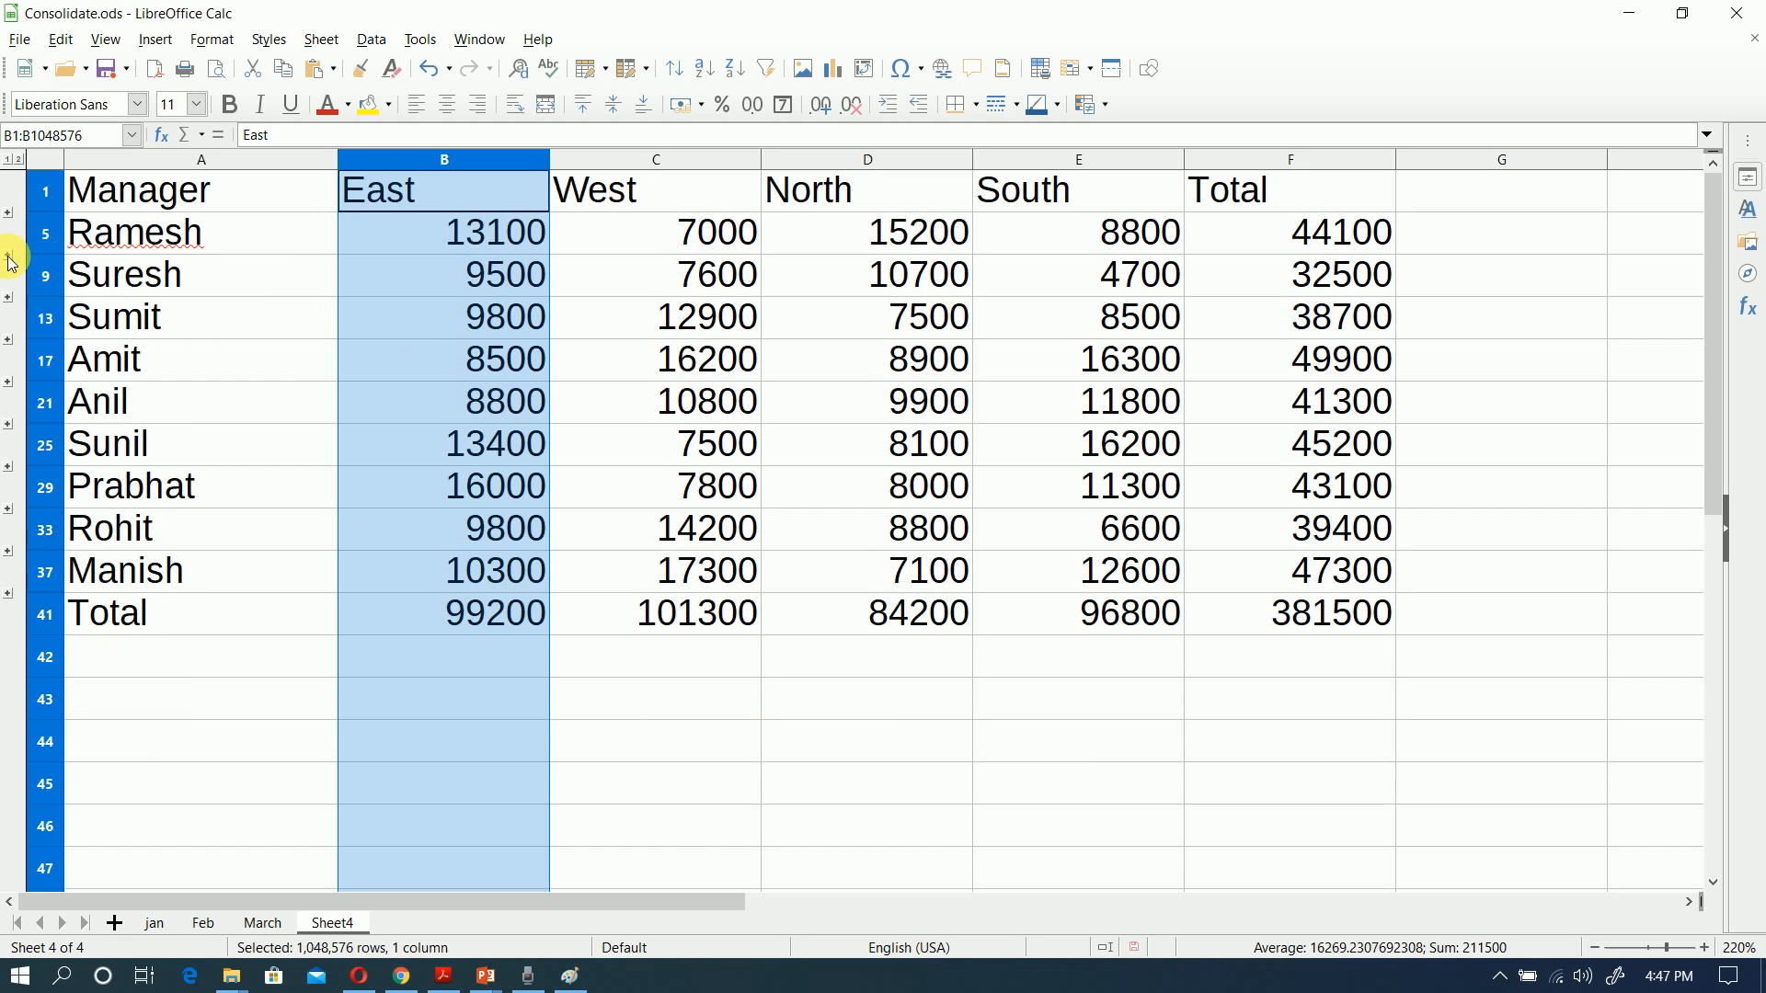
left_click(9, 342)
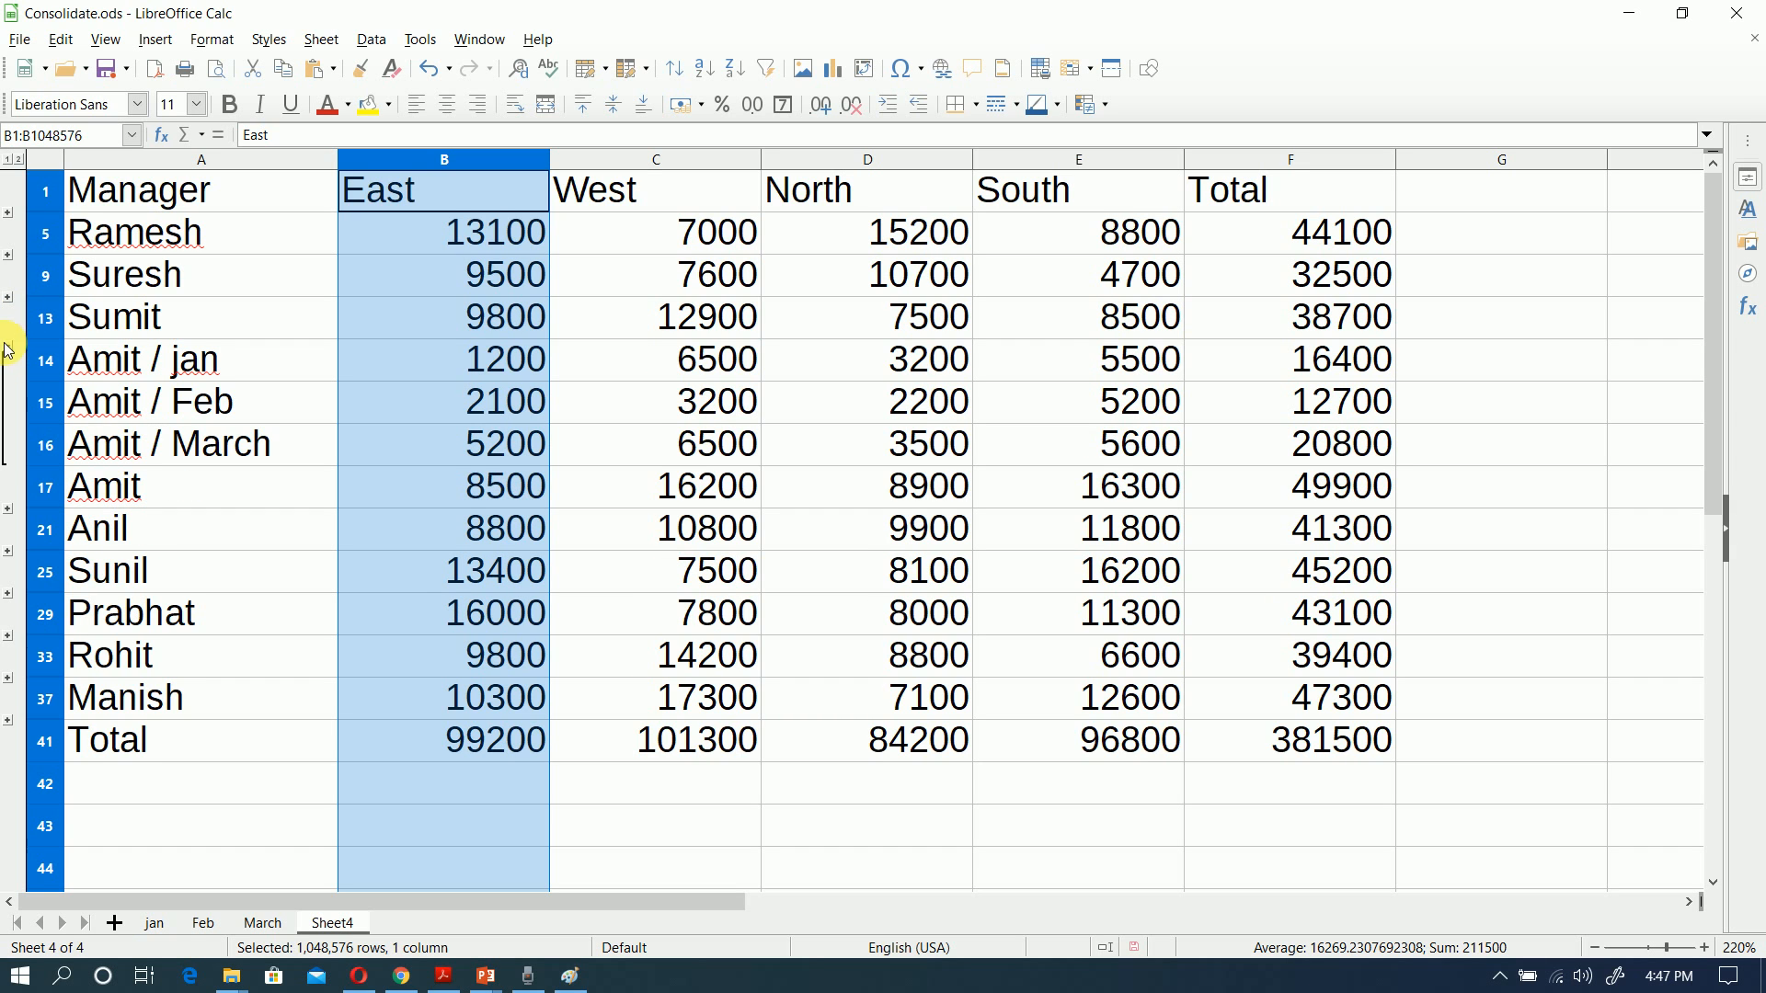
left_click(9, 348)
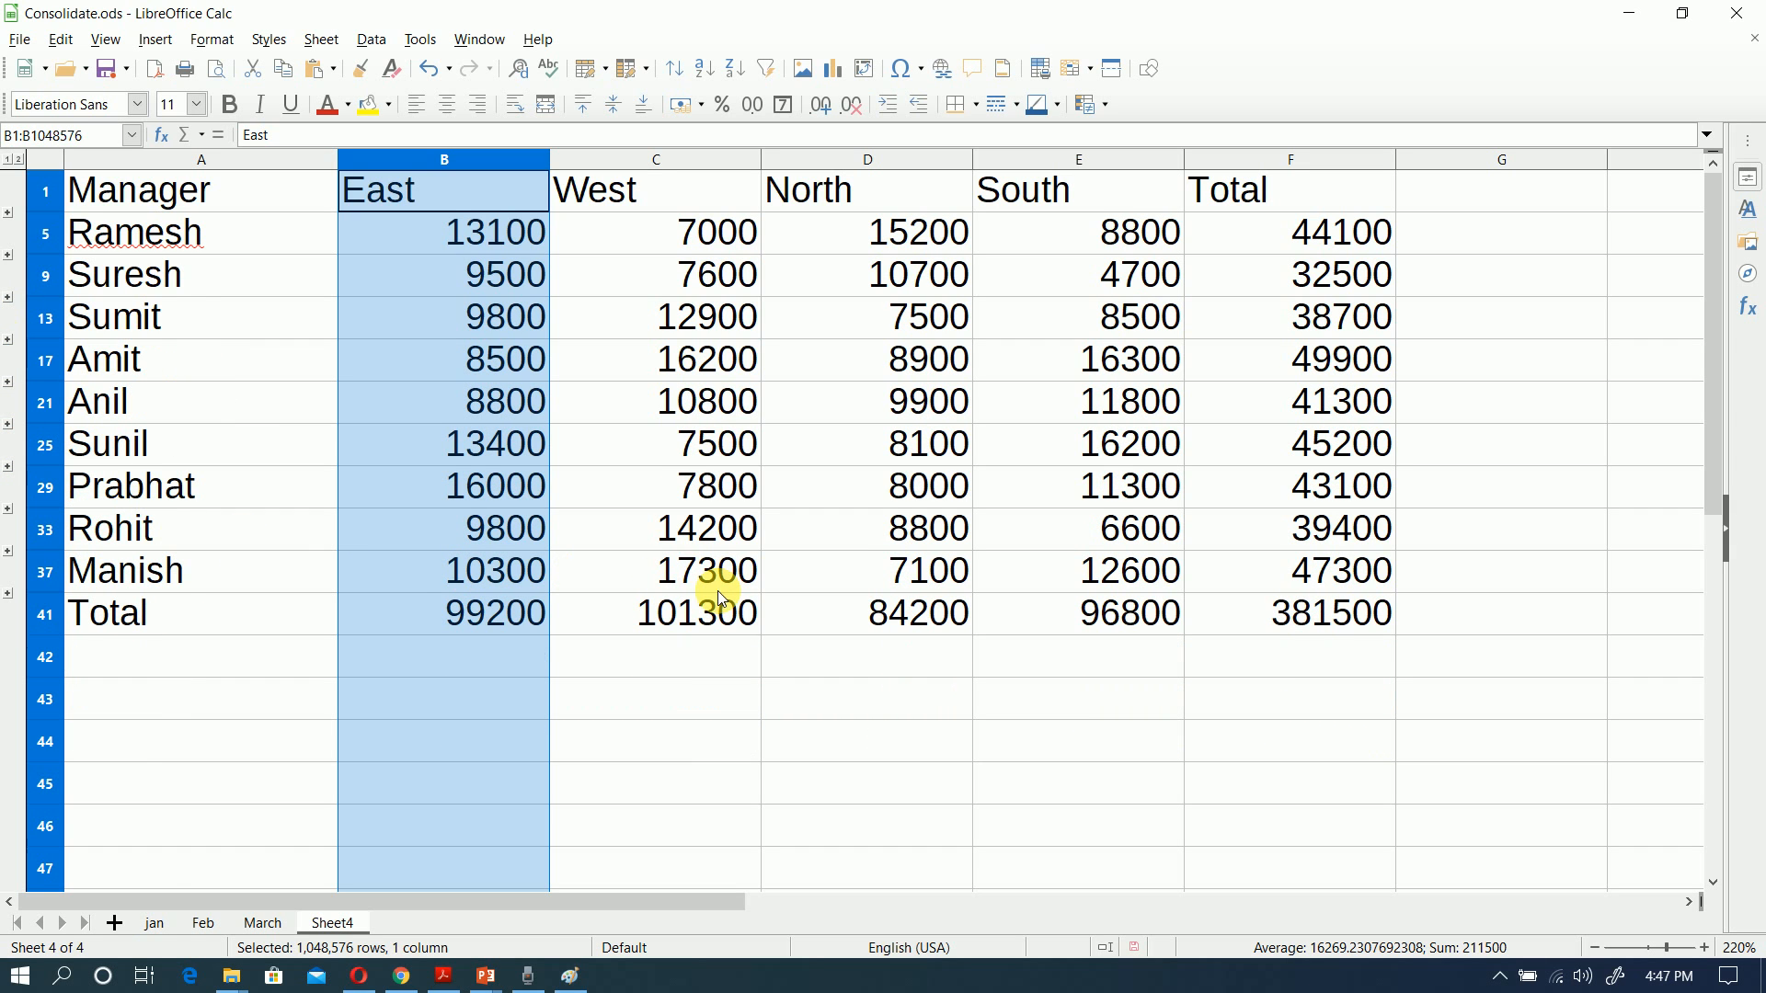
Step: Insert a new sheet after Sheet4 and rename Sheet4 as SUM
left_click(113, 929)
left_click(349, 927)
double_click(352, 927)
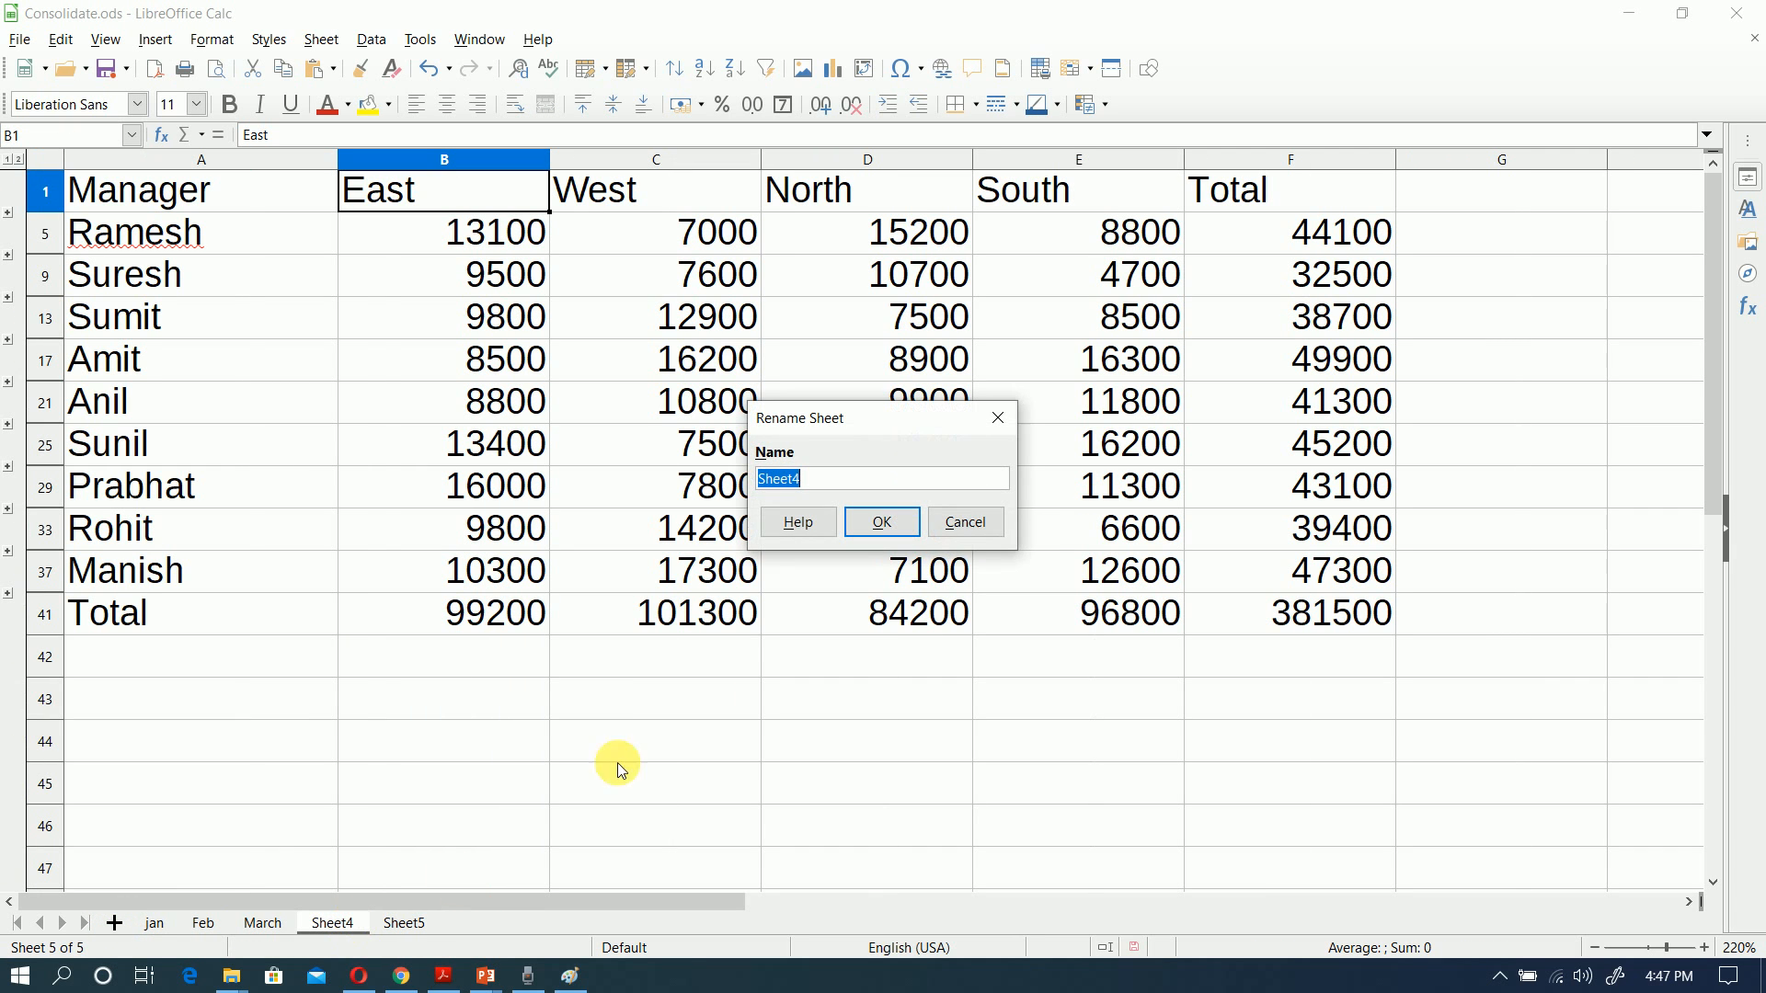
type("SUM")
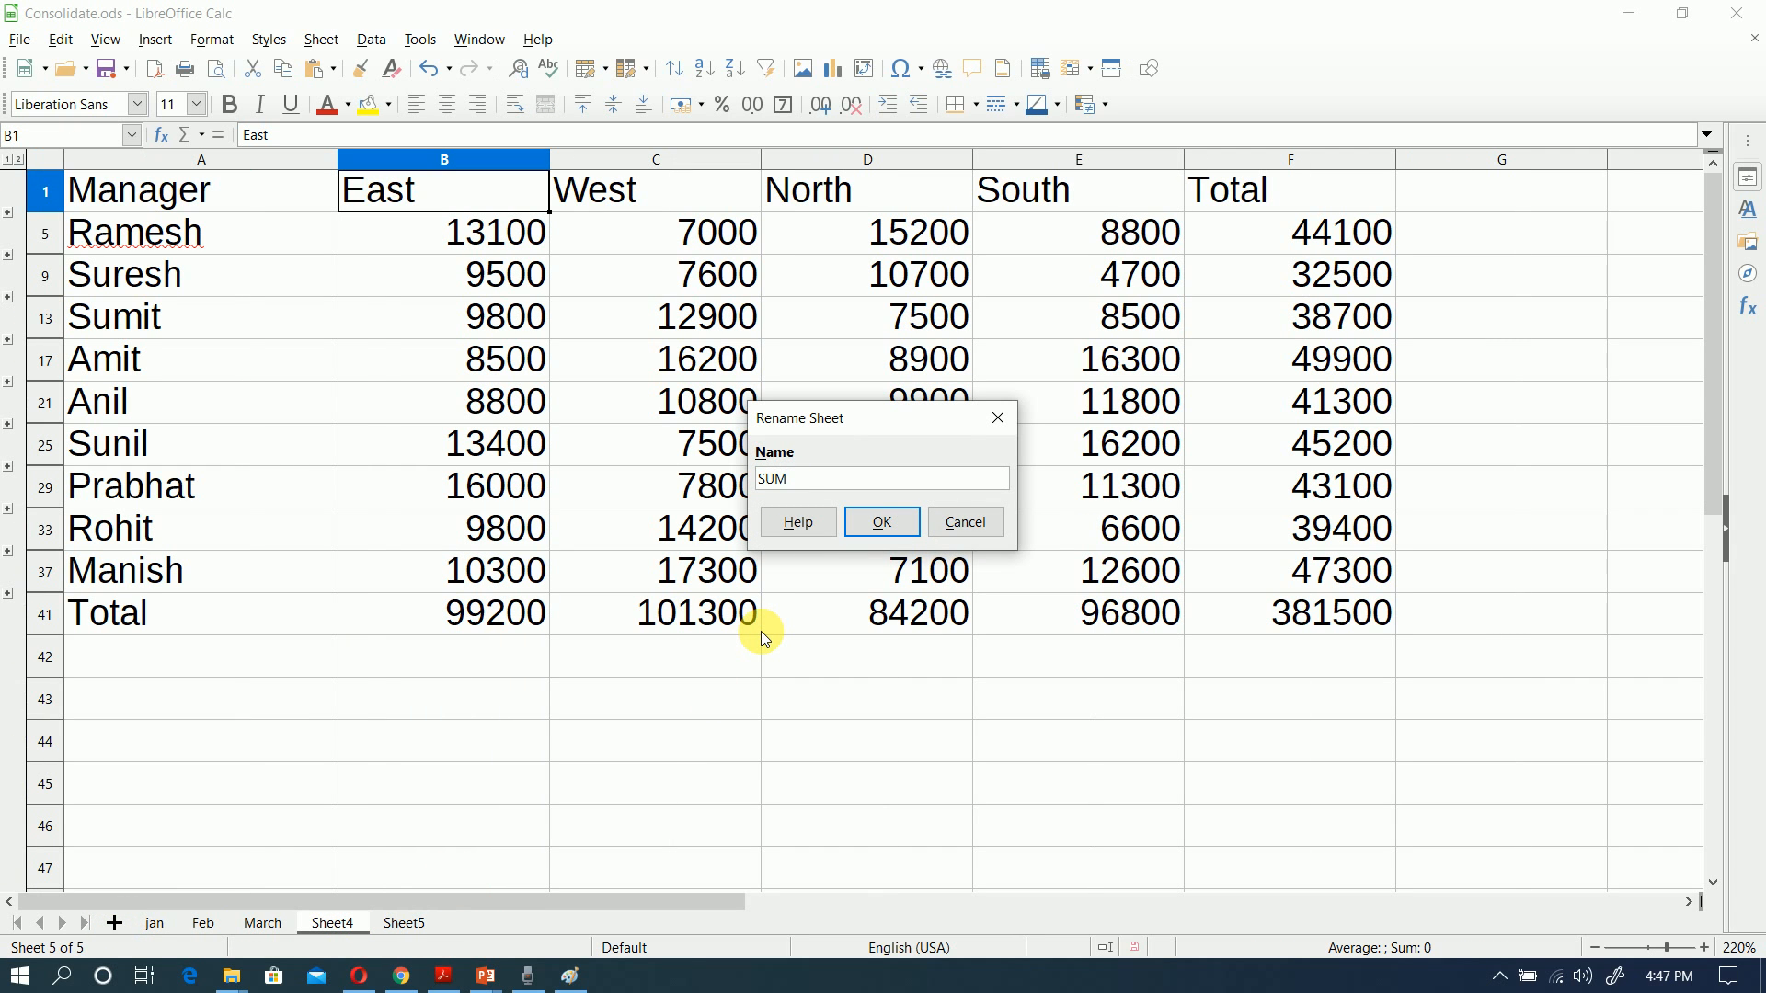
left_click(885, 522)
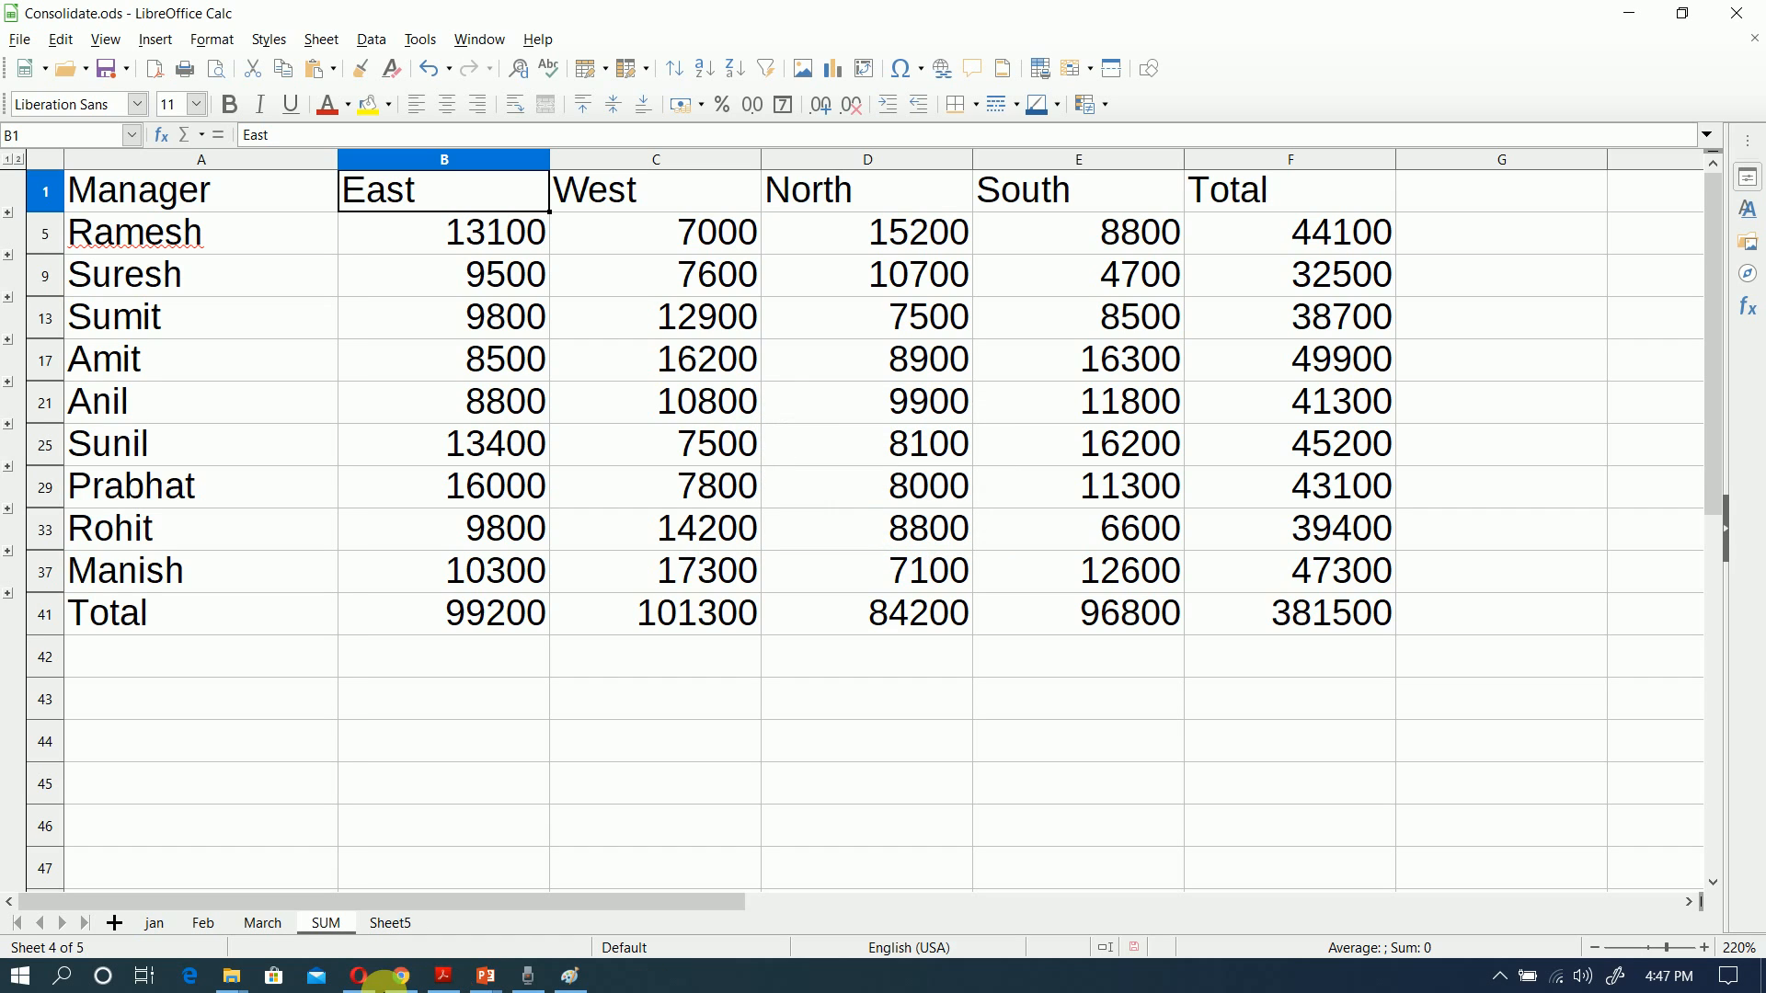
Step: Rename Sheet5 as MAX
left_click(409, 928)
double_click(407, 928)
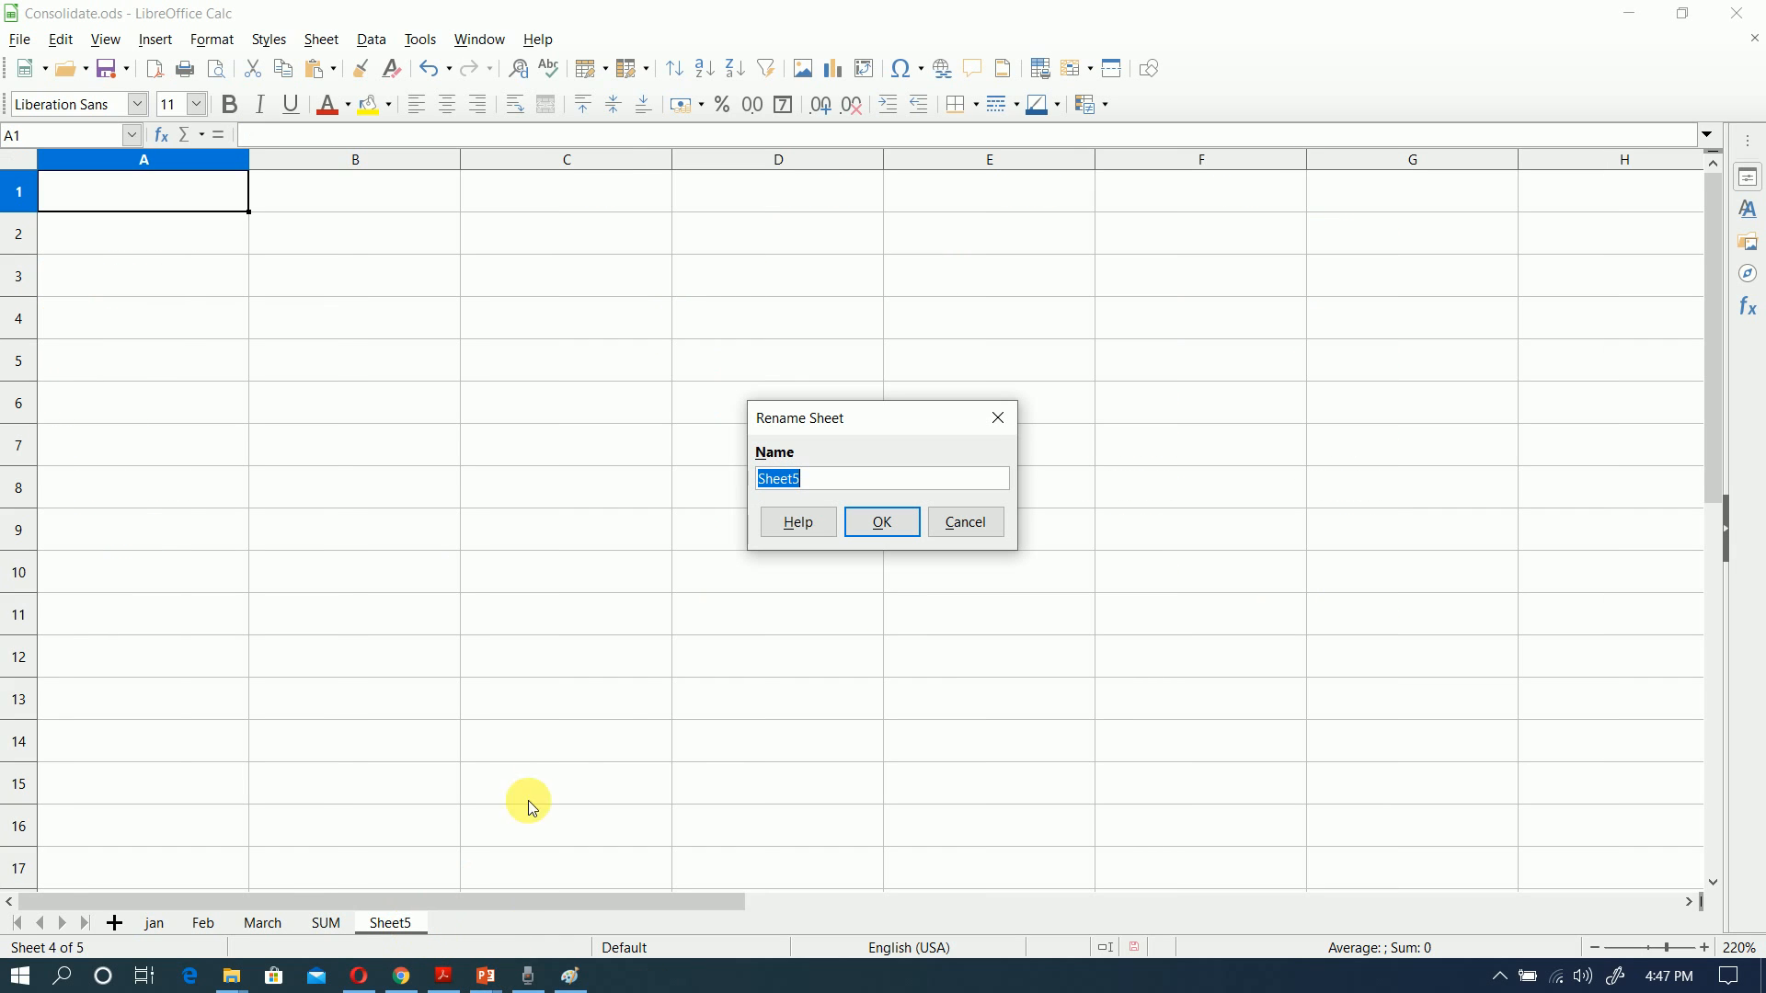
type("MAX")
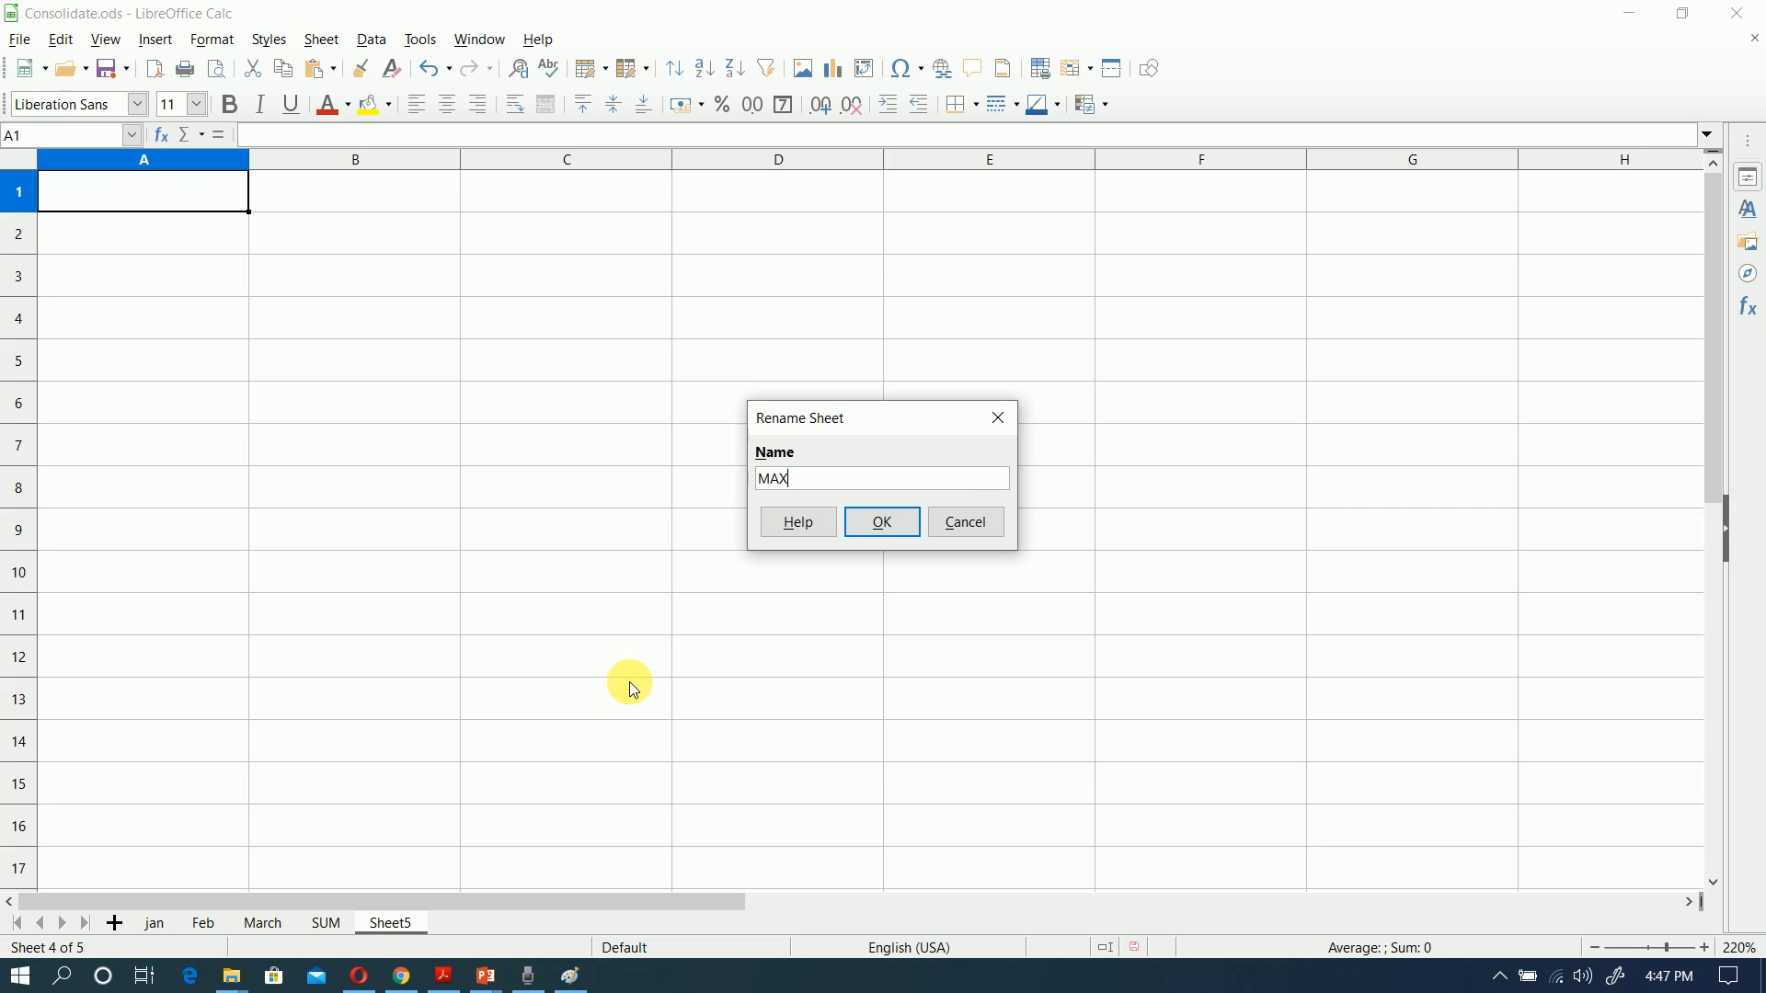
left_click(902, 524)
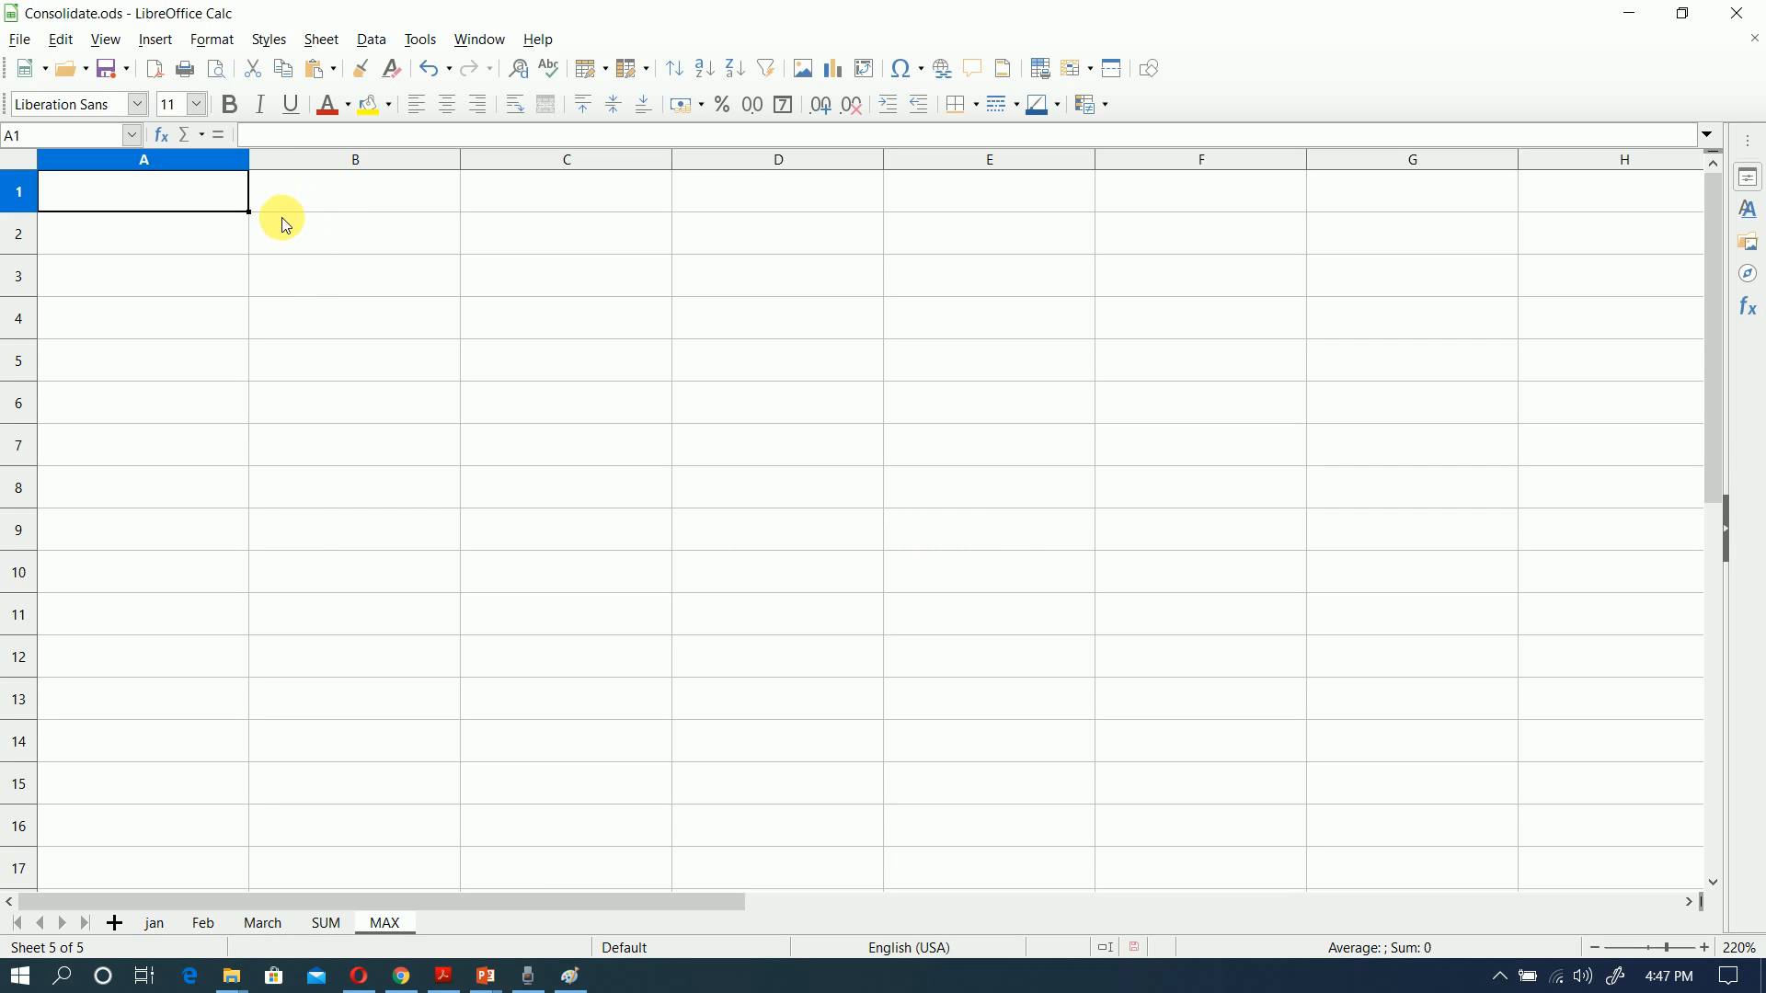
Step: Start a new consolidation on the MAX sheet with the Max function
left_click(373, 40)
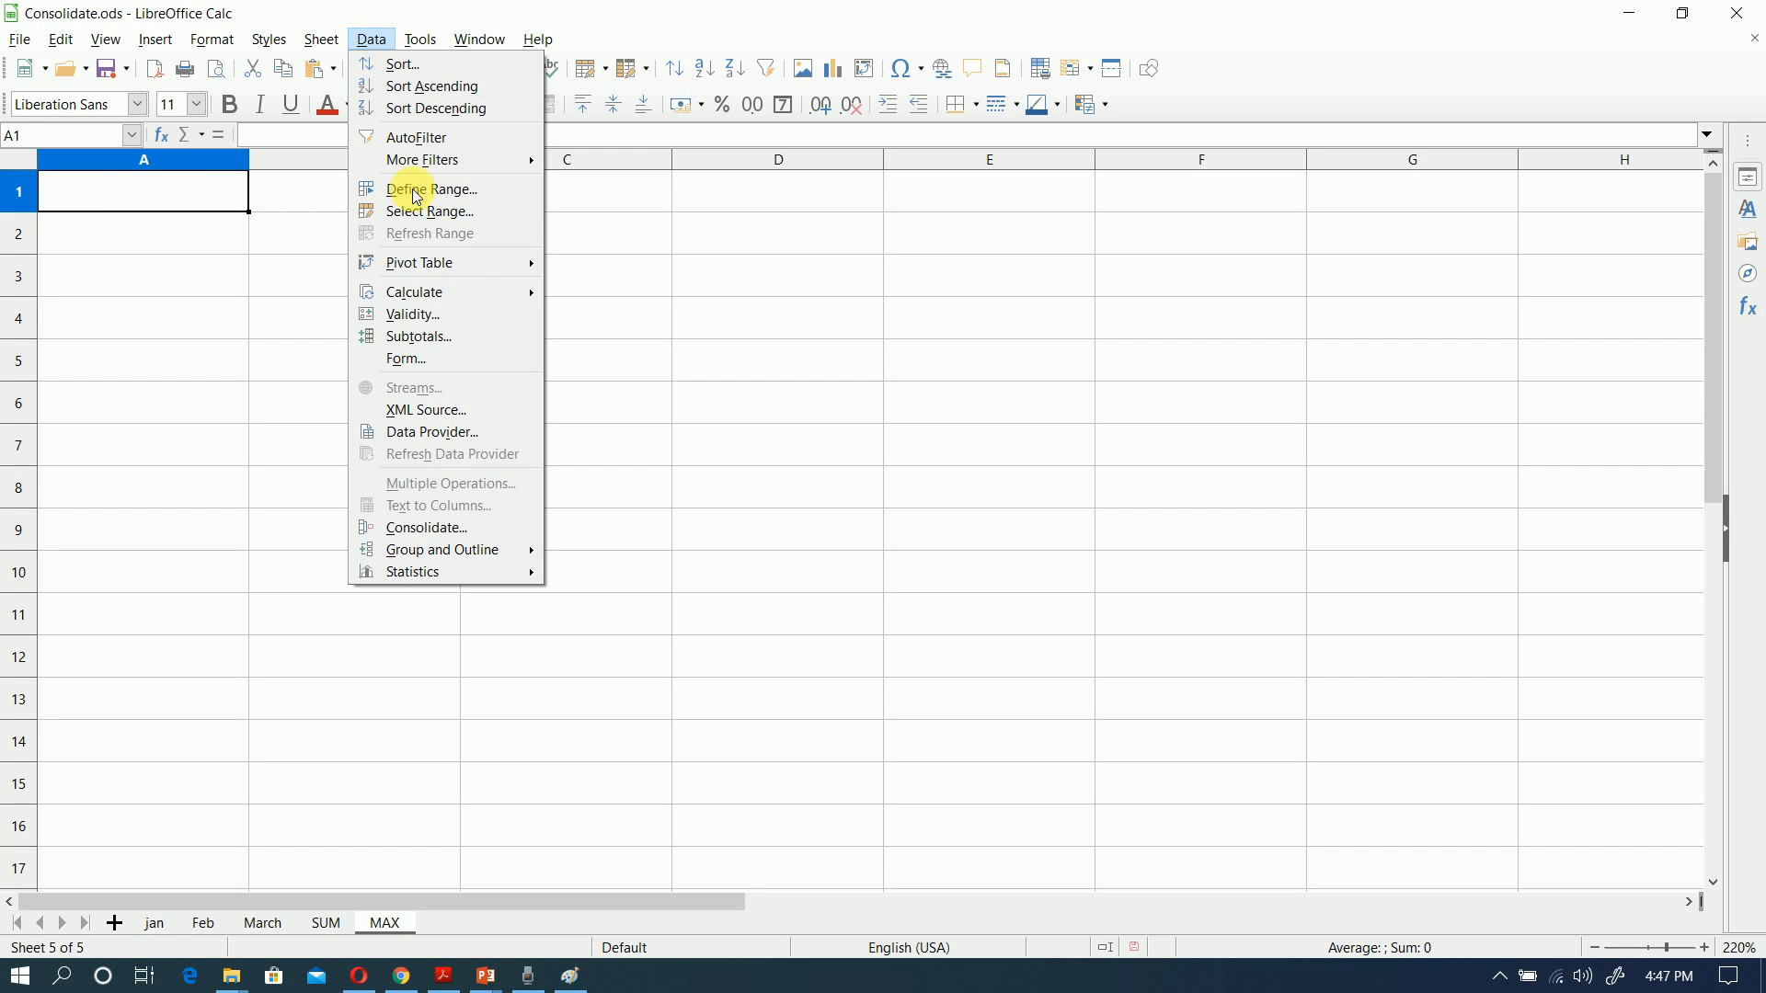
left_click(467, 528)
left_click(1116, 306)
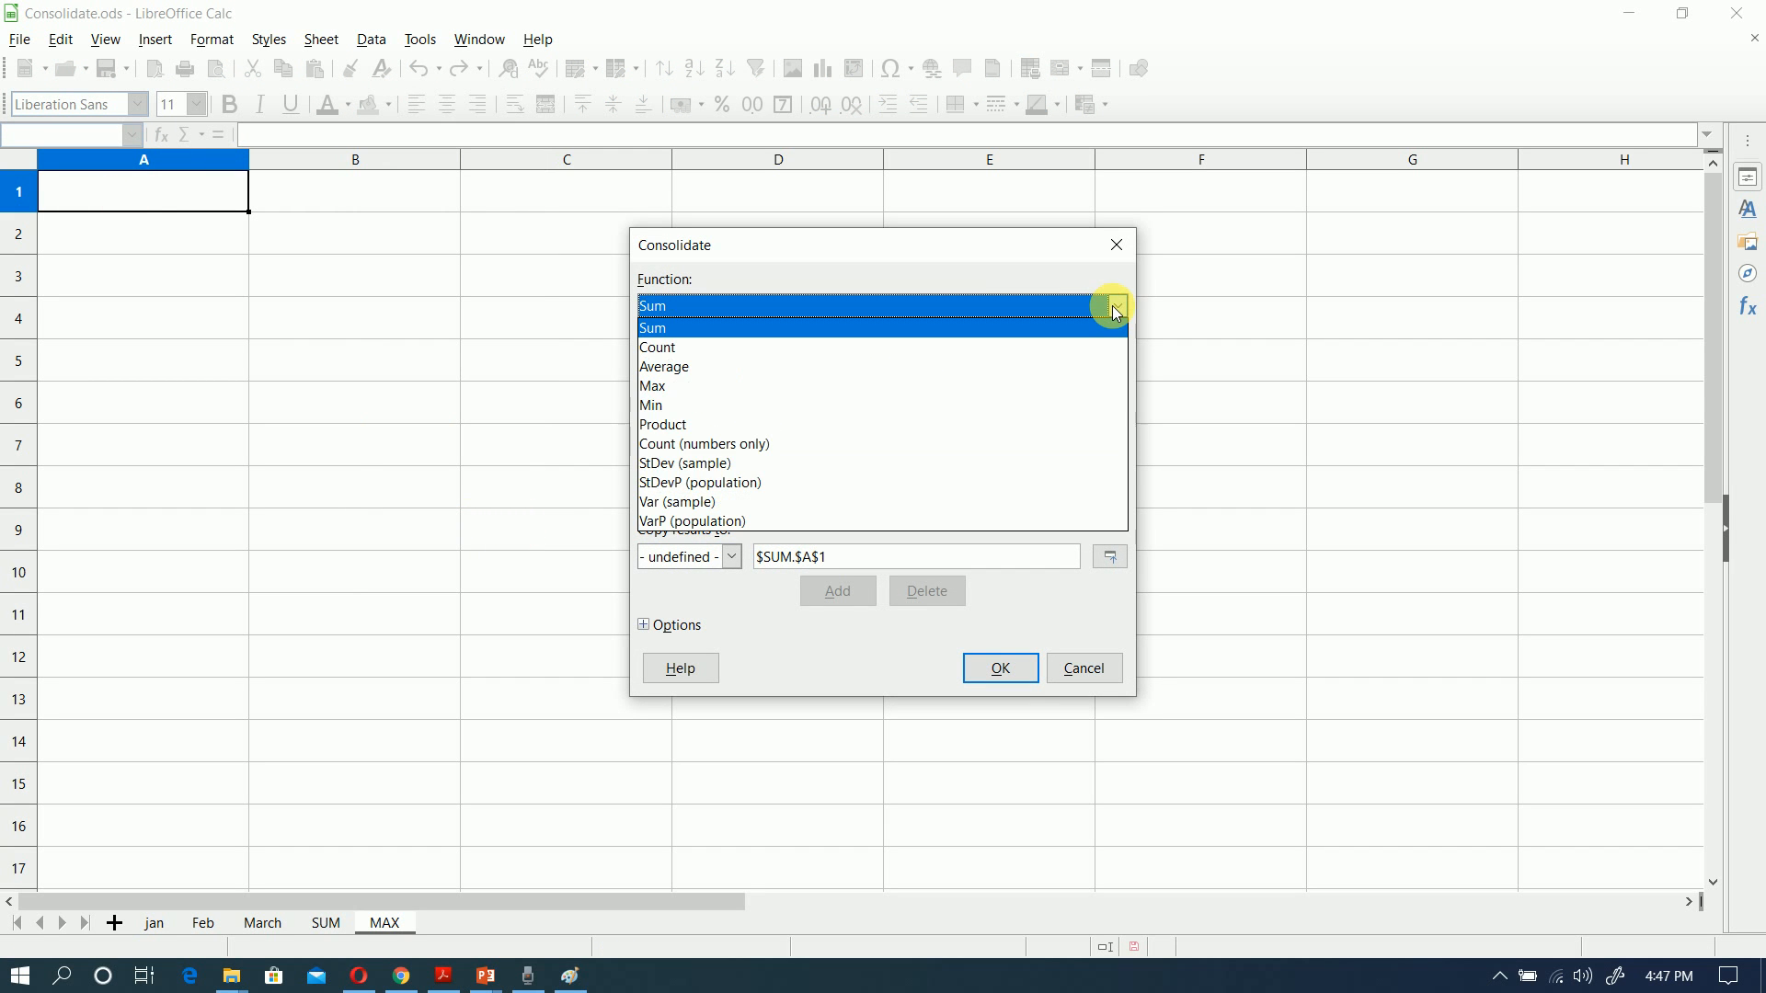
left_click(959, 392)
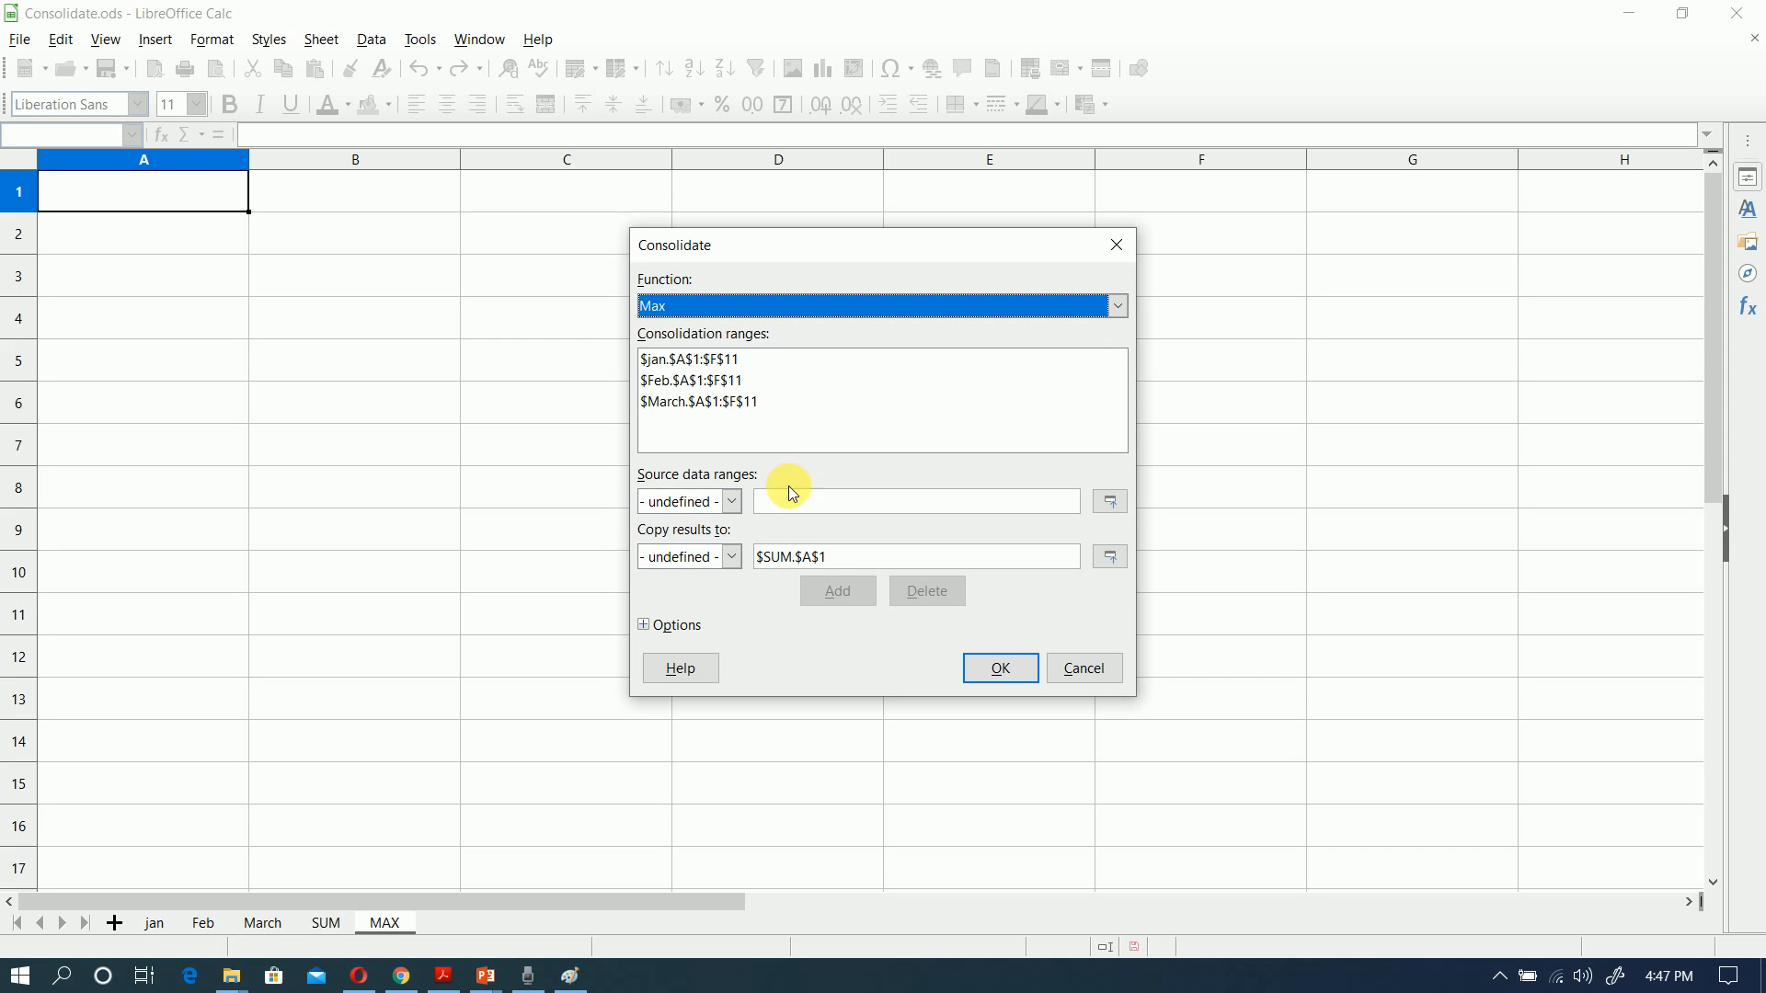
Step: Set cell A1 of the MAX sheet as the destination and run the consolidation linked to the source data
left_click(846, 565)
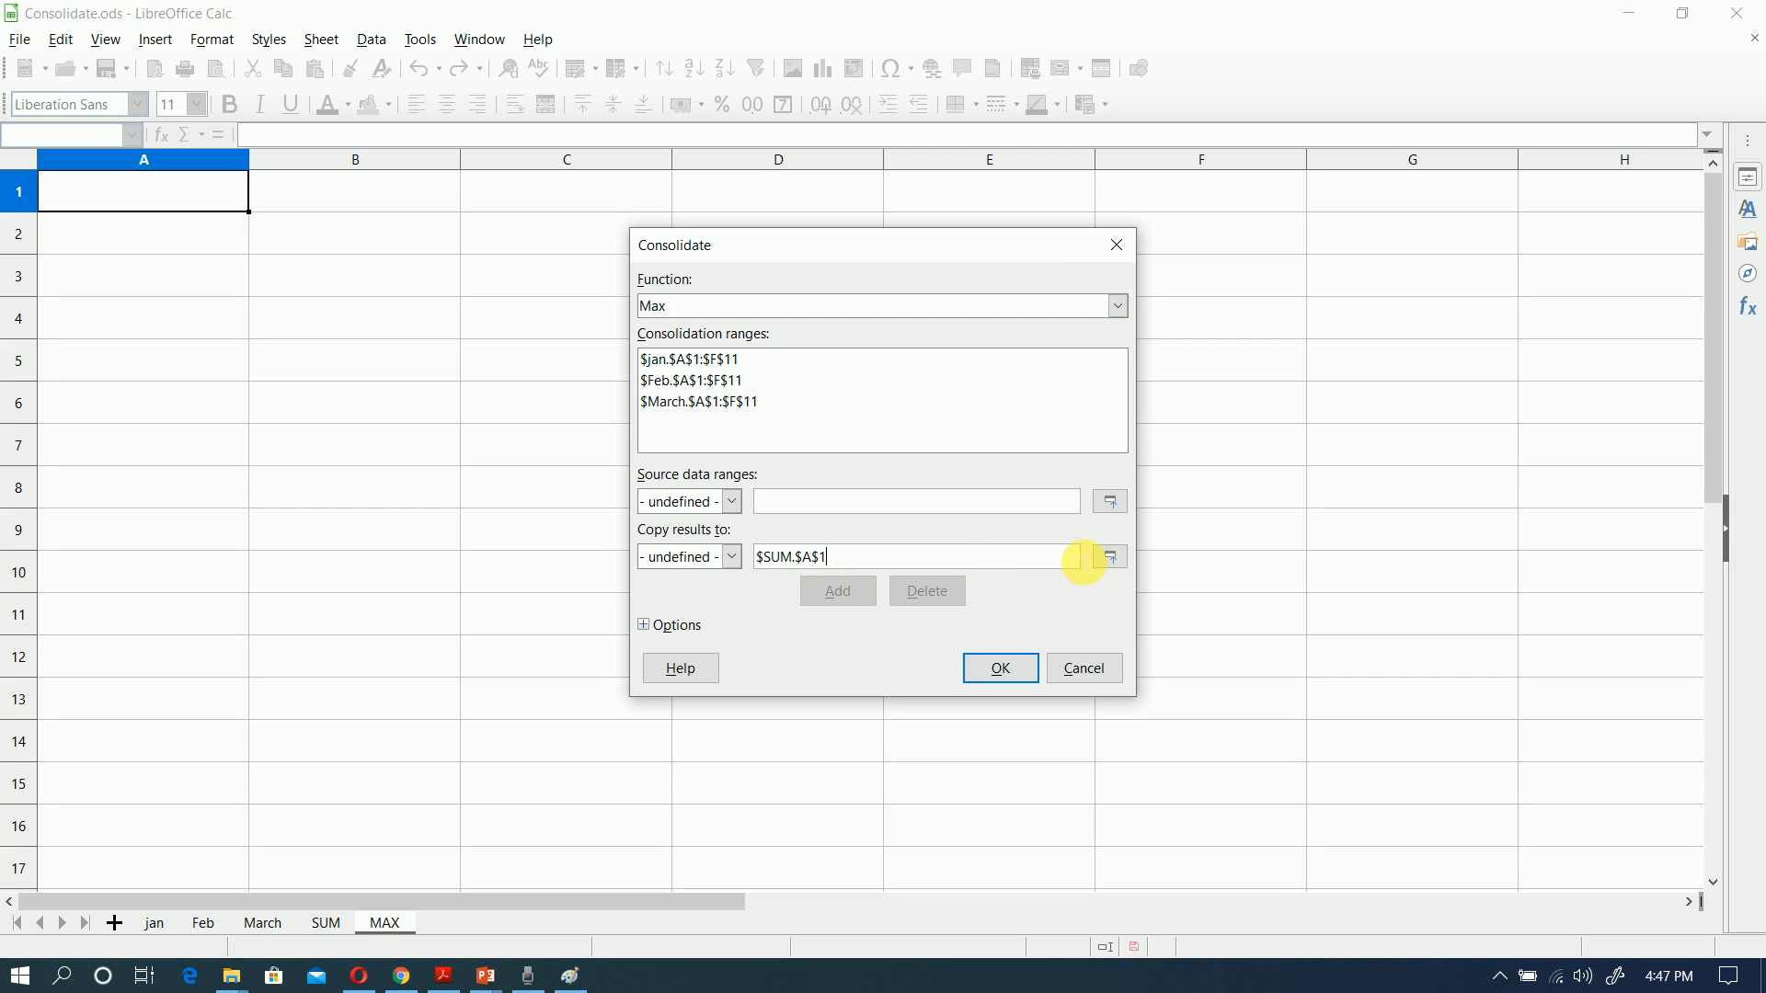
left_click(1113, 560)
left_click(212, 190)
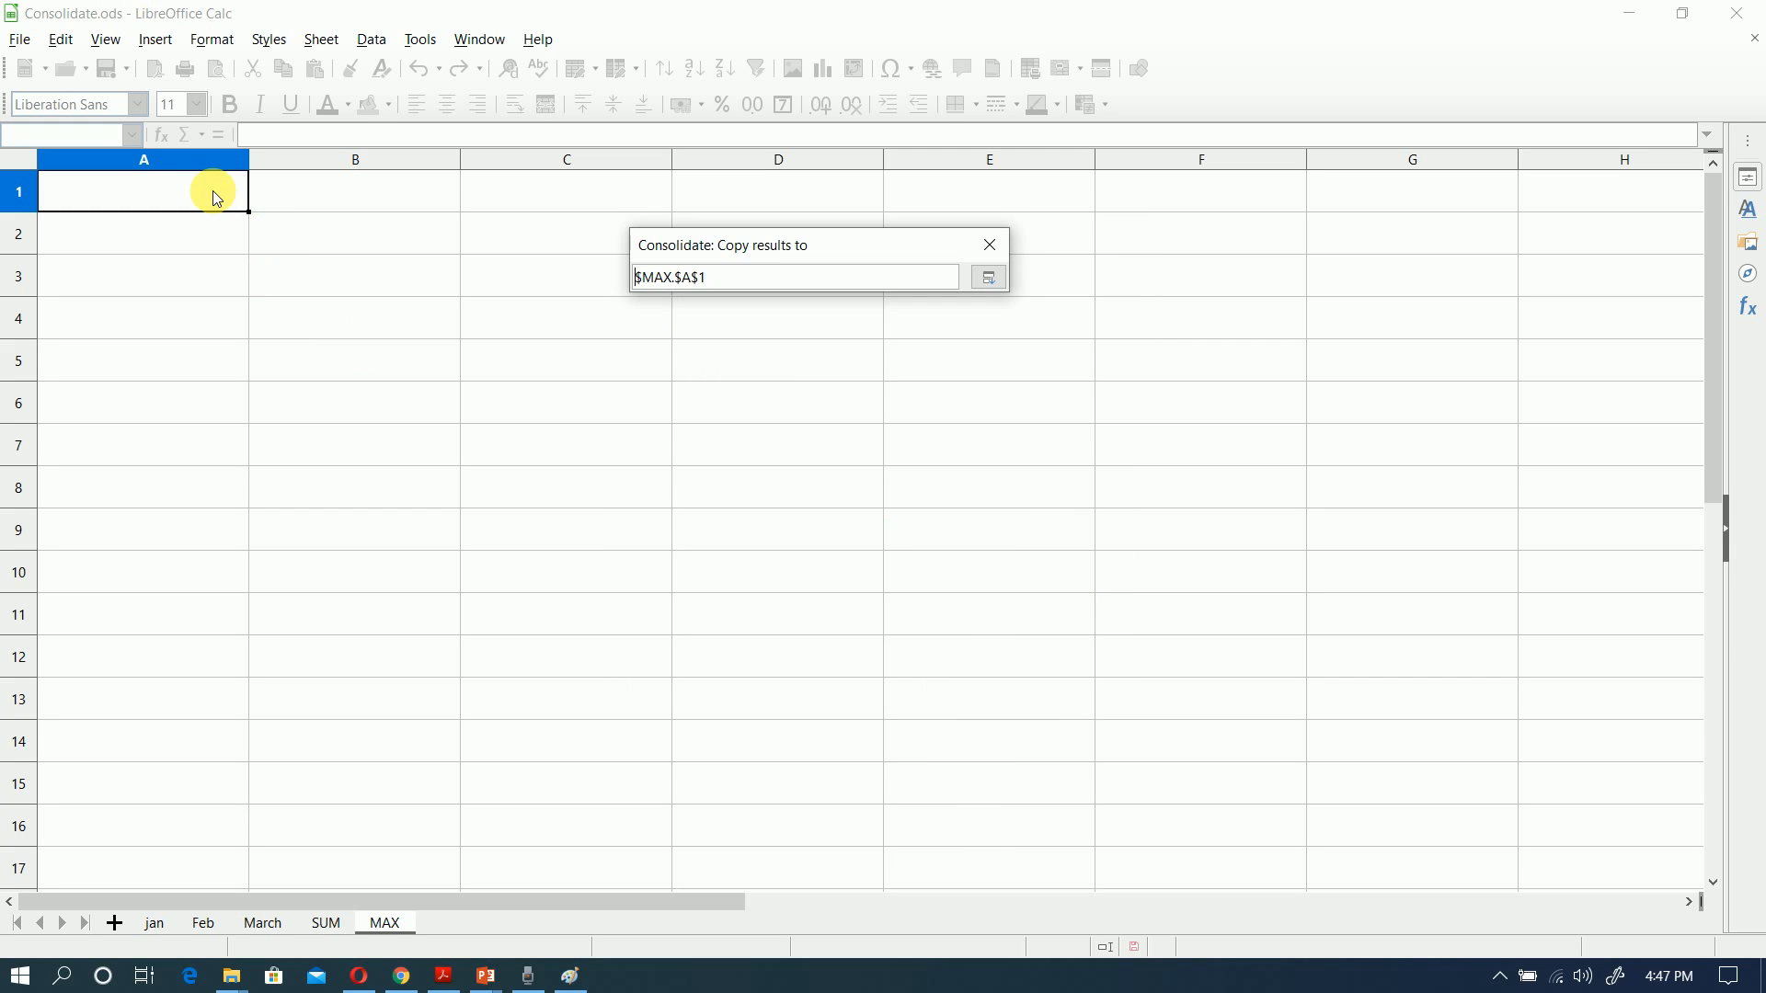
left_click(988, 279)
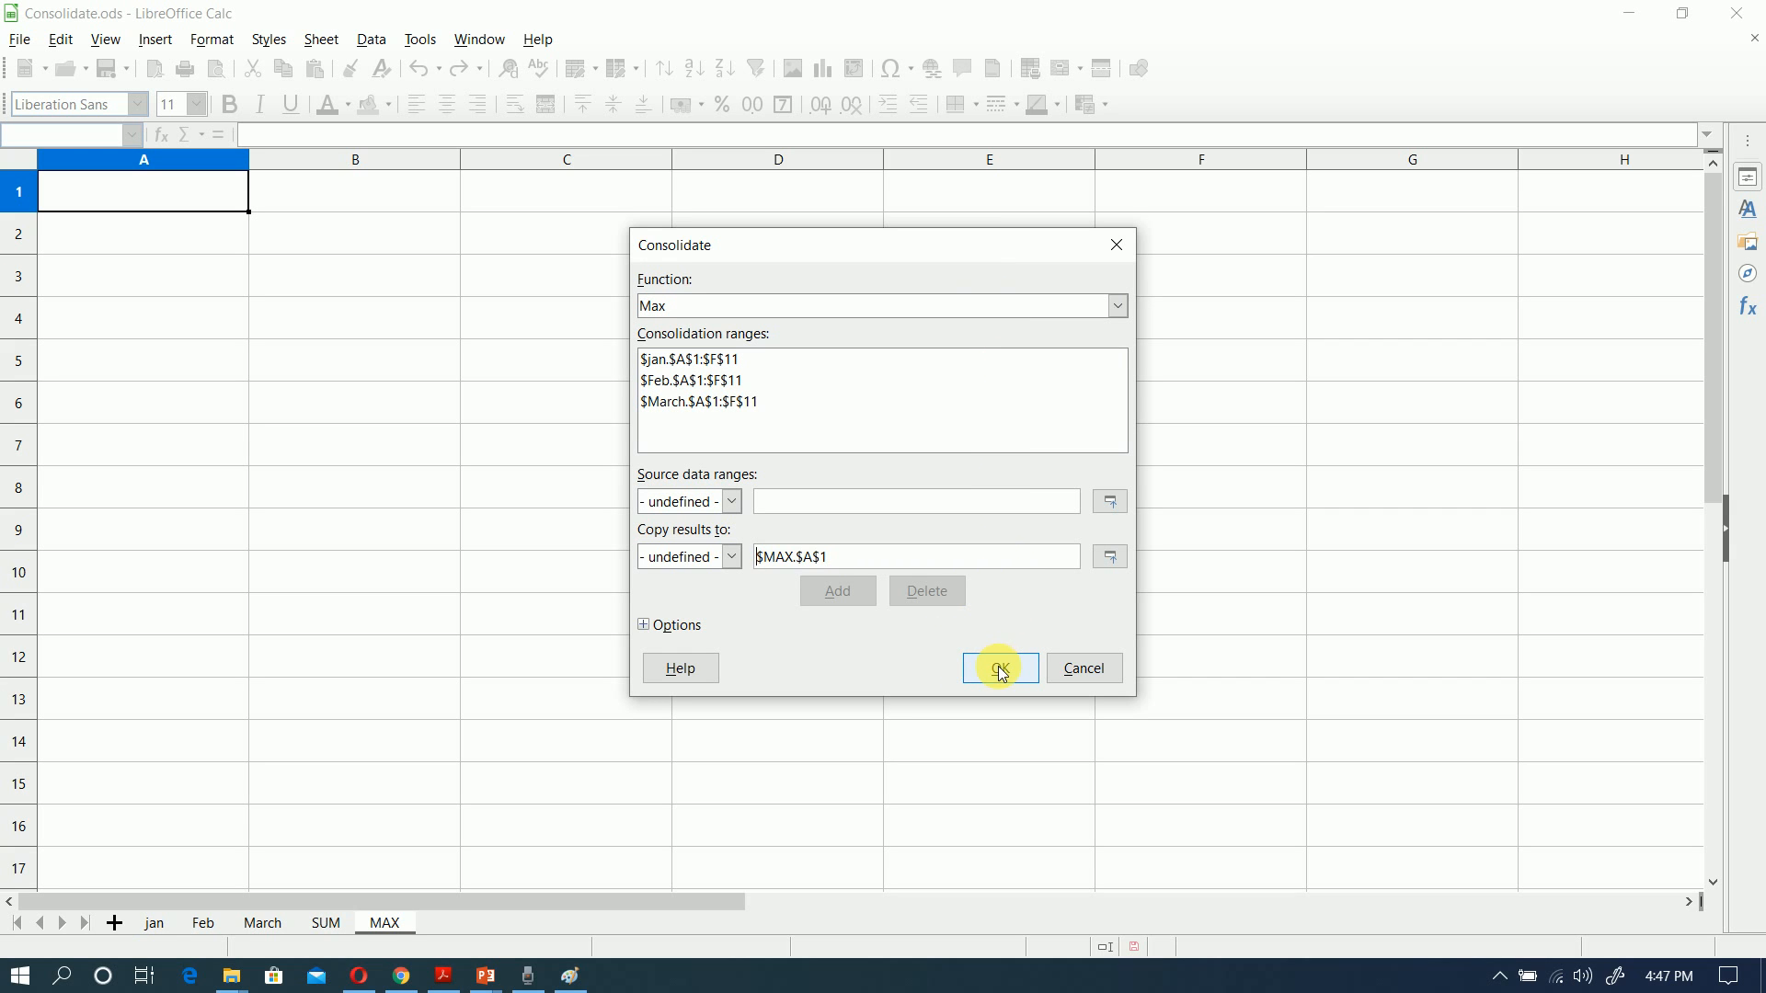
left_click(644, 627)
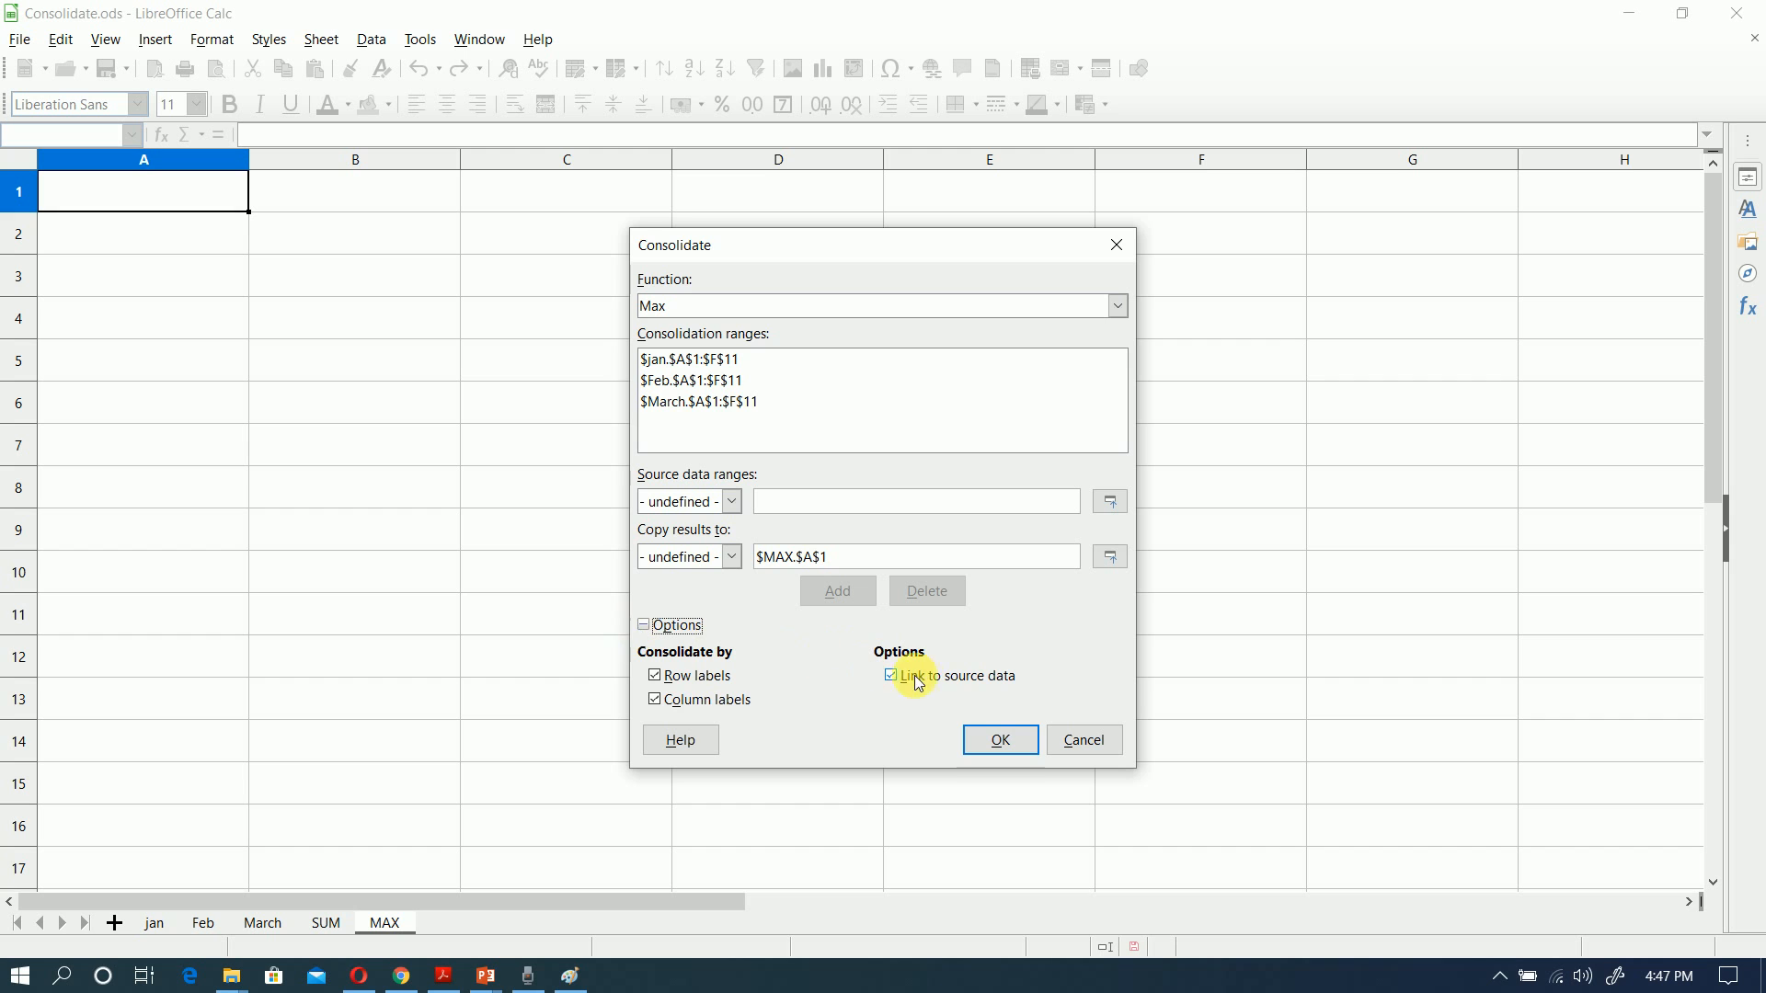
left_click(1012, 743)
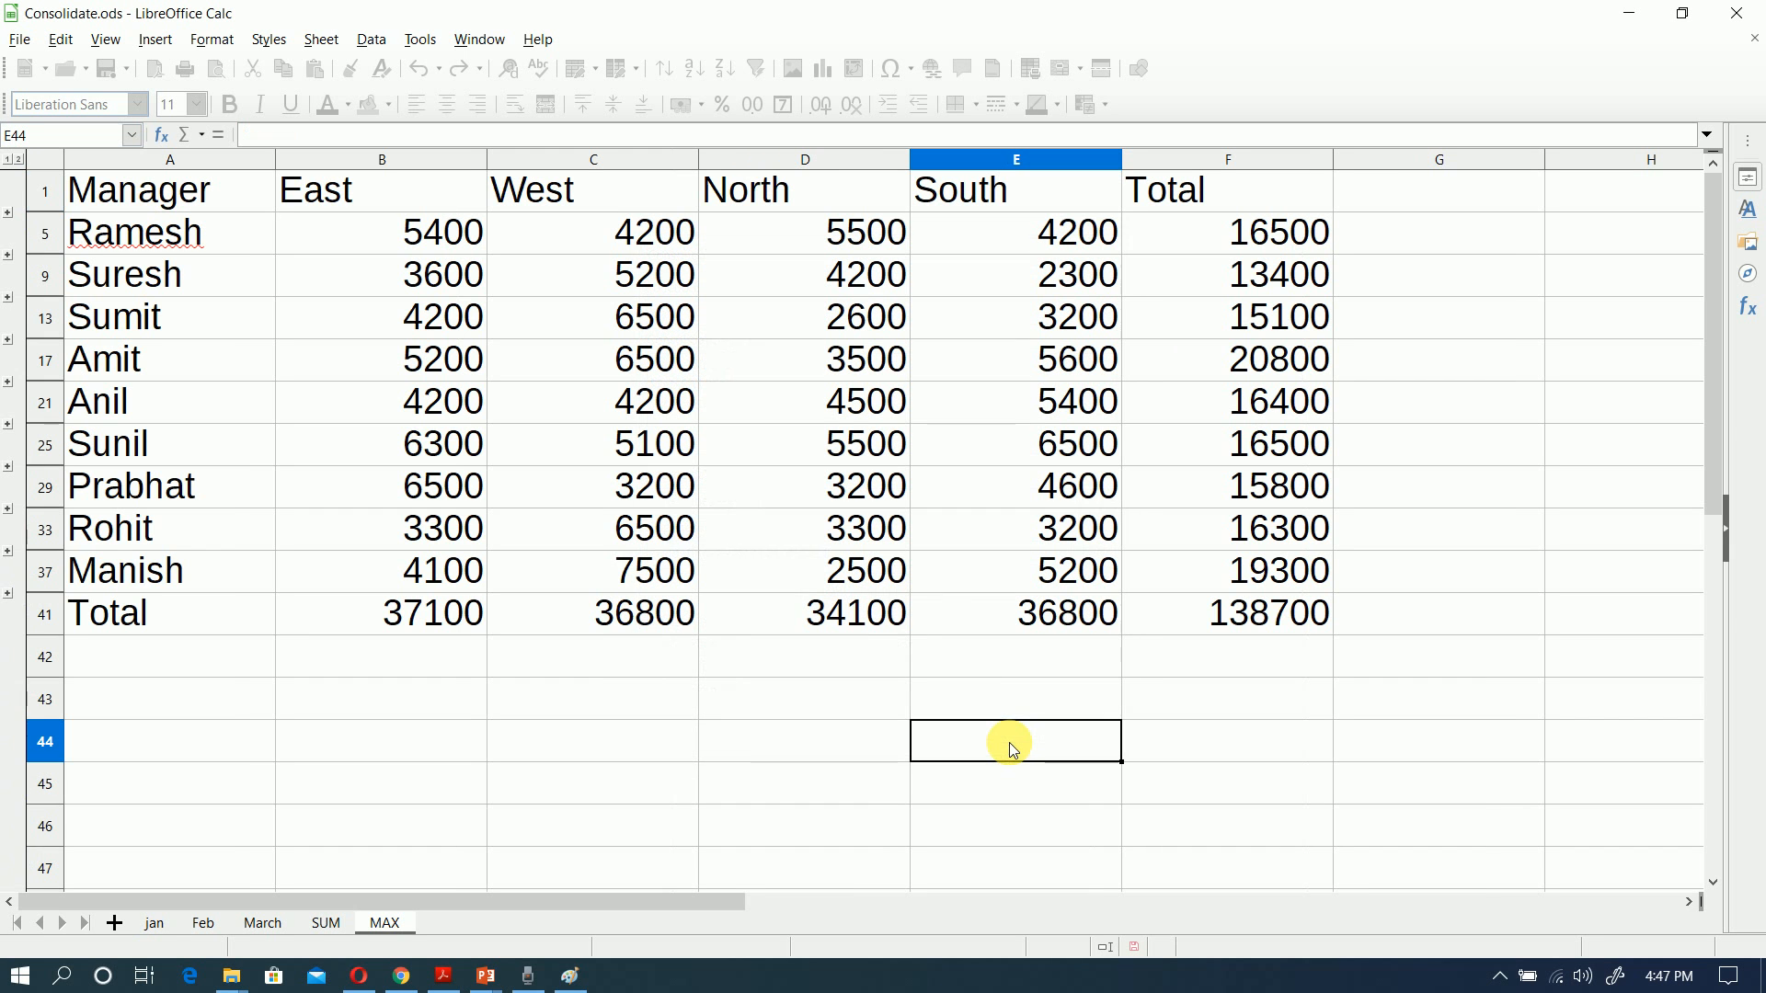
Step: Check the formulas behind the East, North and South values in row 5 of the MAX sheet
left_click(391, 234)
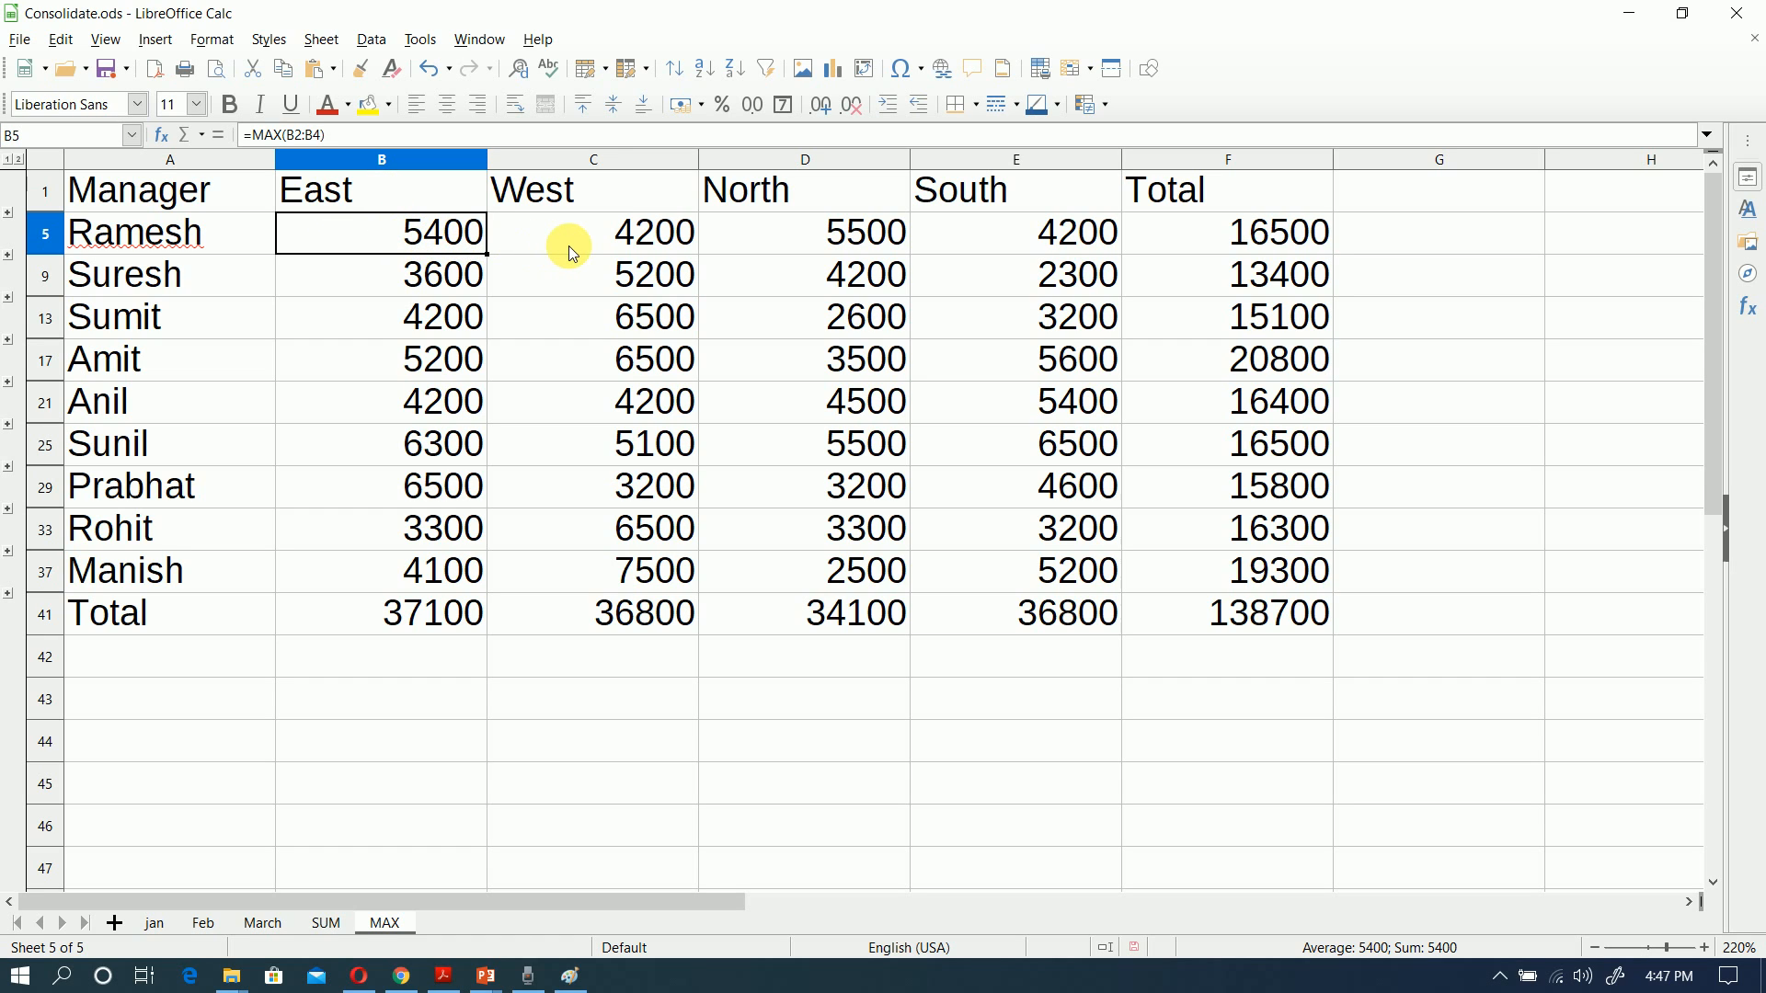
left_click(758, 230)
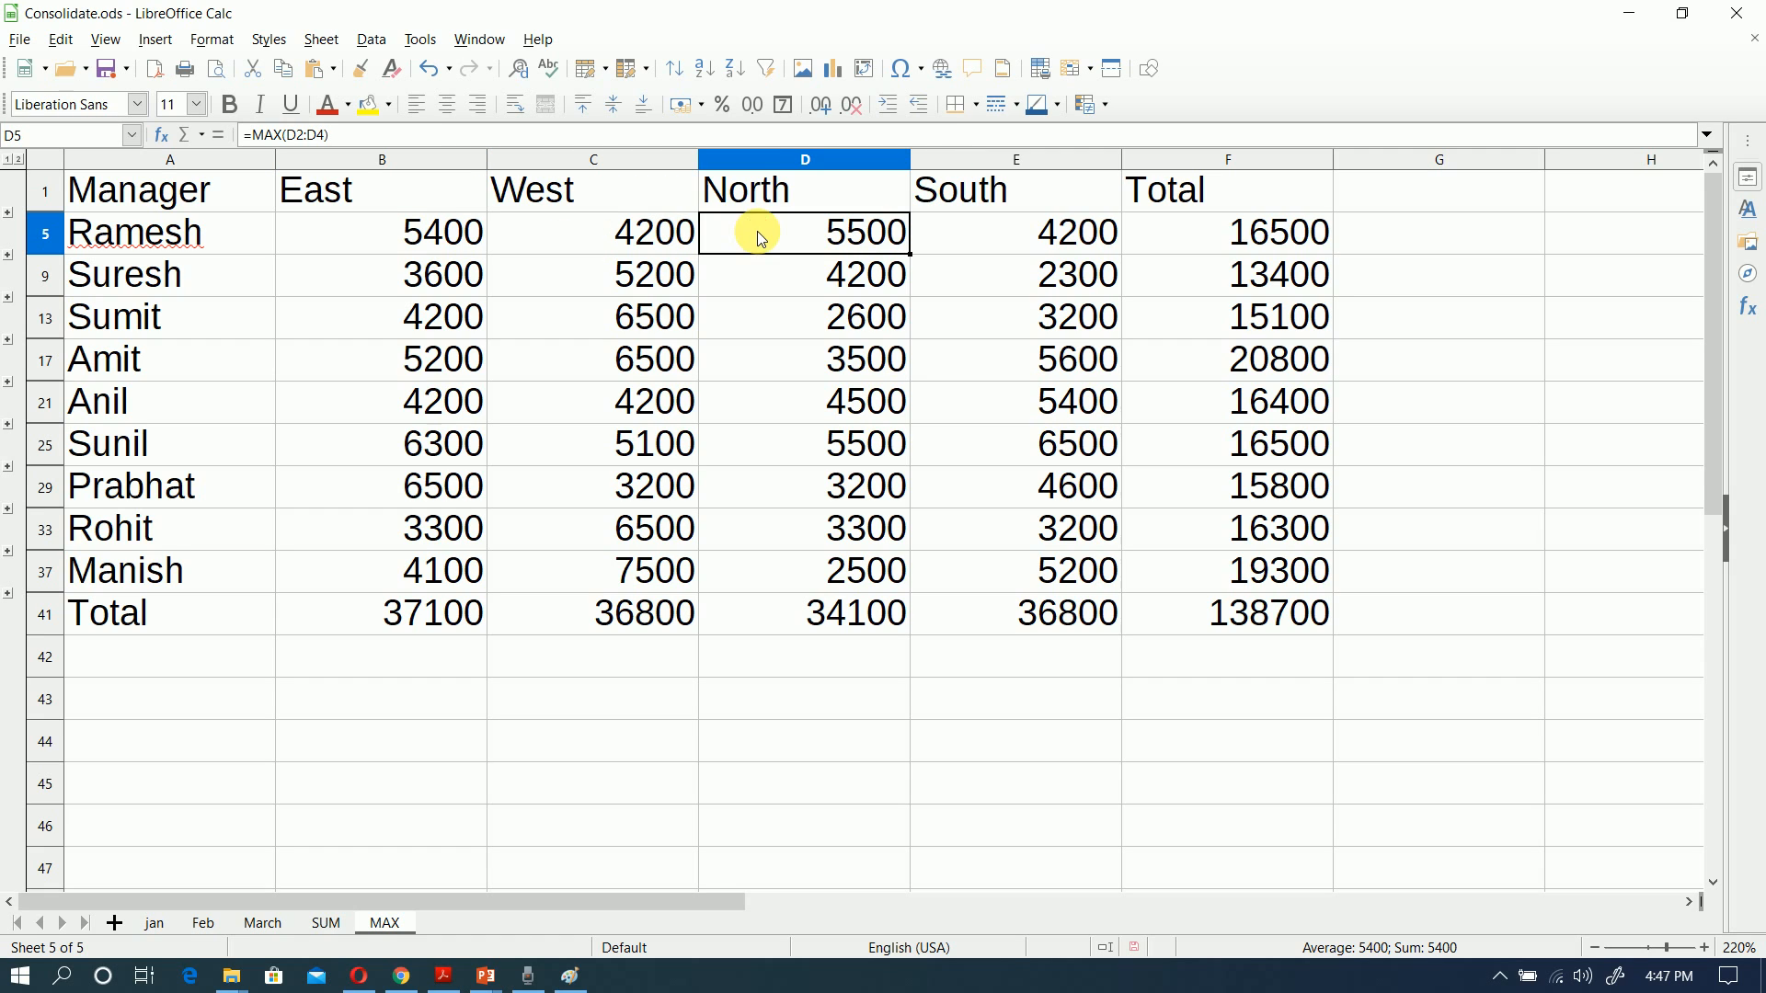
left_click(1056, 230)
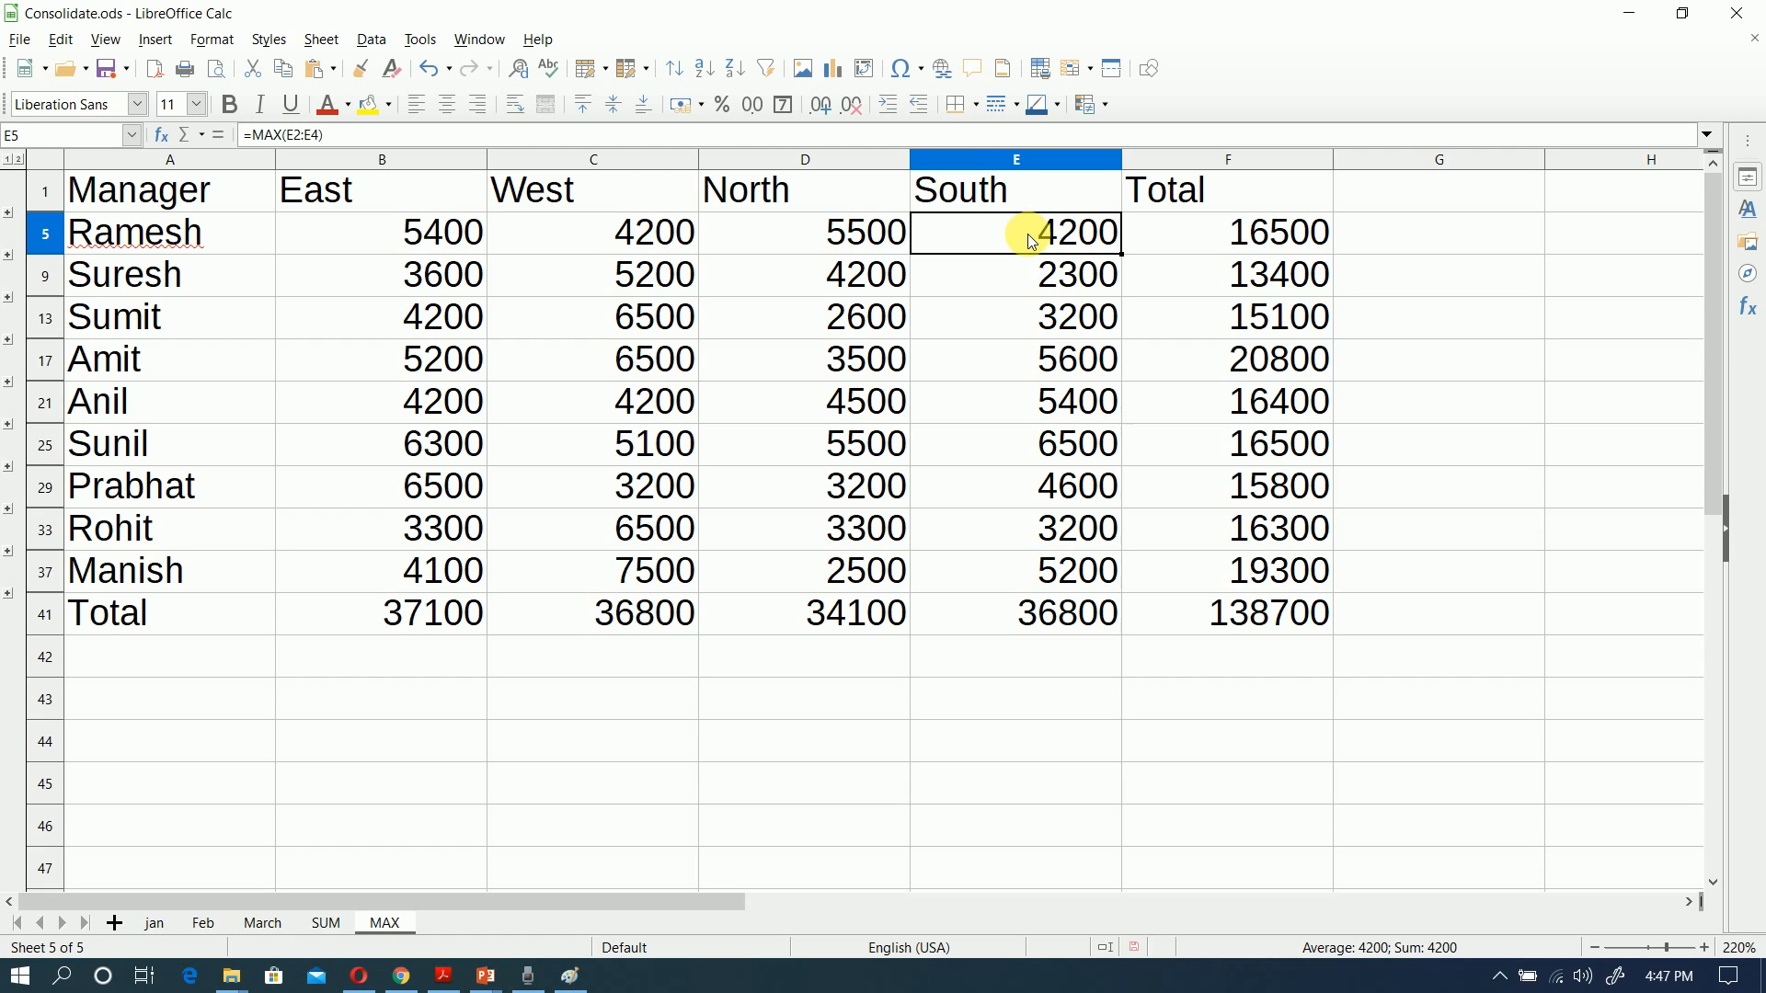
Step: Expand the first manager's monthly rows, compare them with the regional maximums in row 5, and collapse the group again
left_click(9, 214)
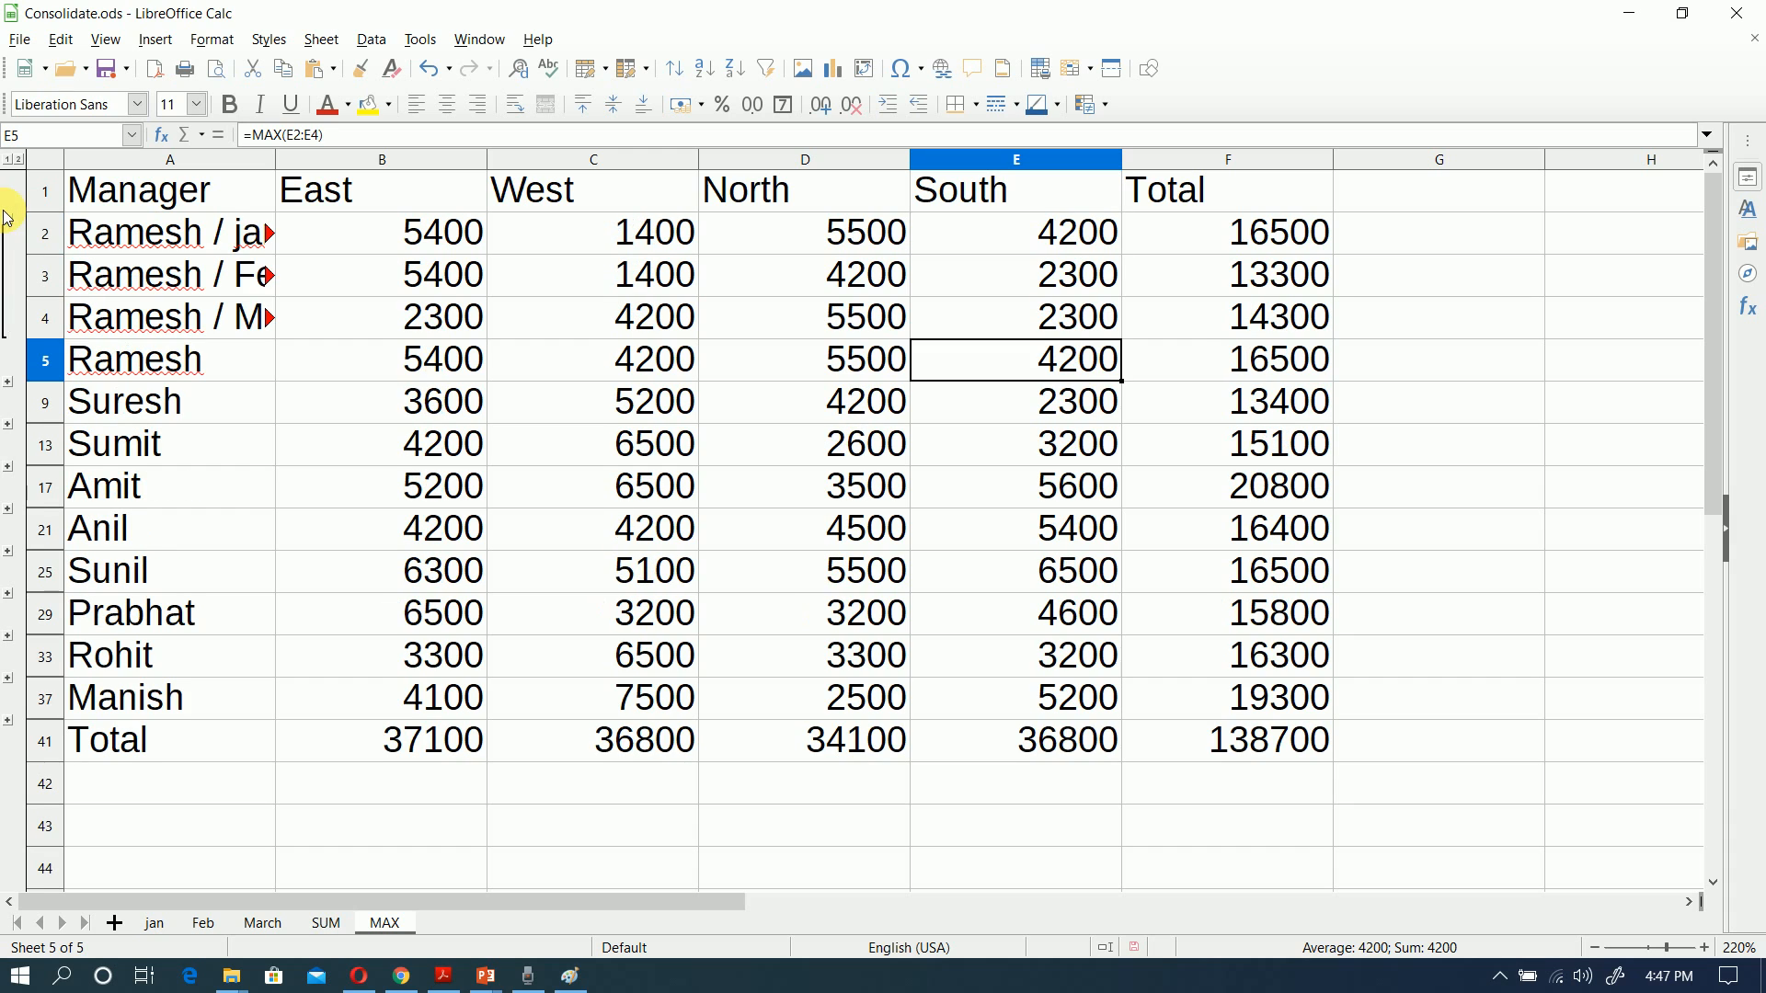
left_click(431, 370)
left_click(625, 374)
left_click(842, 361)
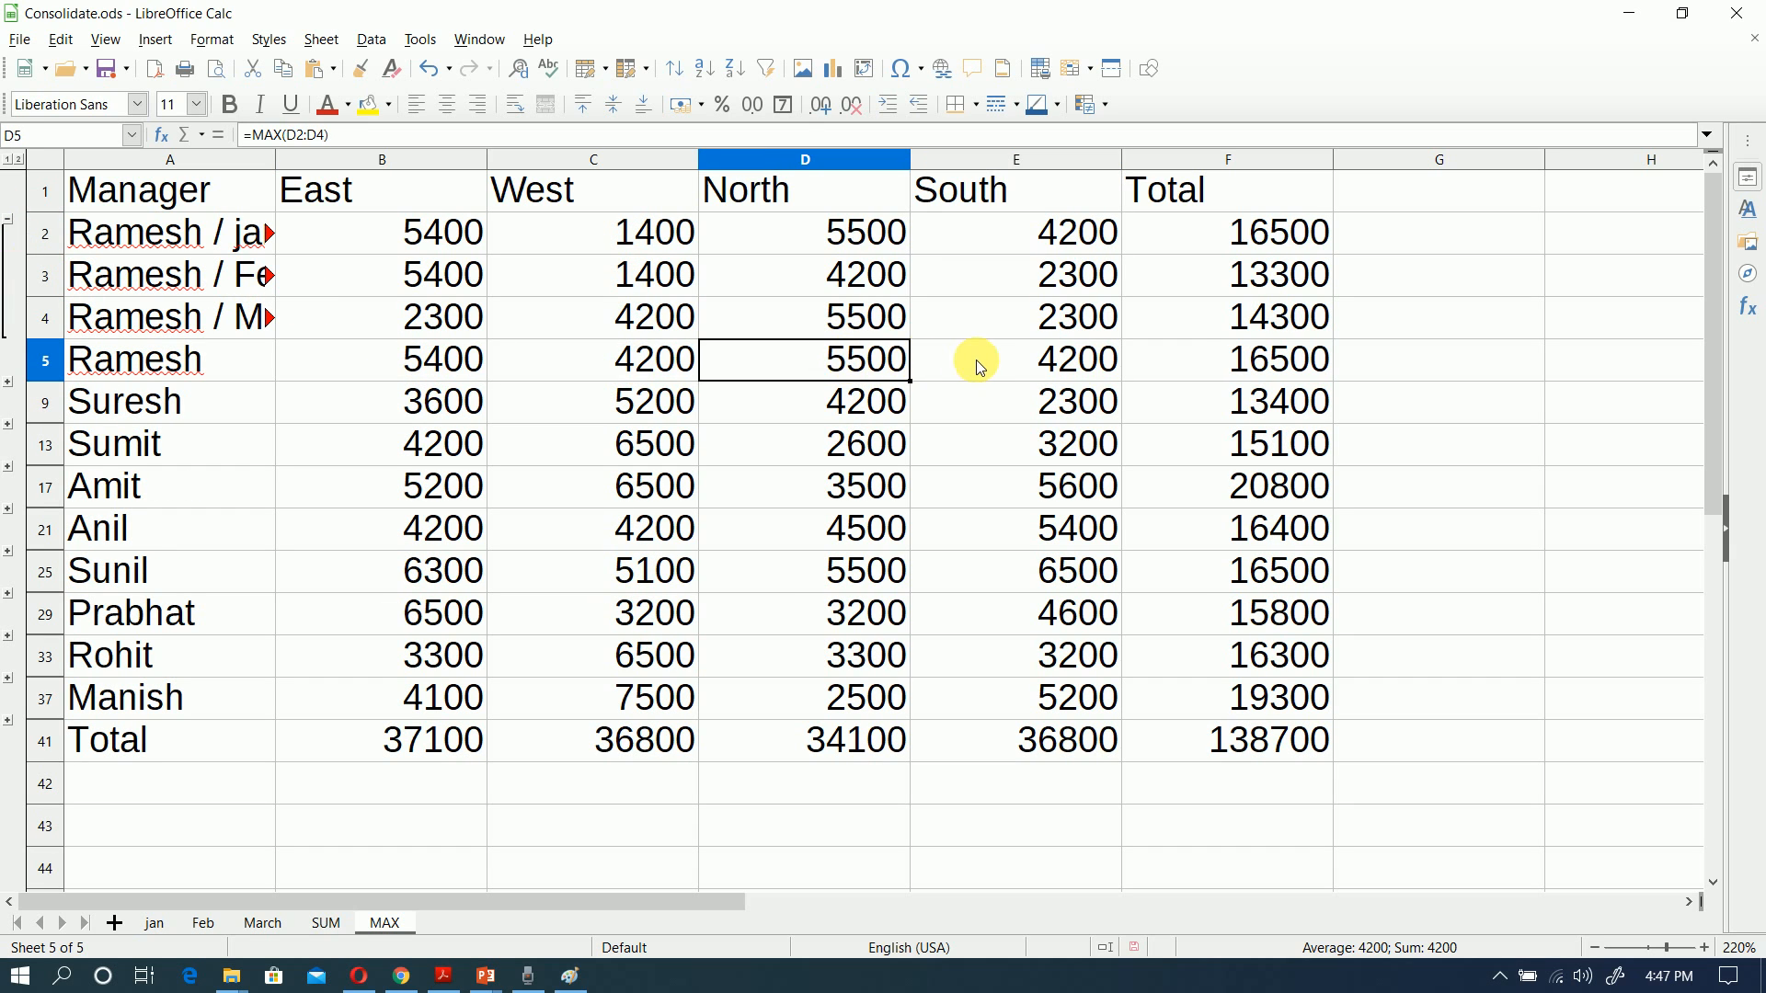
left_click(939, 358)
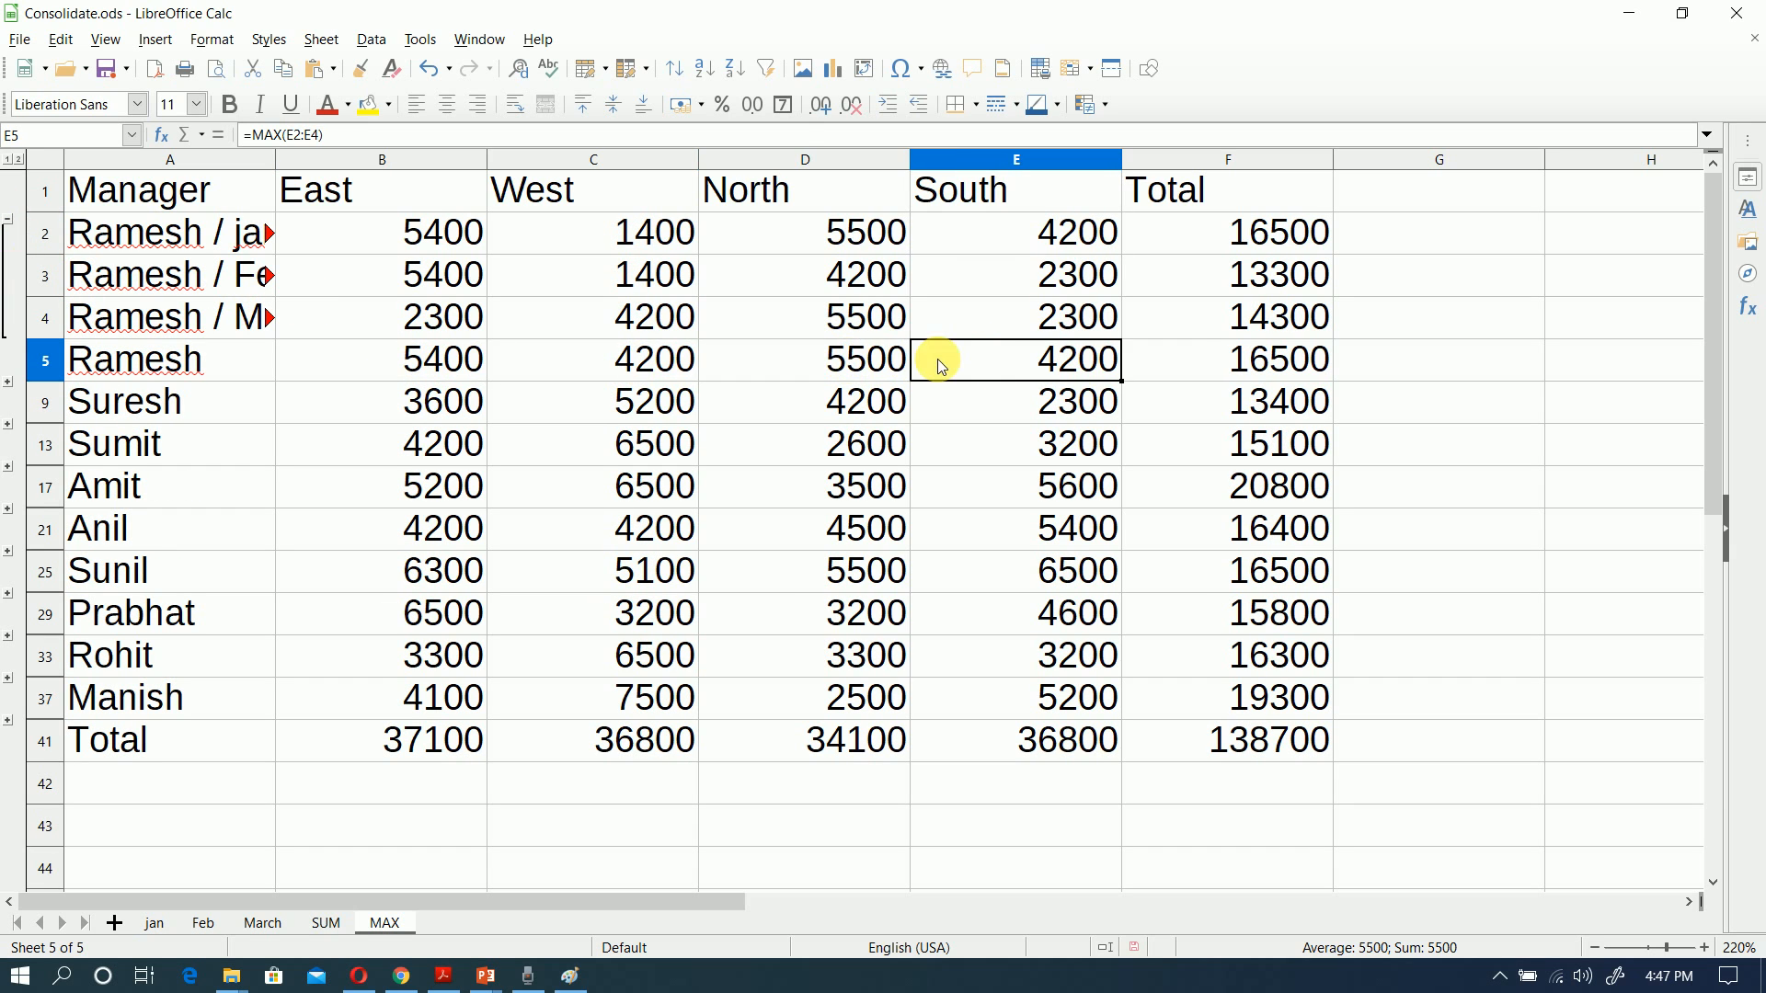
left_click(8, 218)
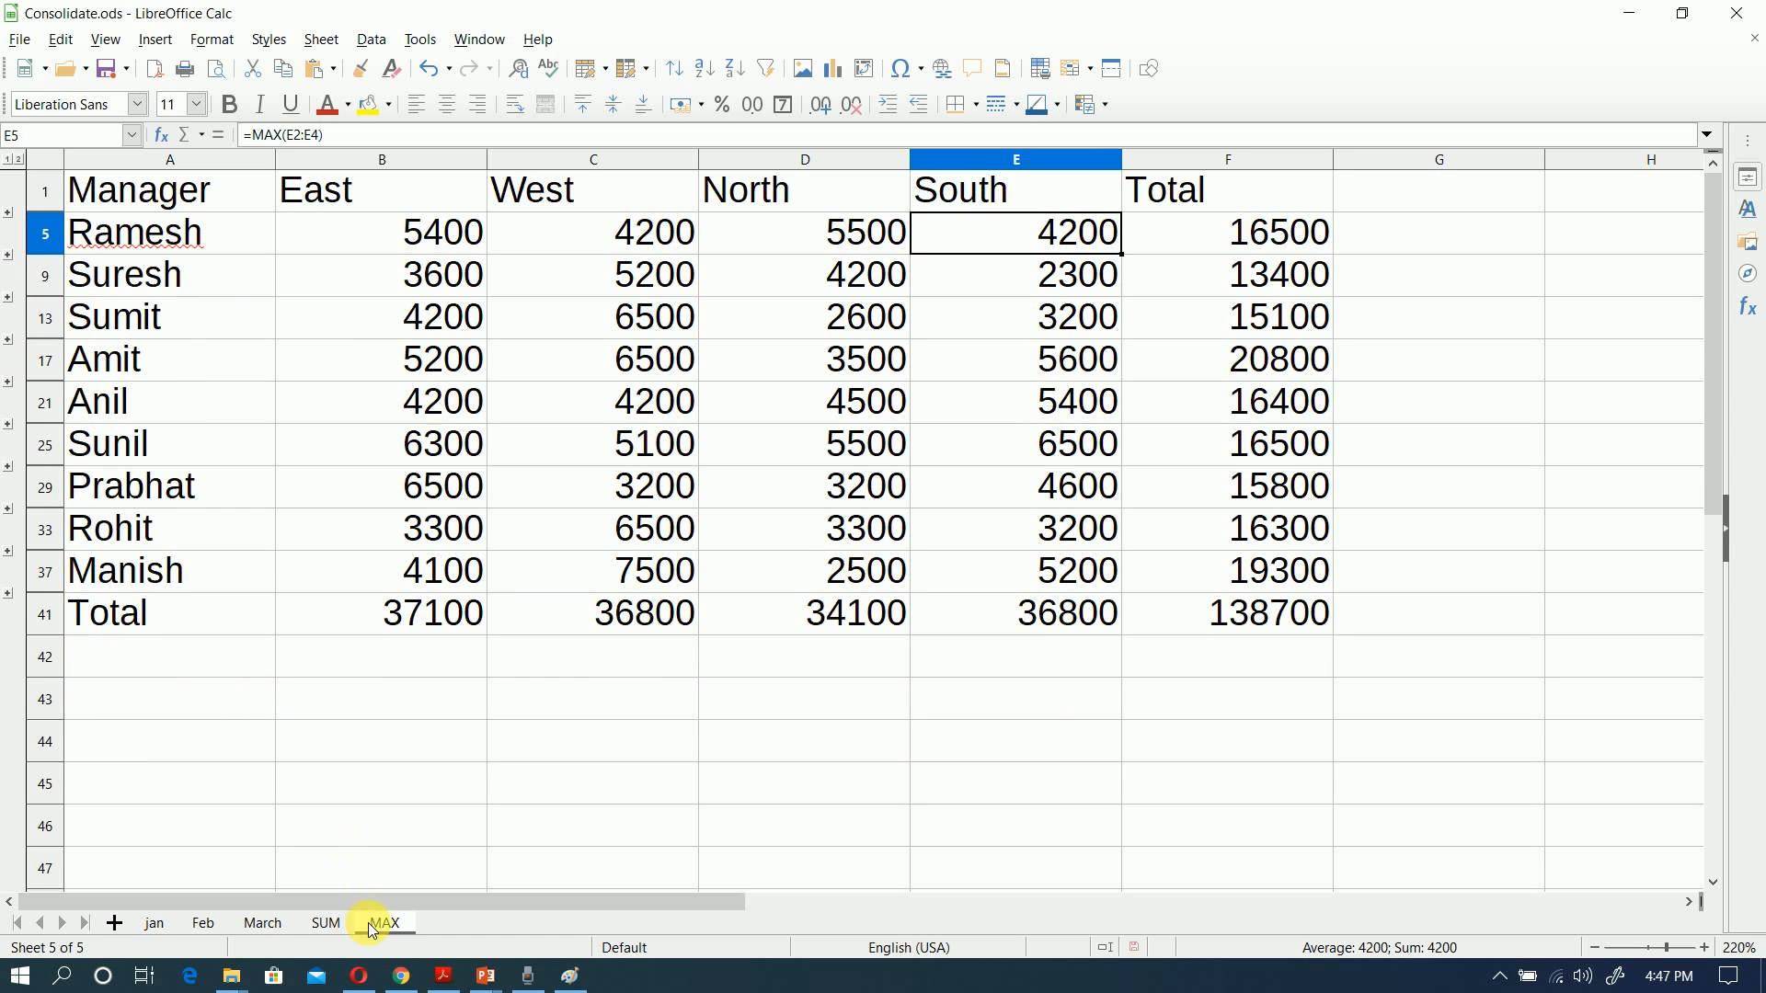
Step: Add a new sheet after MAX and name it AVERAGE
left_click(113, 925)
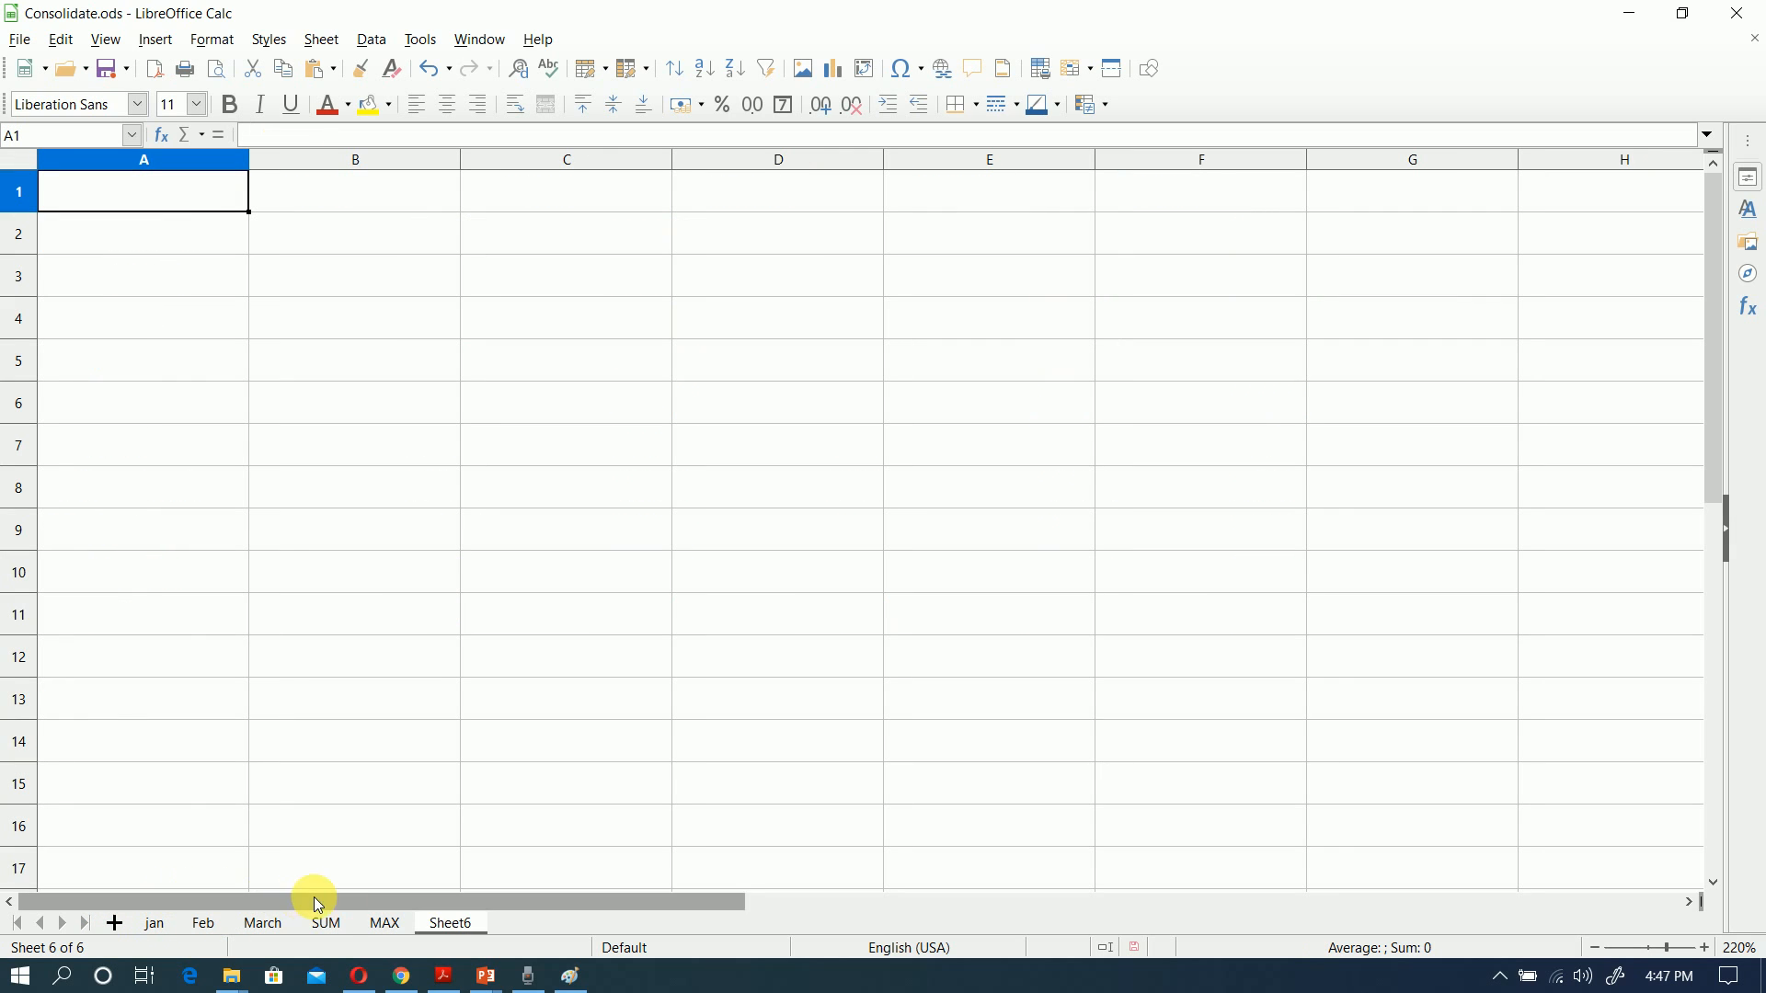
double_click(465, 924)
type("A")
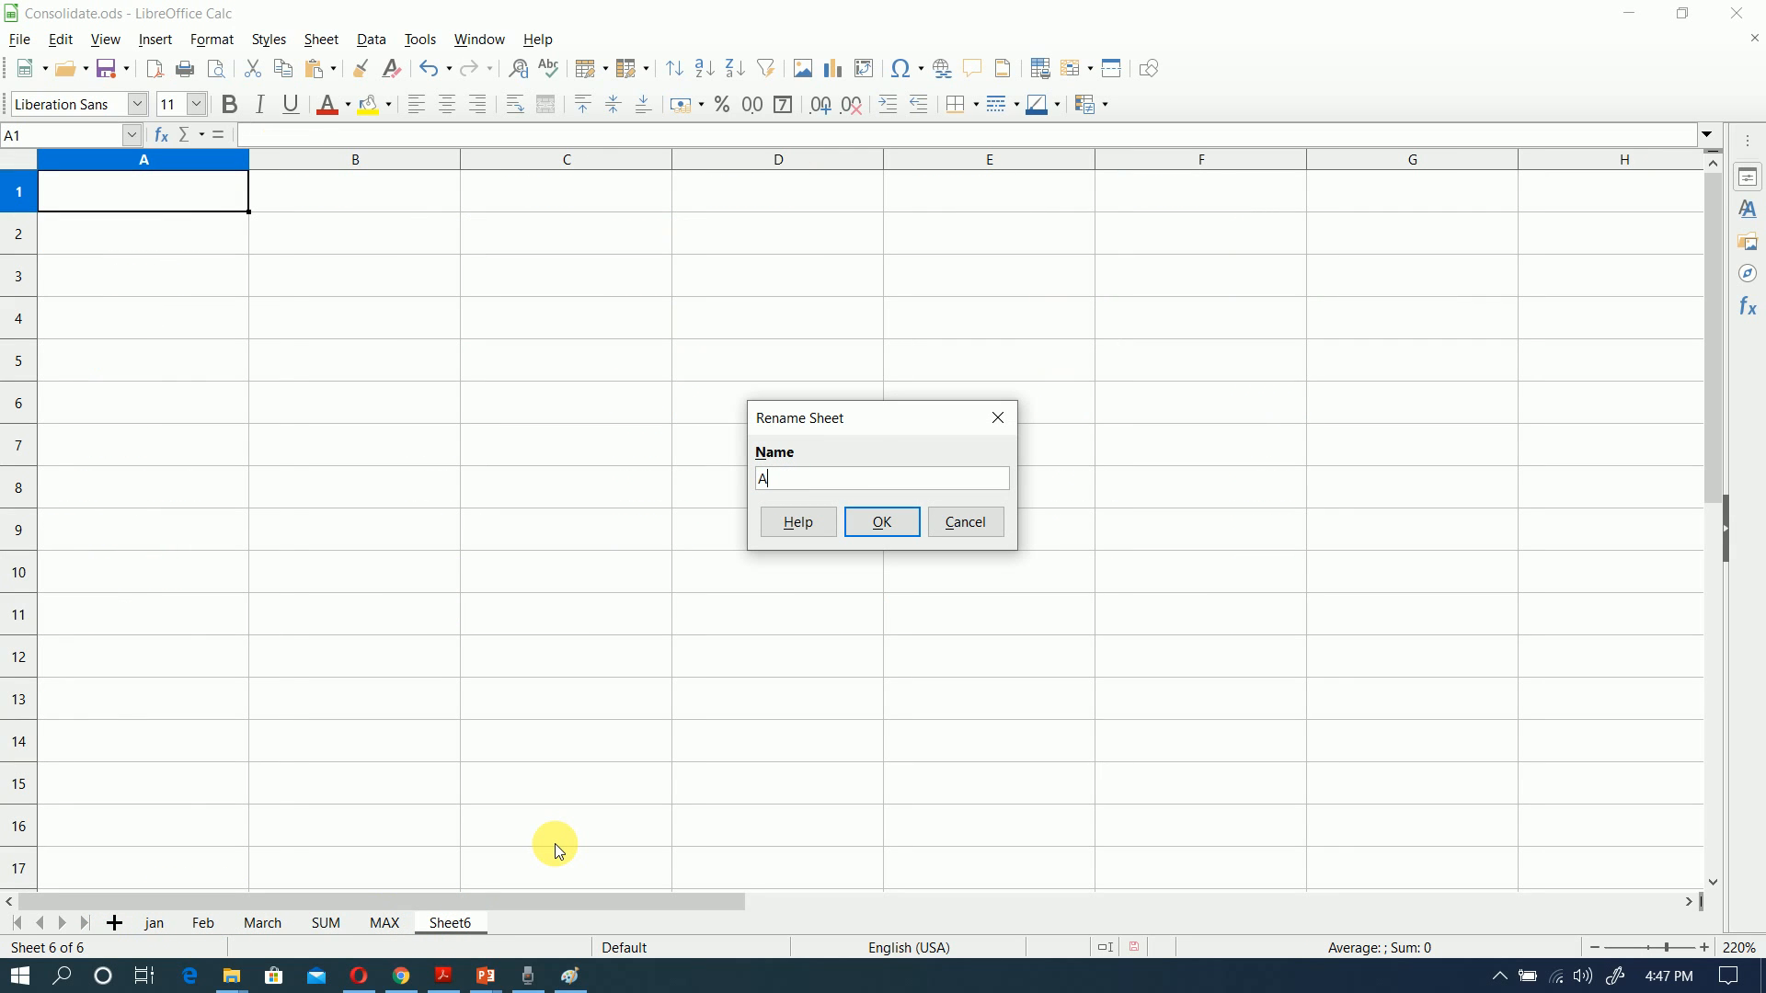
type("VERAGE")
left_click(901, 524)
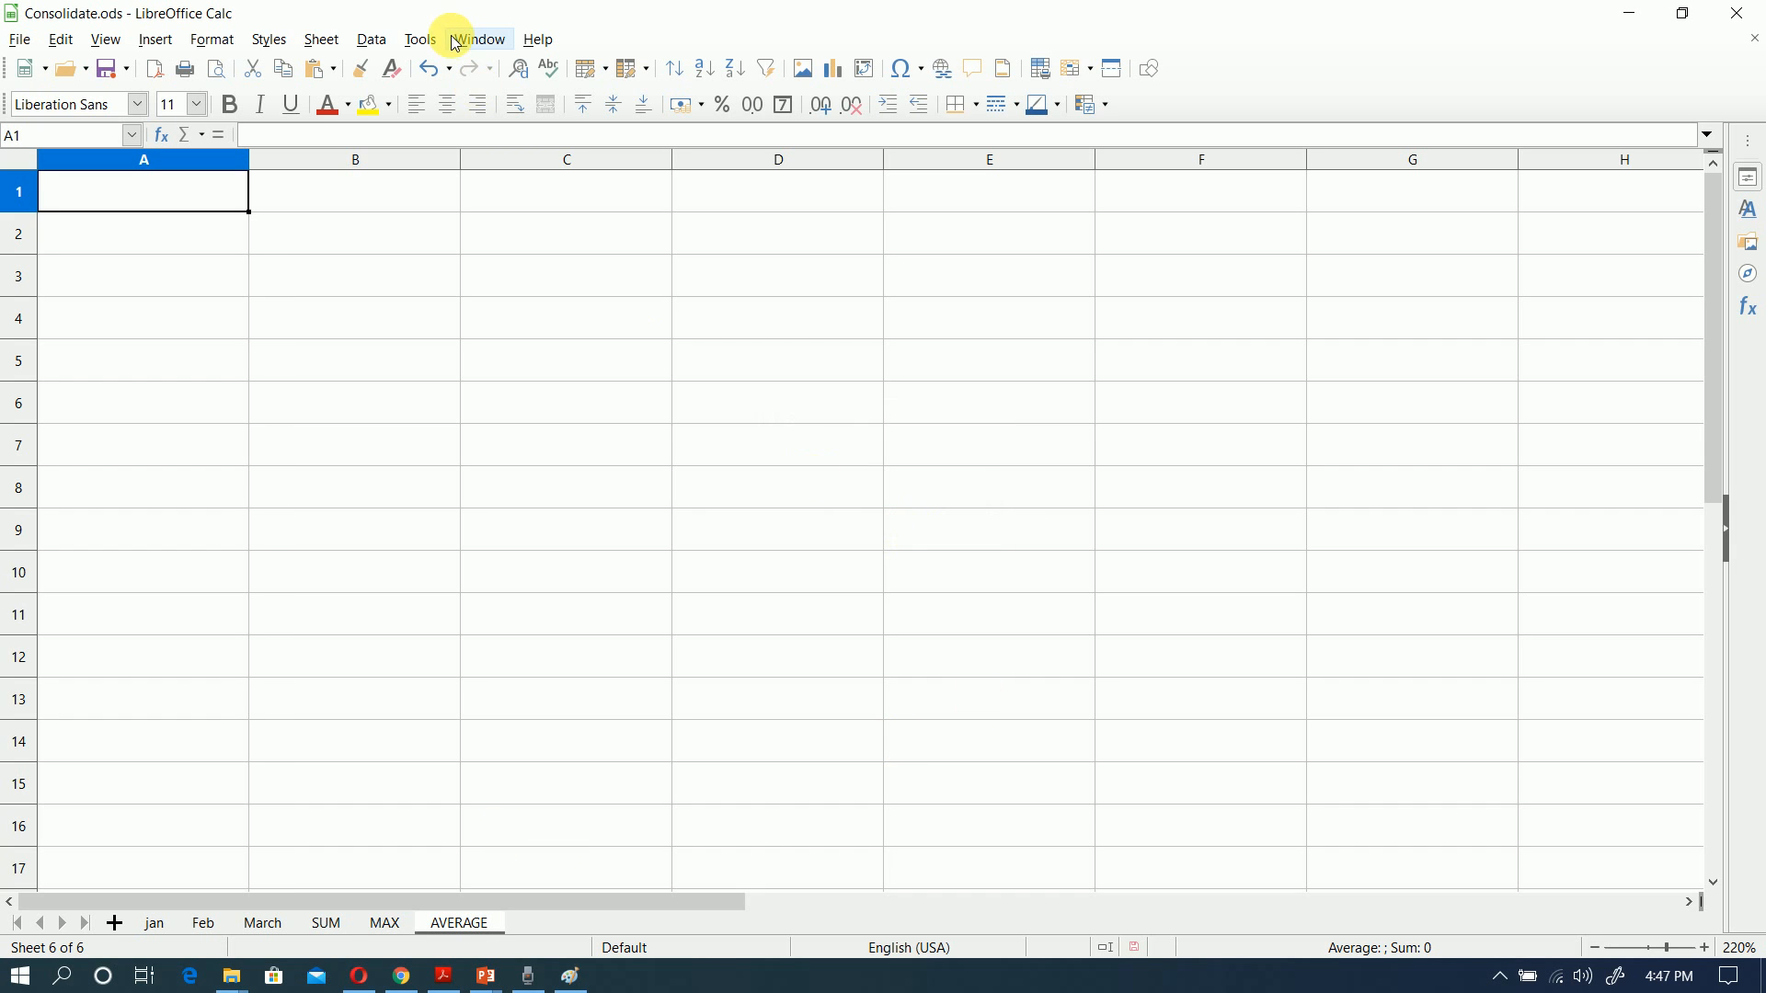
Step: Start a new consolidation on the AVERAGE sheet with the Average function
left_click(373, 39)
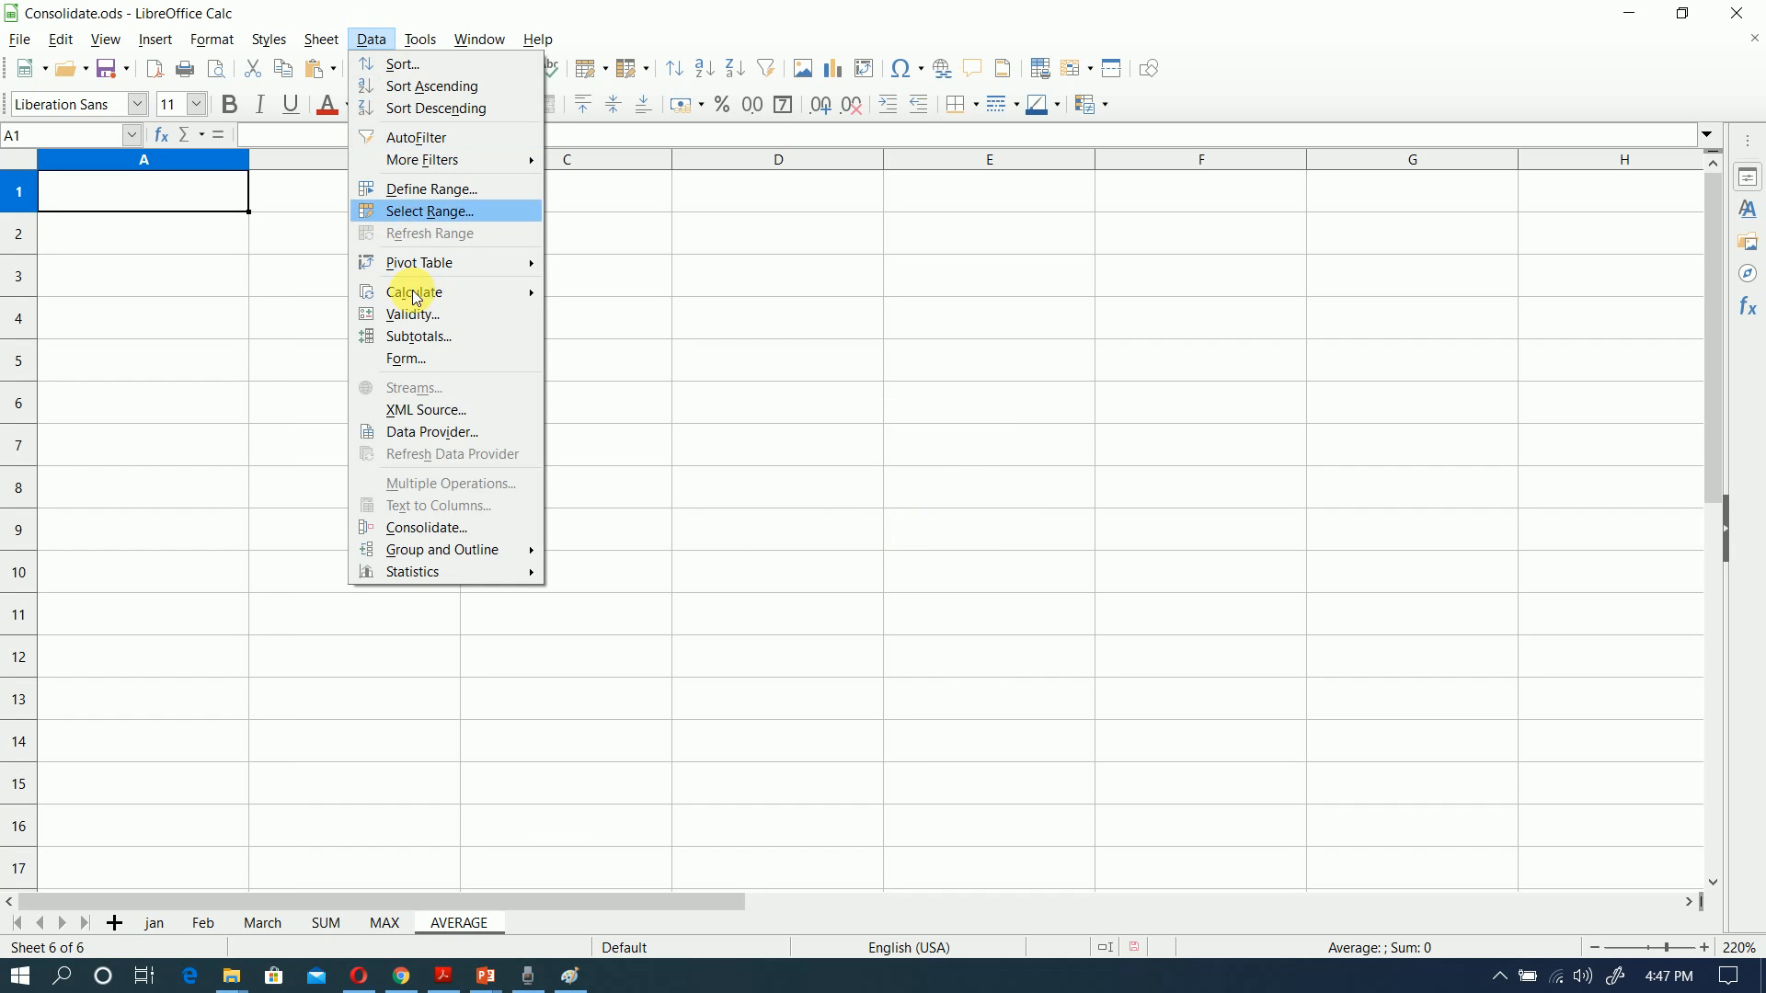
left_click(474, 528)
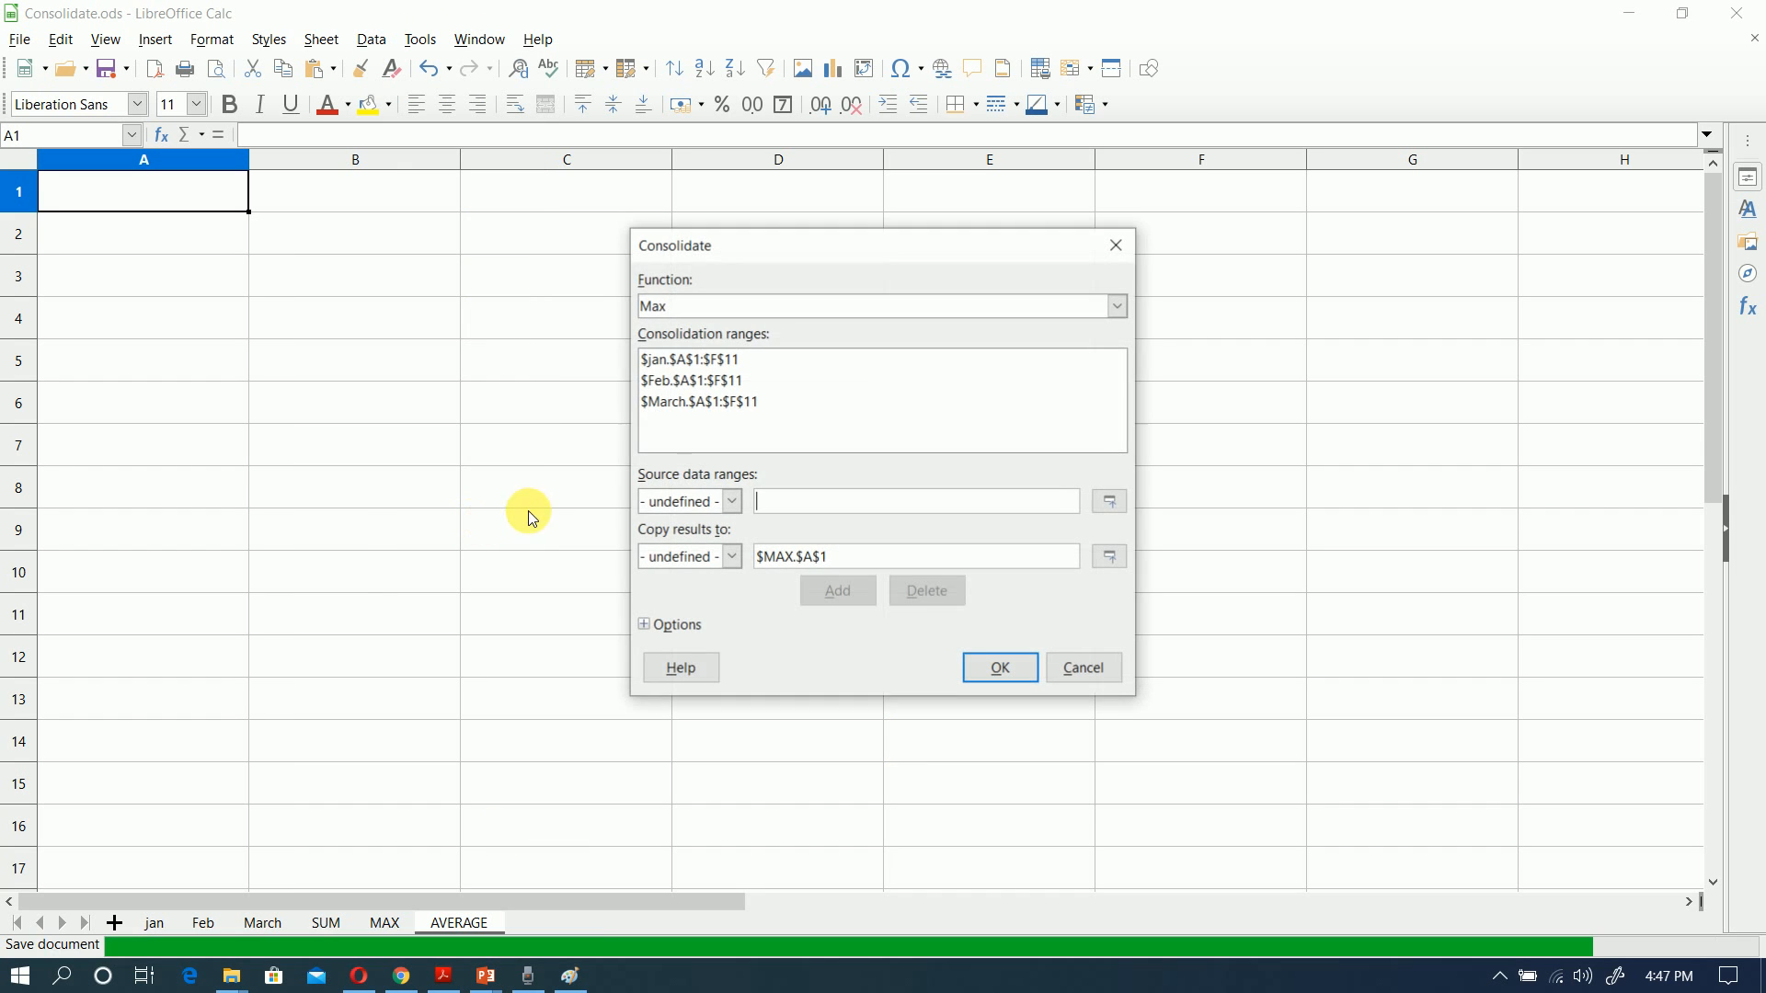
left_click(821, 315)
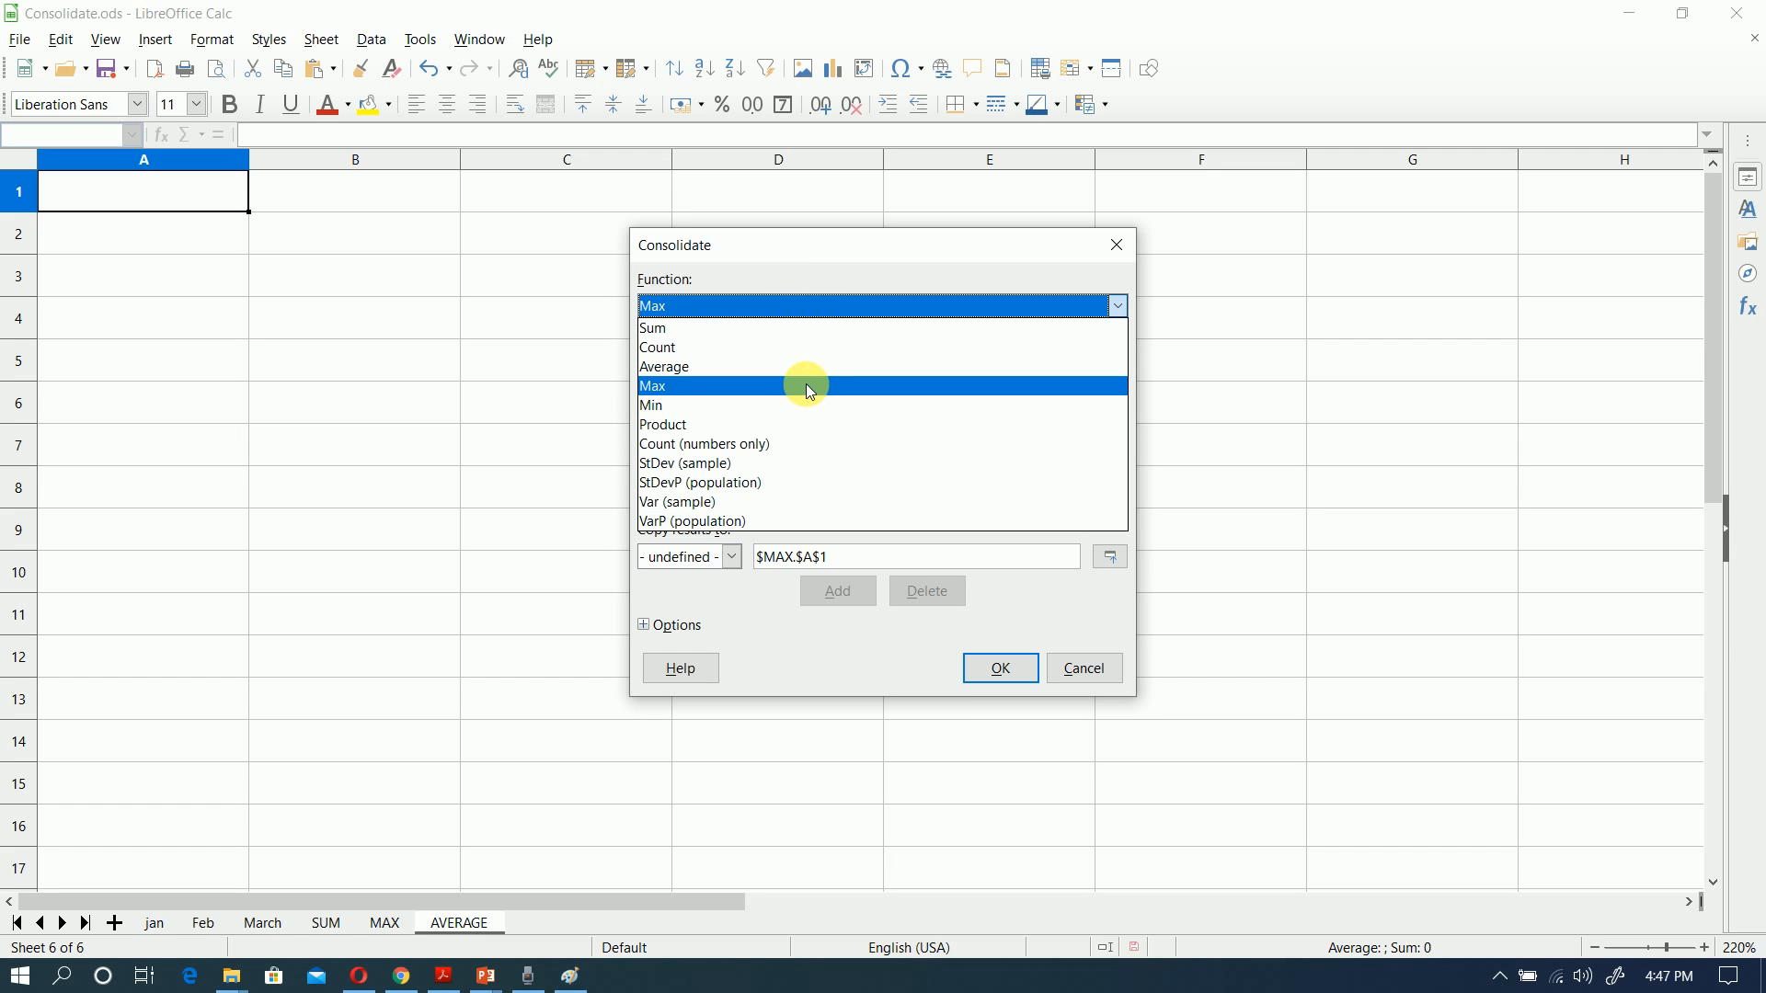
left_click(805, 370)
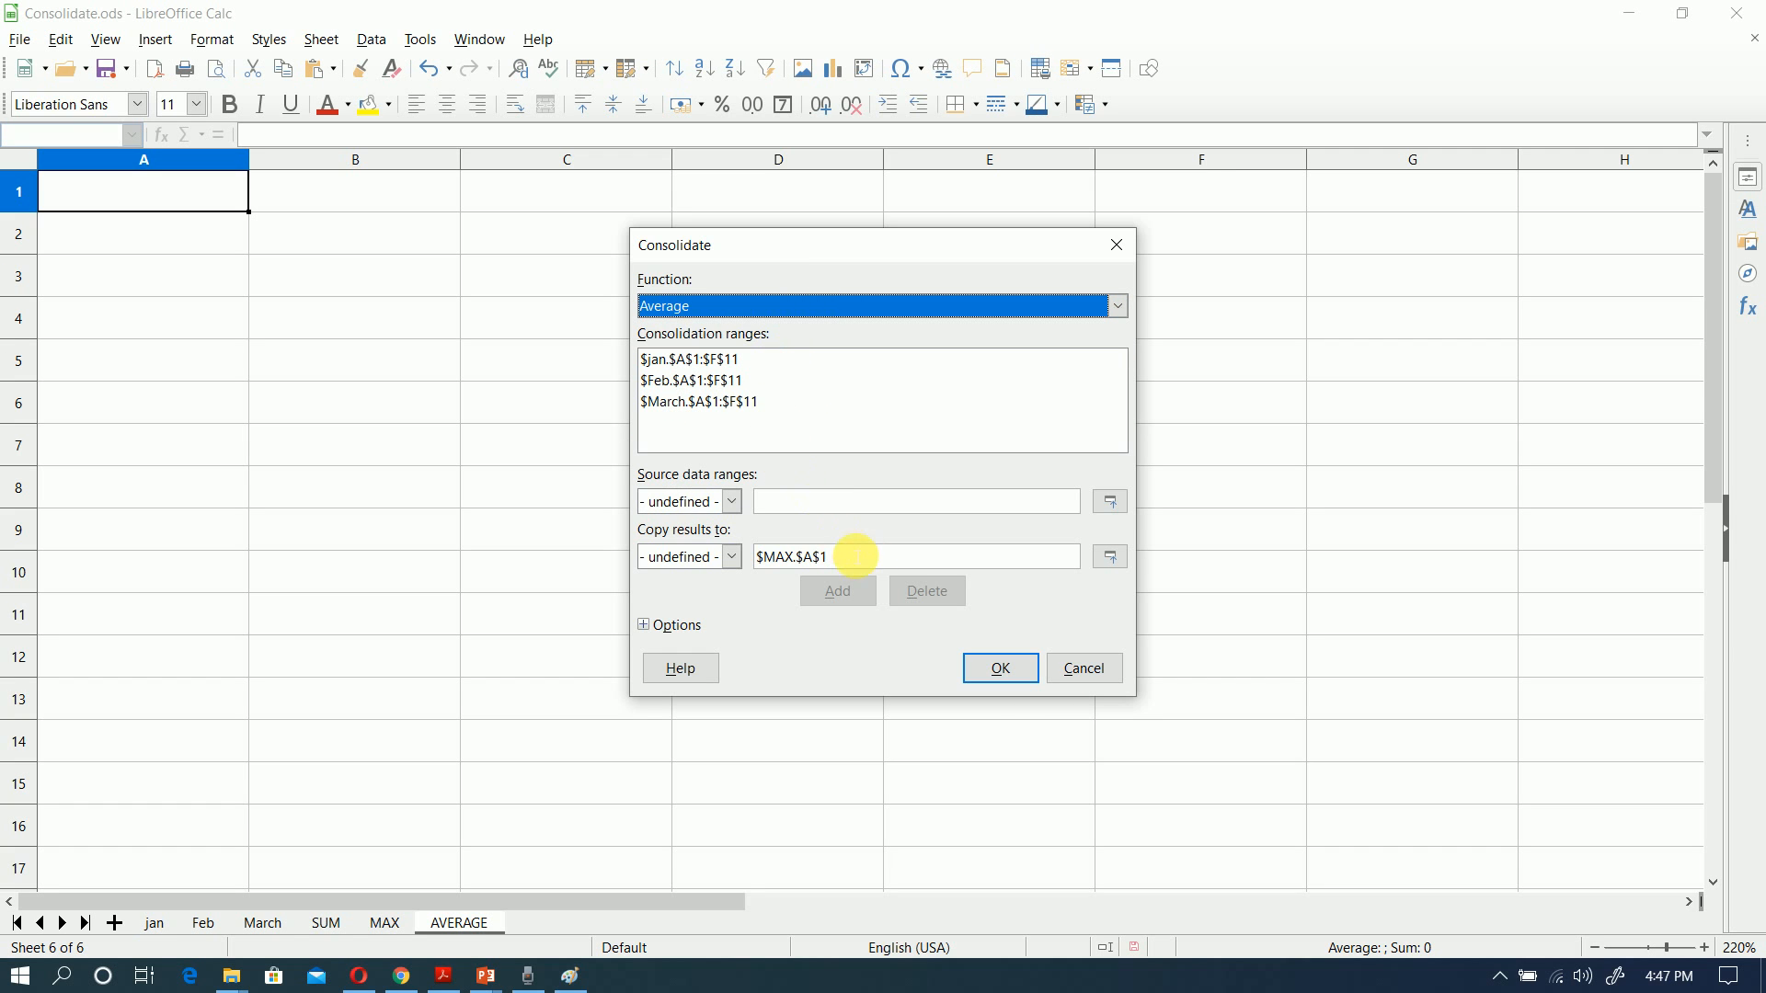
Step: Set cell A1 of the AVERAGE sheet as the destination and run the consolidation linked to the source data
left_click_drag(833, 556, 679, 560)
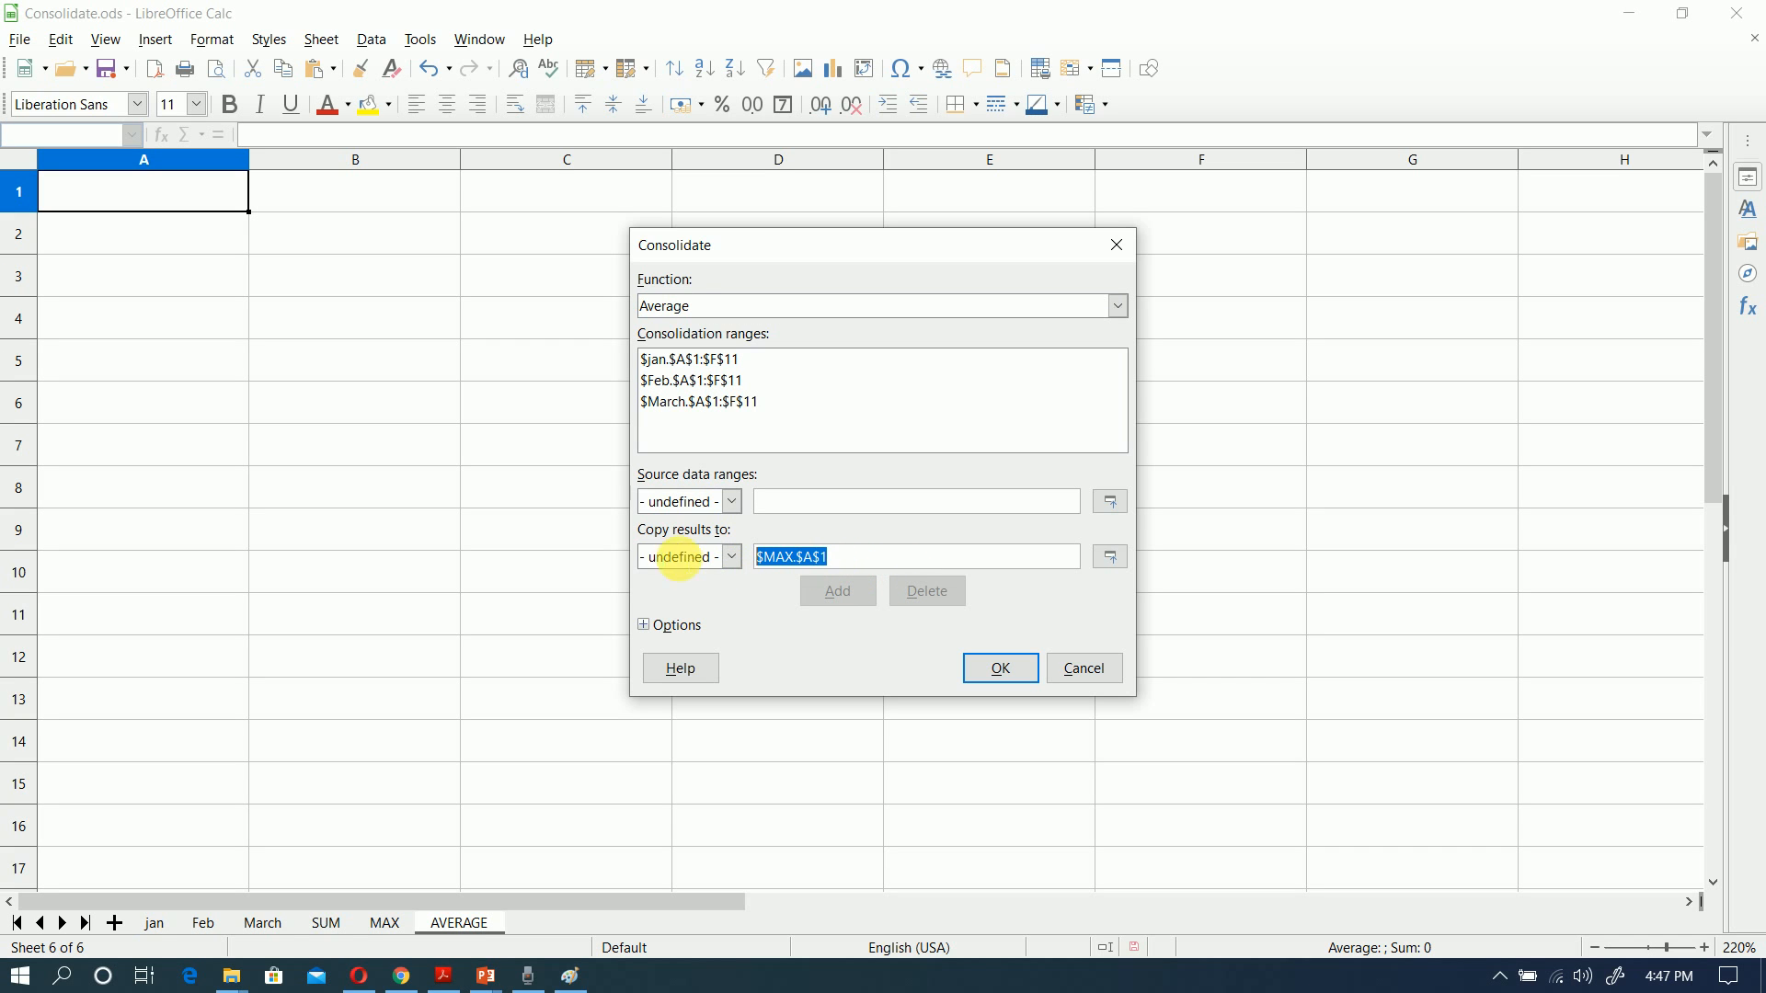
left_click(1108, 558)
left_click(144, 181)
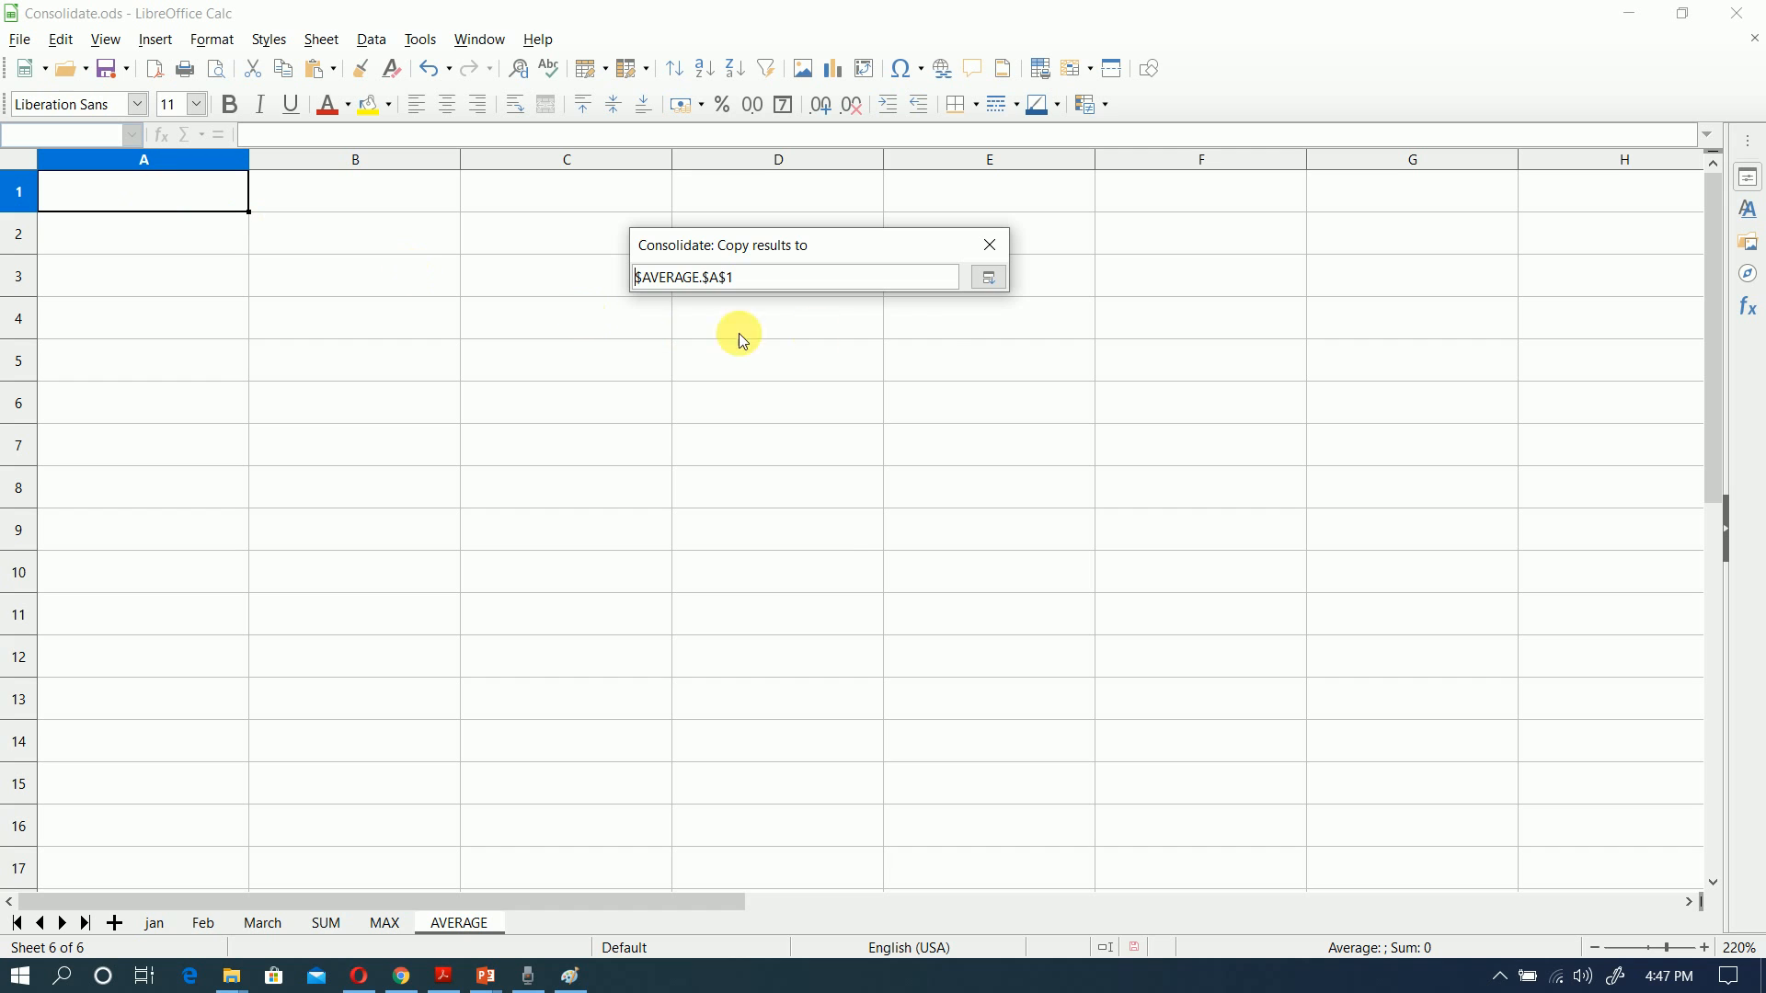
left_click(990, 278)
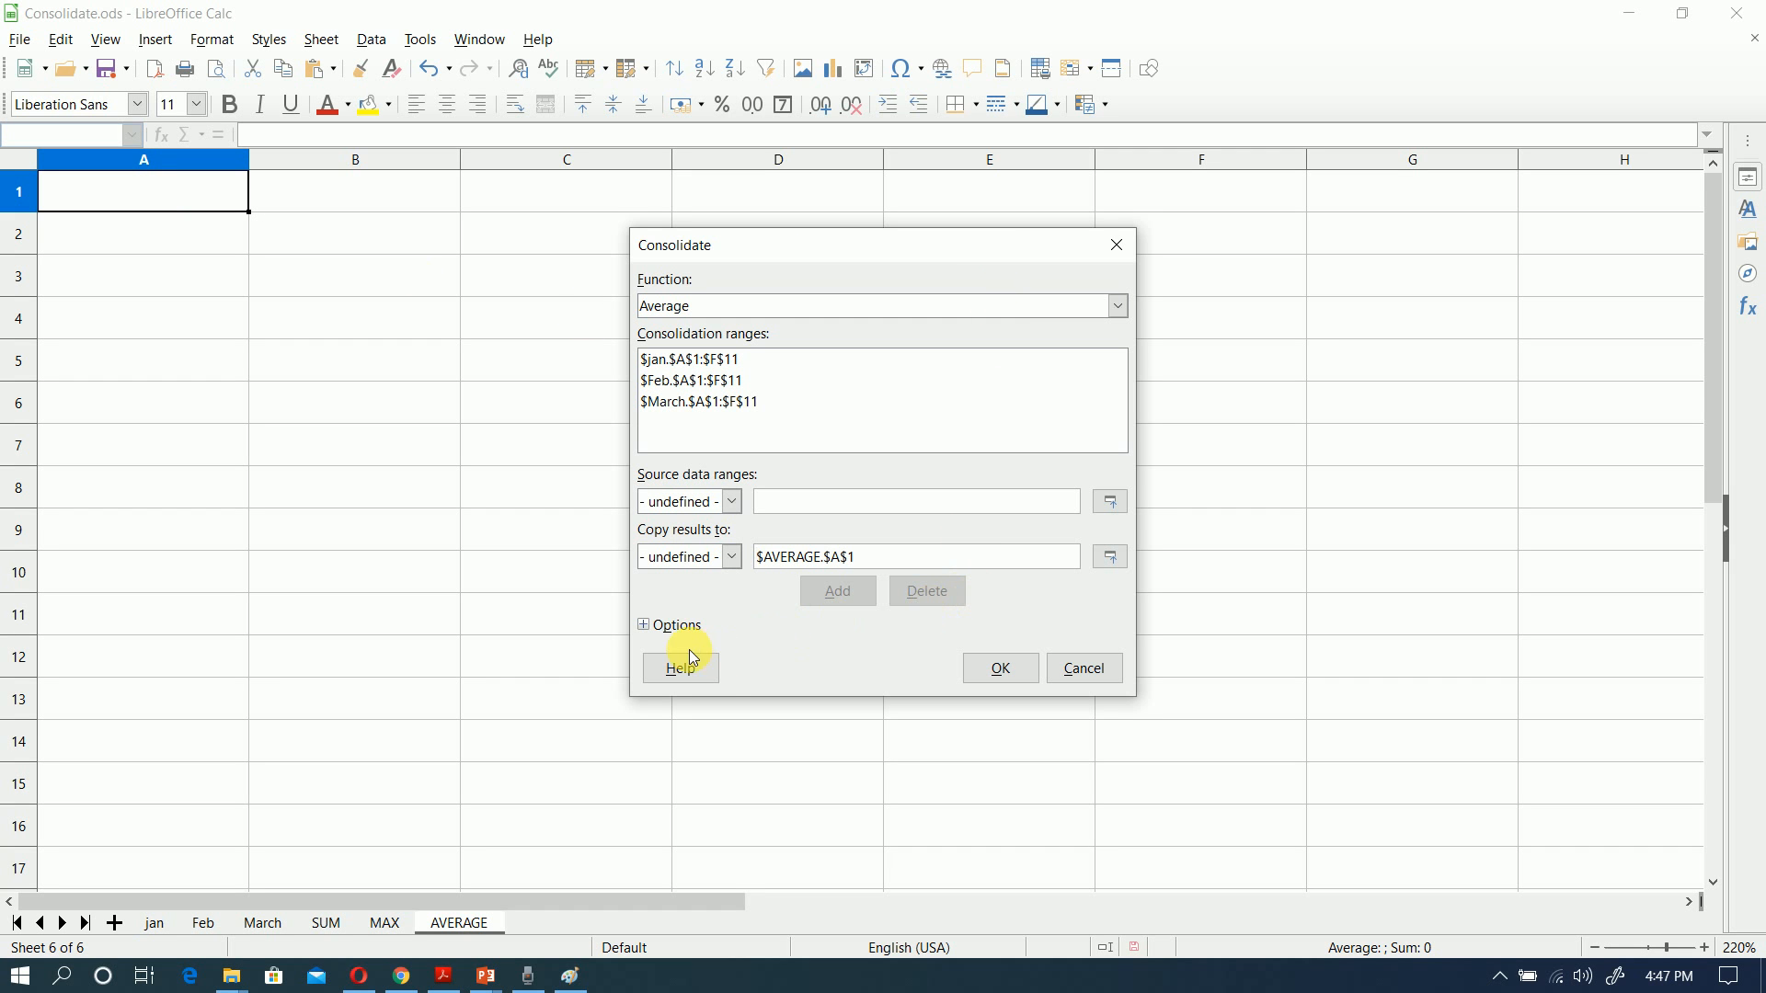
left_click(681, 627)
left_click(999, 739)
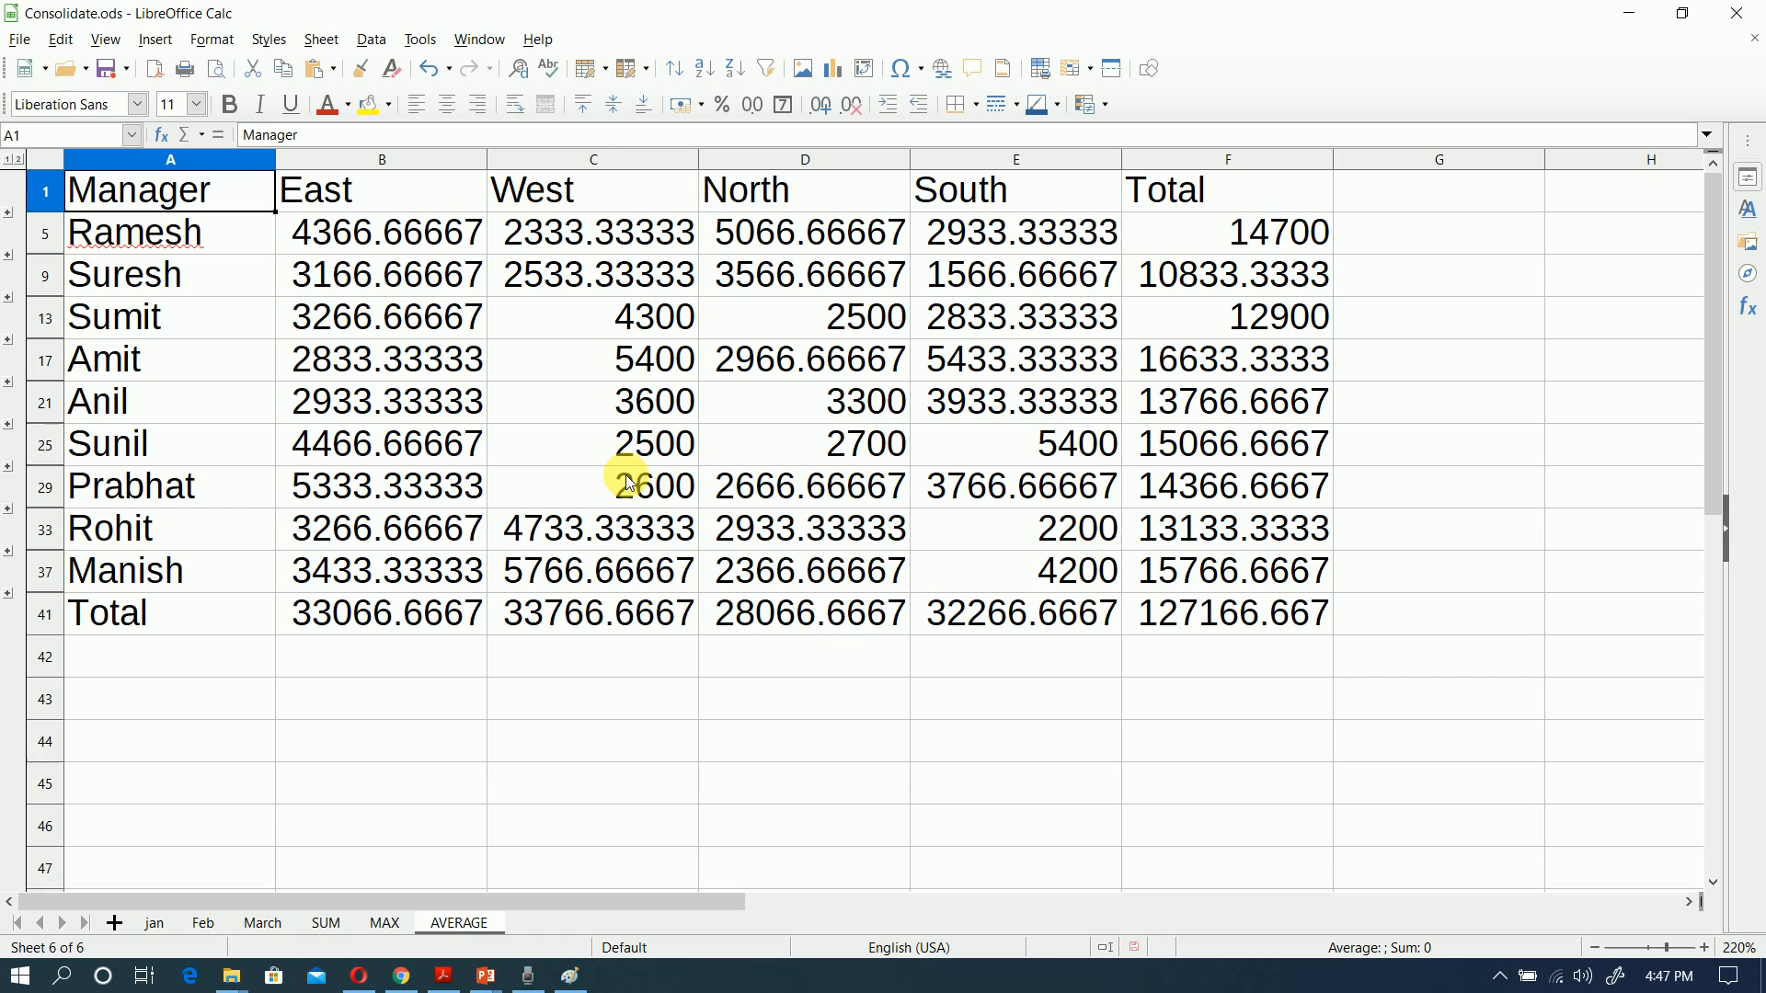
Step: Check the formulas behind the East, West, North and South averages in row 5 of the AVERAGE sheet
left_click(348, 237)
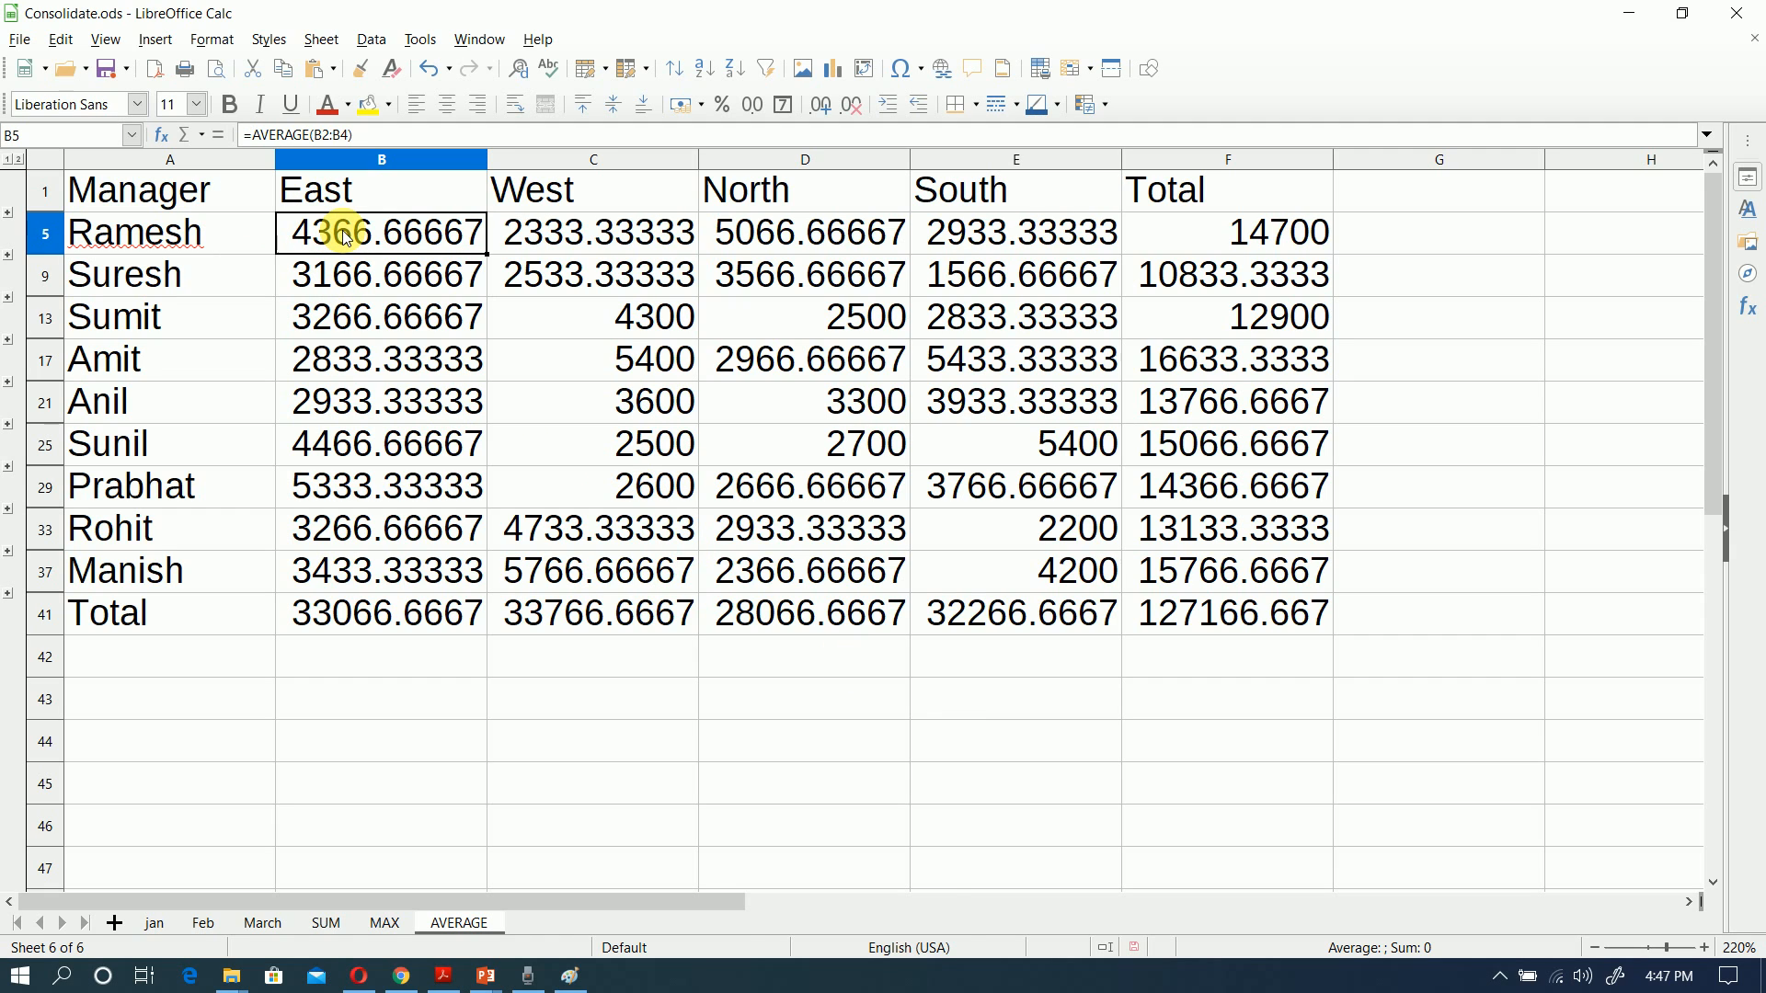
left_click(578, 237)
left_click(770, 241)
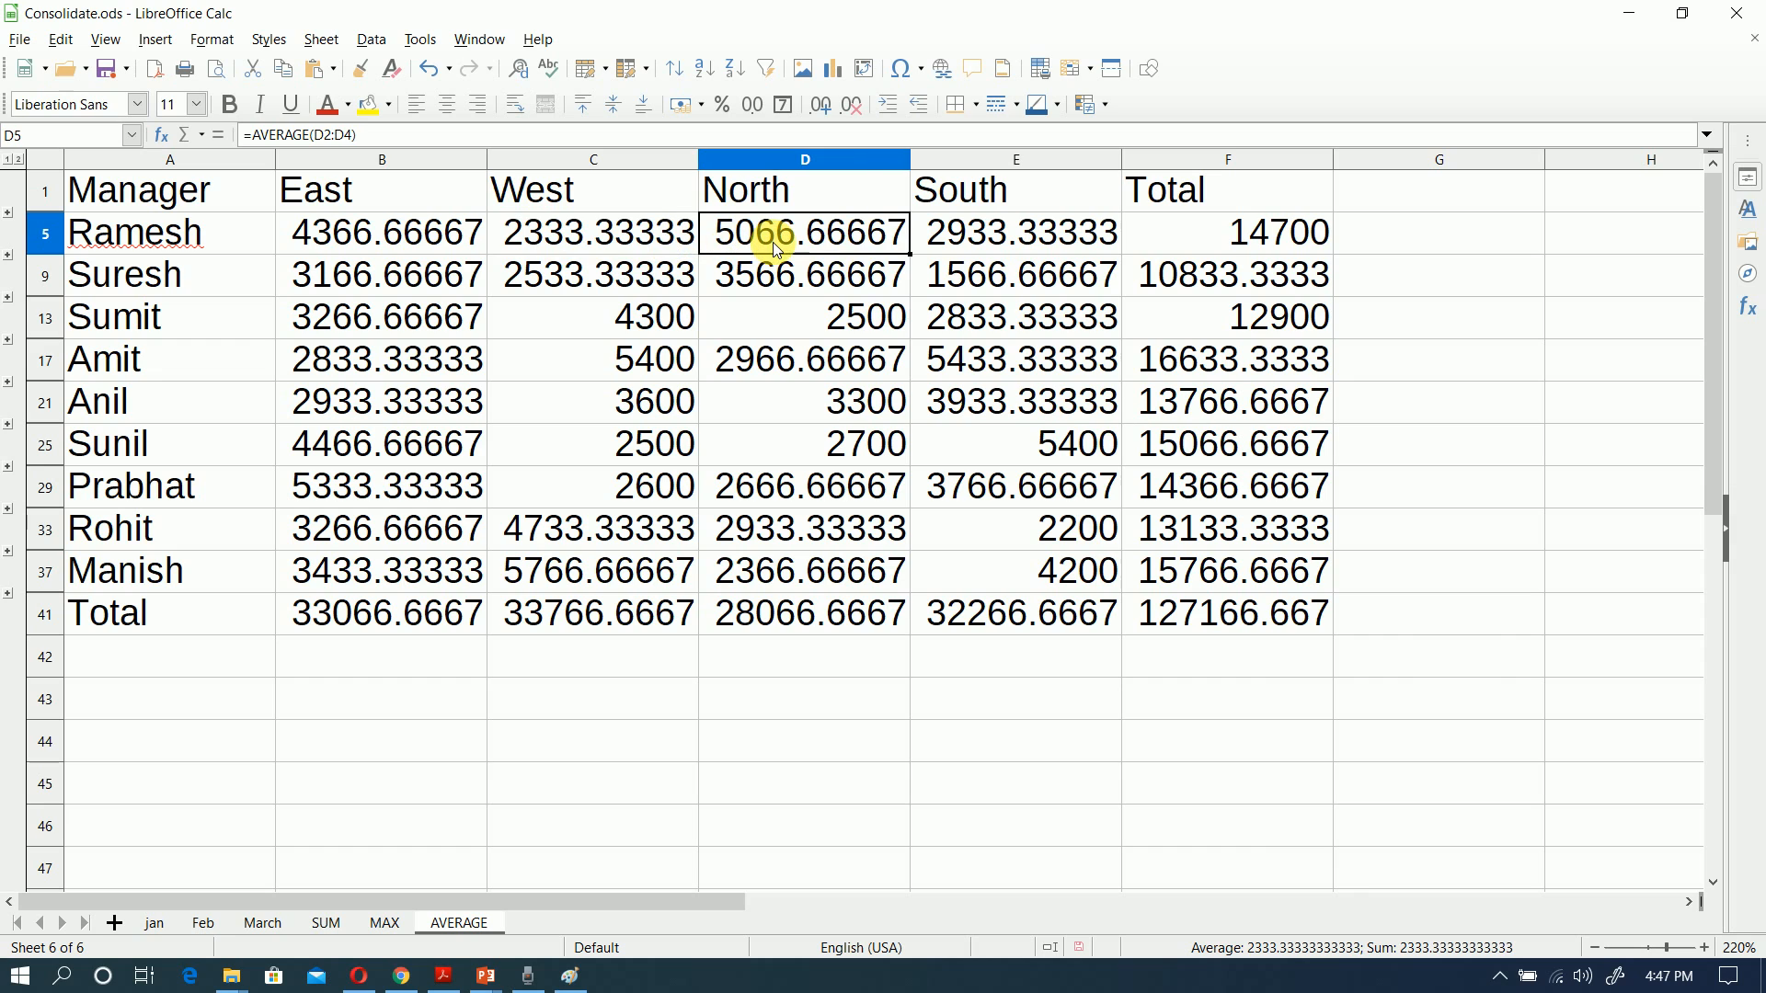
left_click(953, 237)
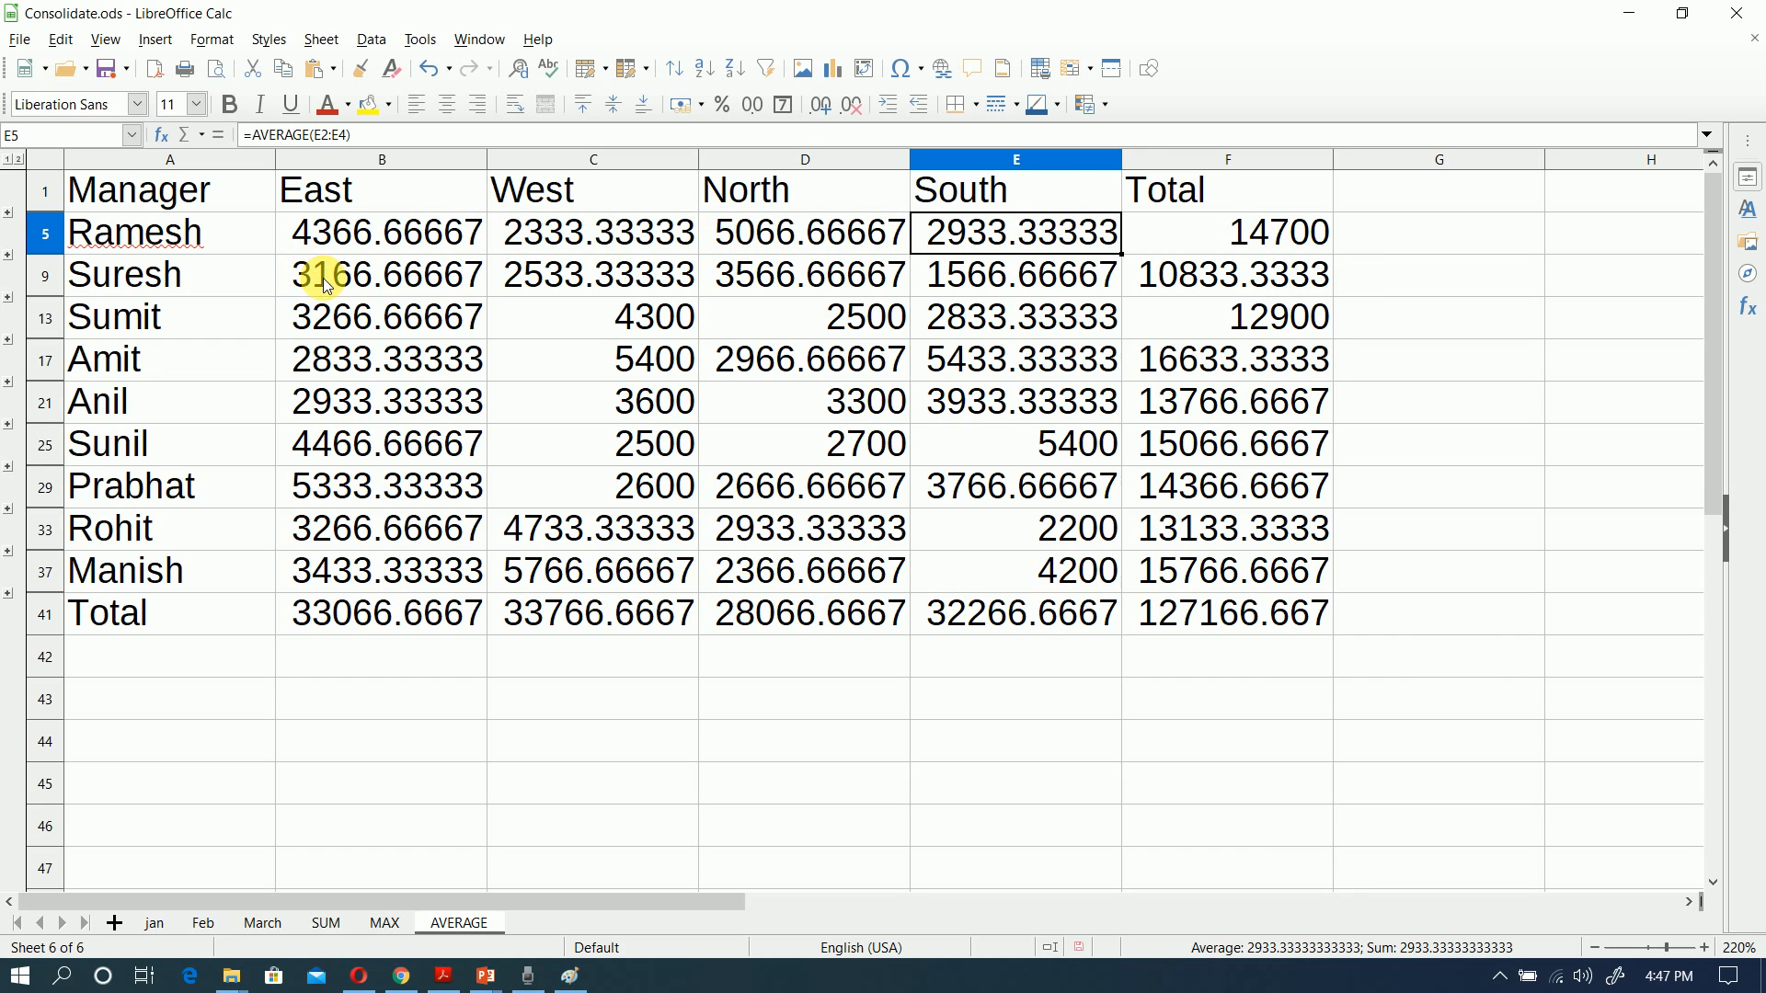
Step: Check the formulas behind the four regional averages in row 9 of the AVERAGE sheet
left_click(412, 284)
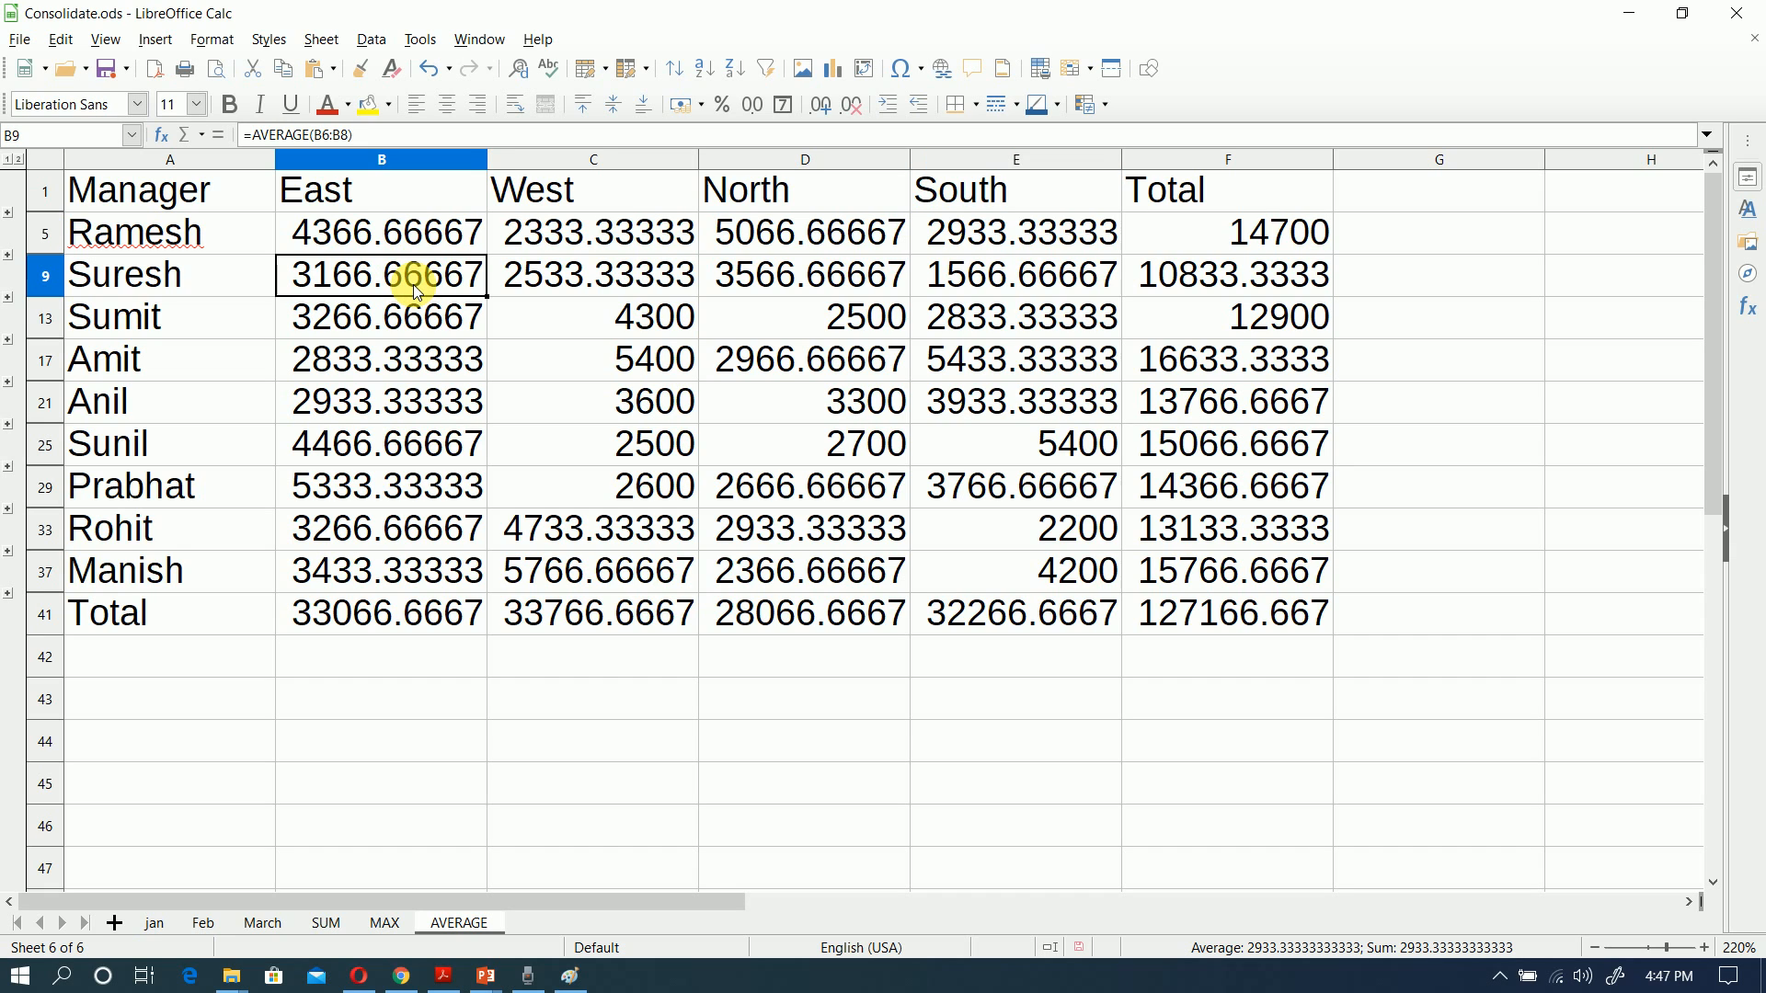
left_click(564, 287)
left_click(764, 284)
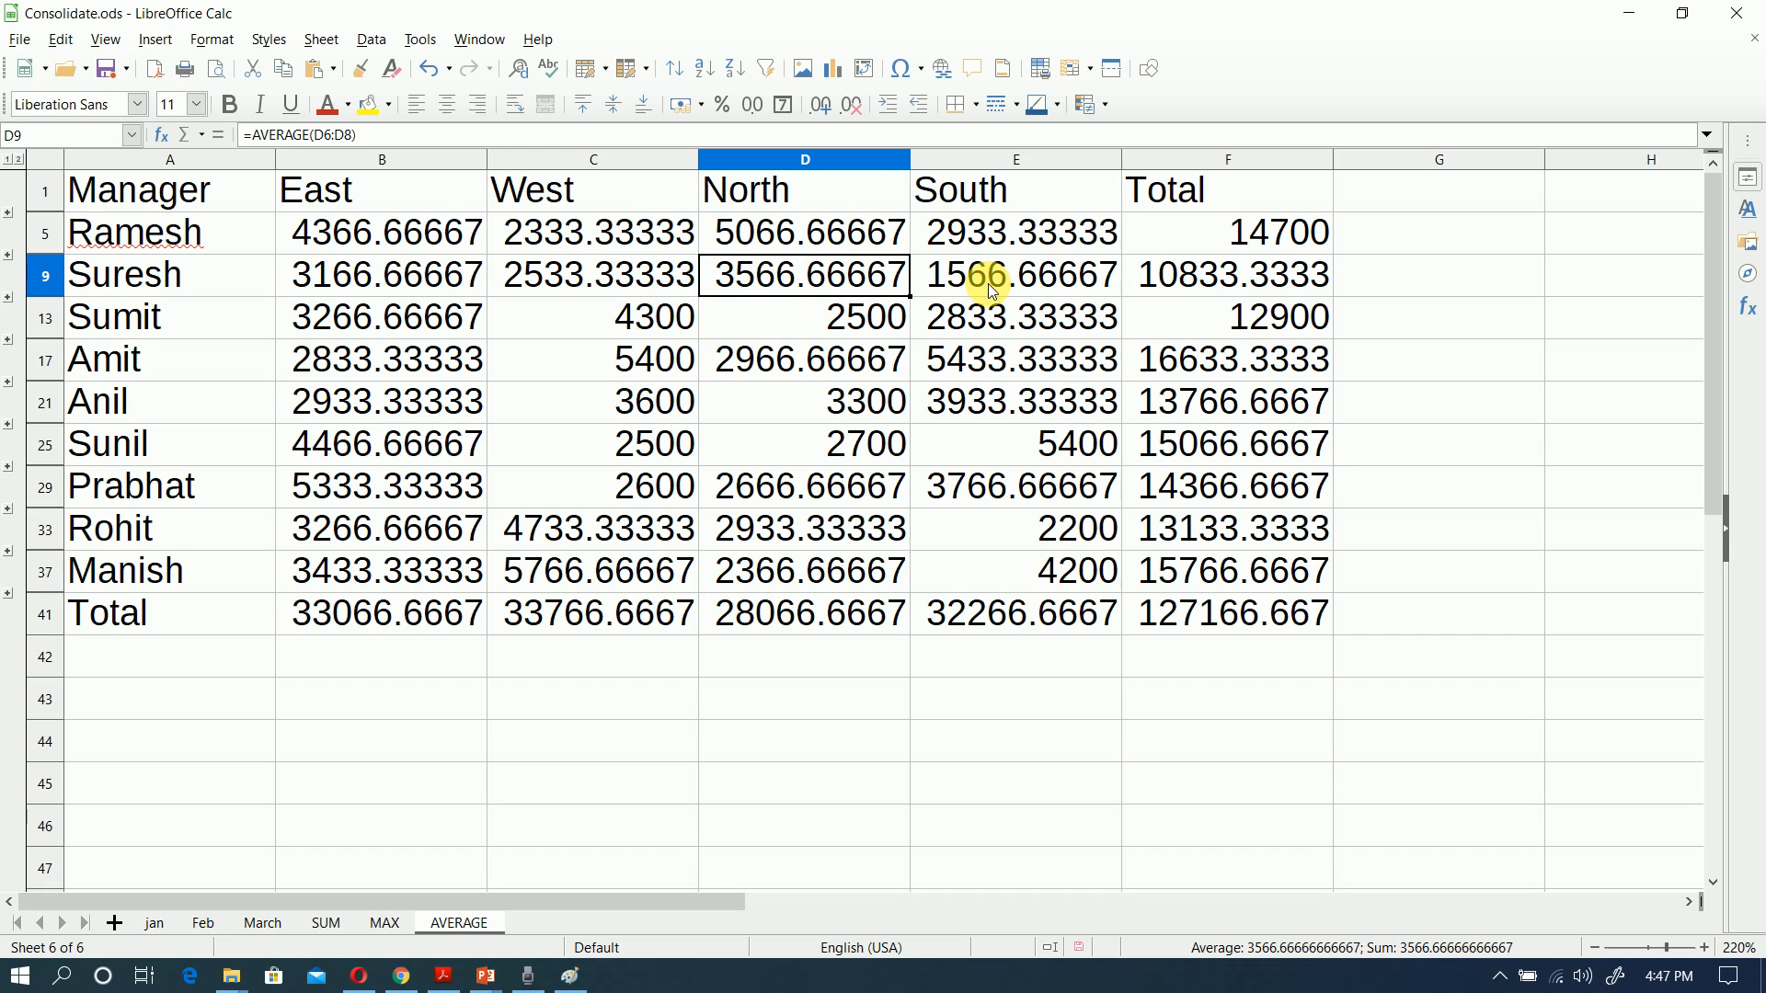
left_click(990, 280)
left_click(782, 277)
left_click(521, 276)
left_click(445, 276)
Step: Inspect the East average formulas in rows 21 and 33, and the regional average formulas in the Total row
left_click(427, 405)
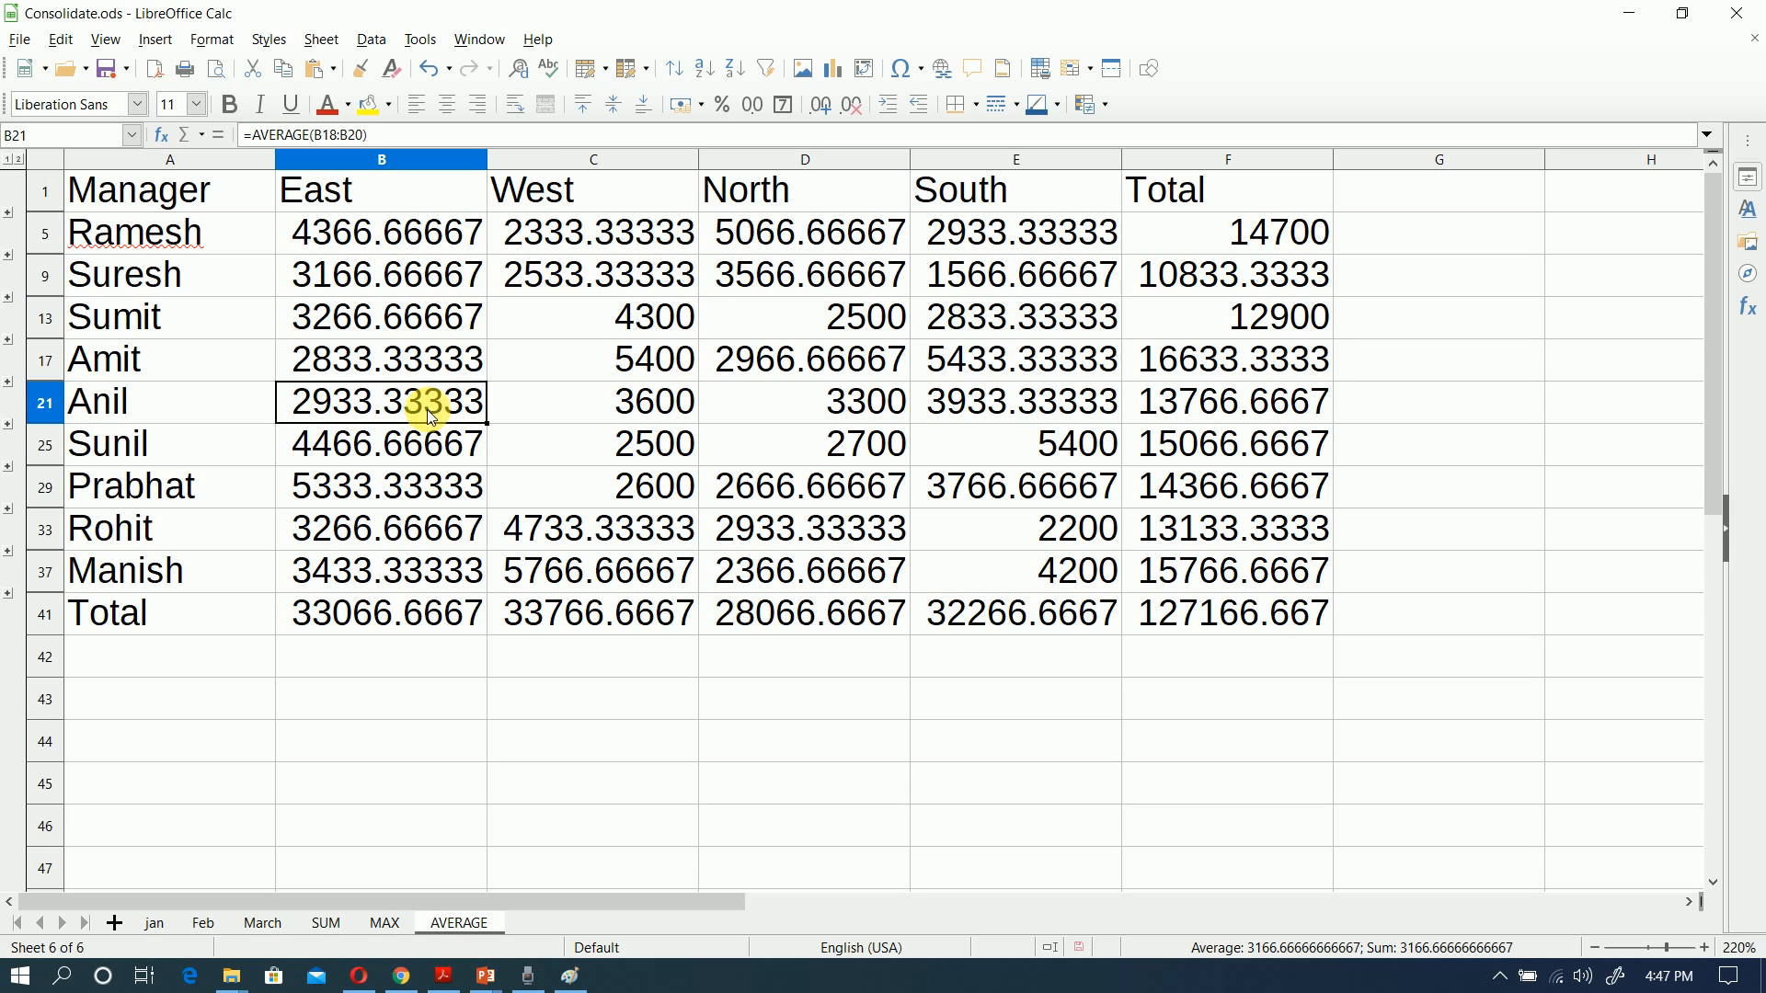
left_click(416, 530)
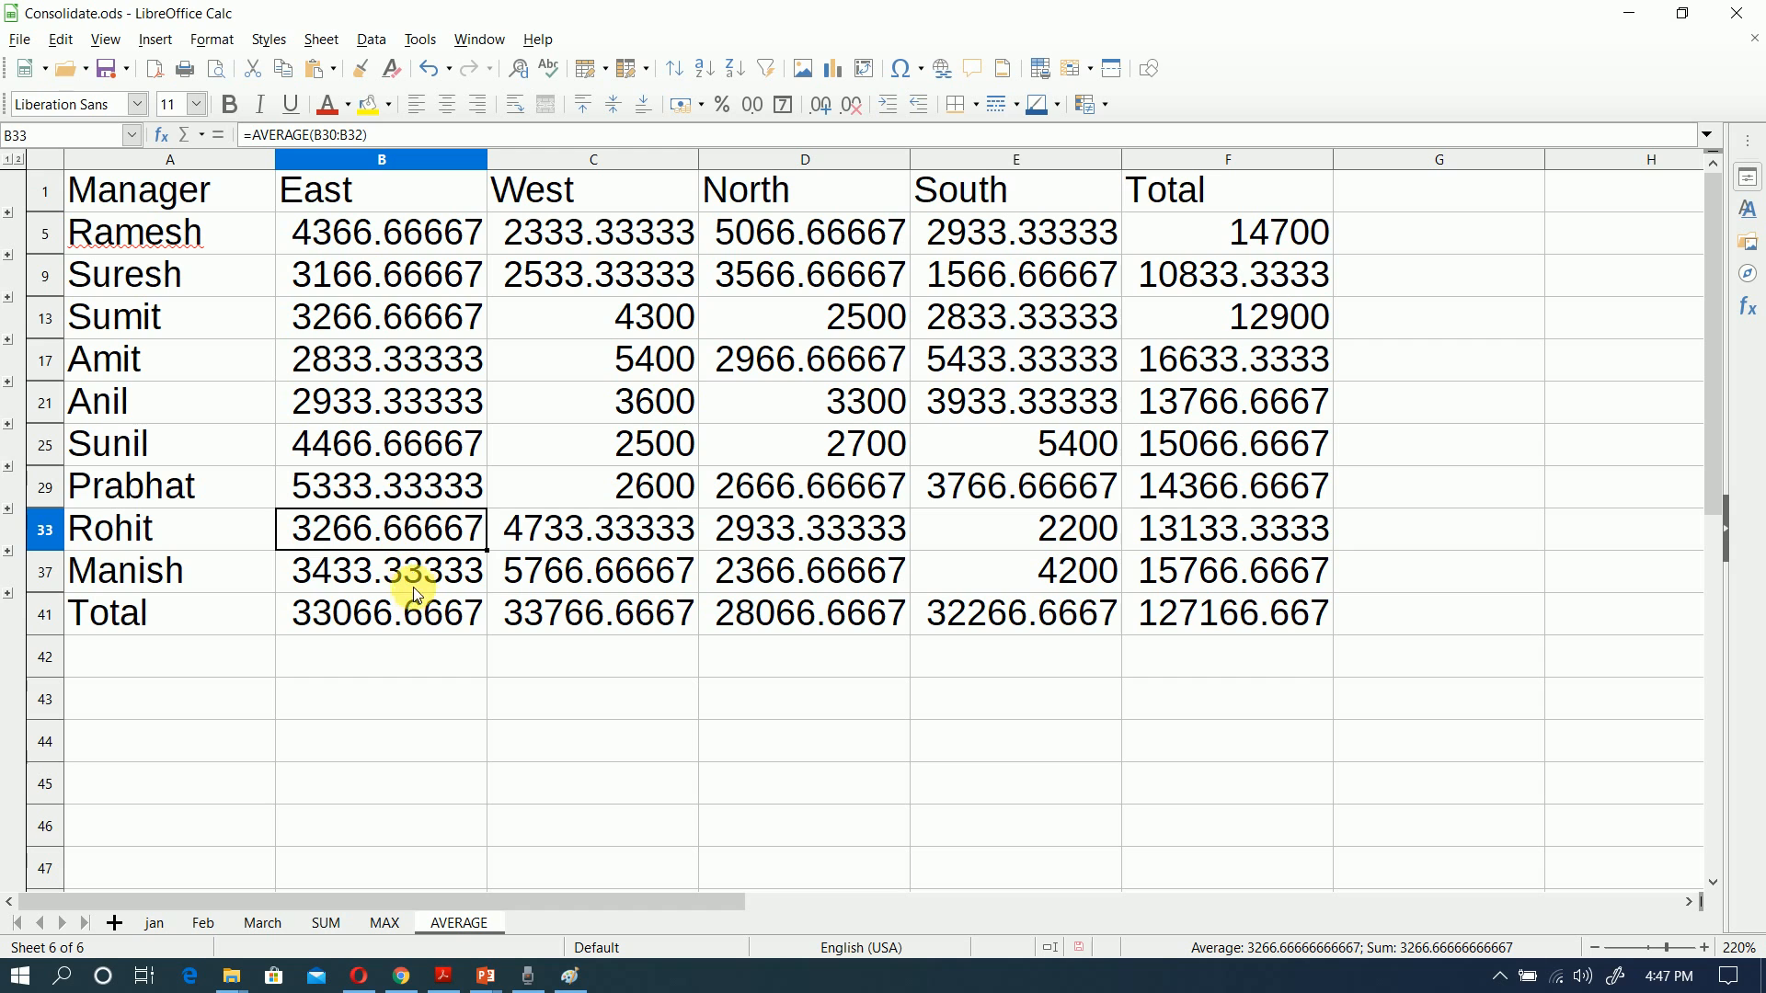
left_click(428, 622)
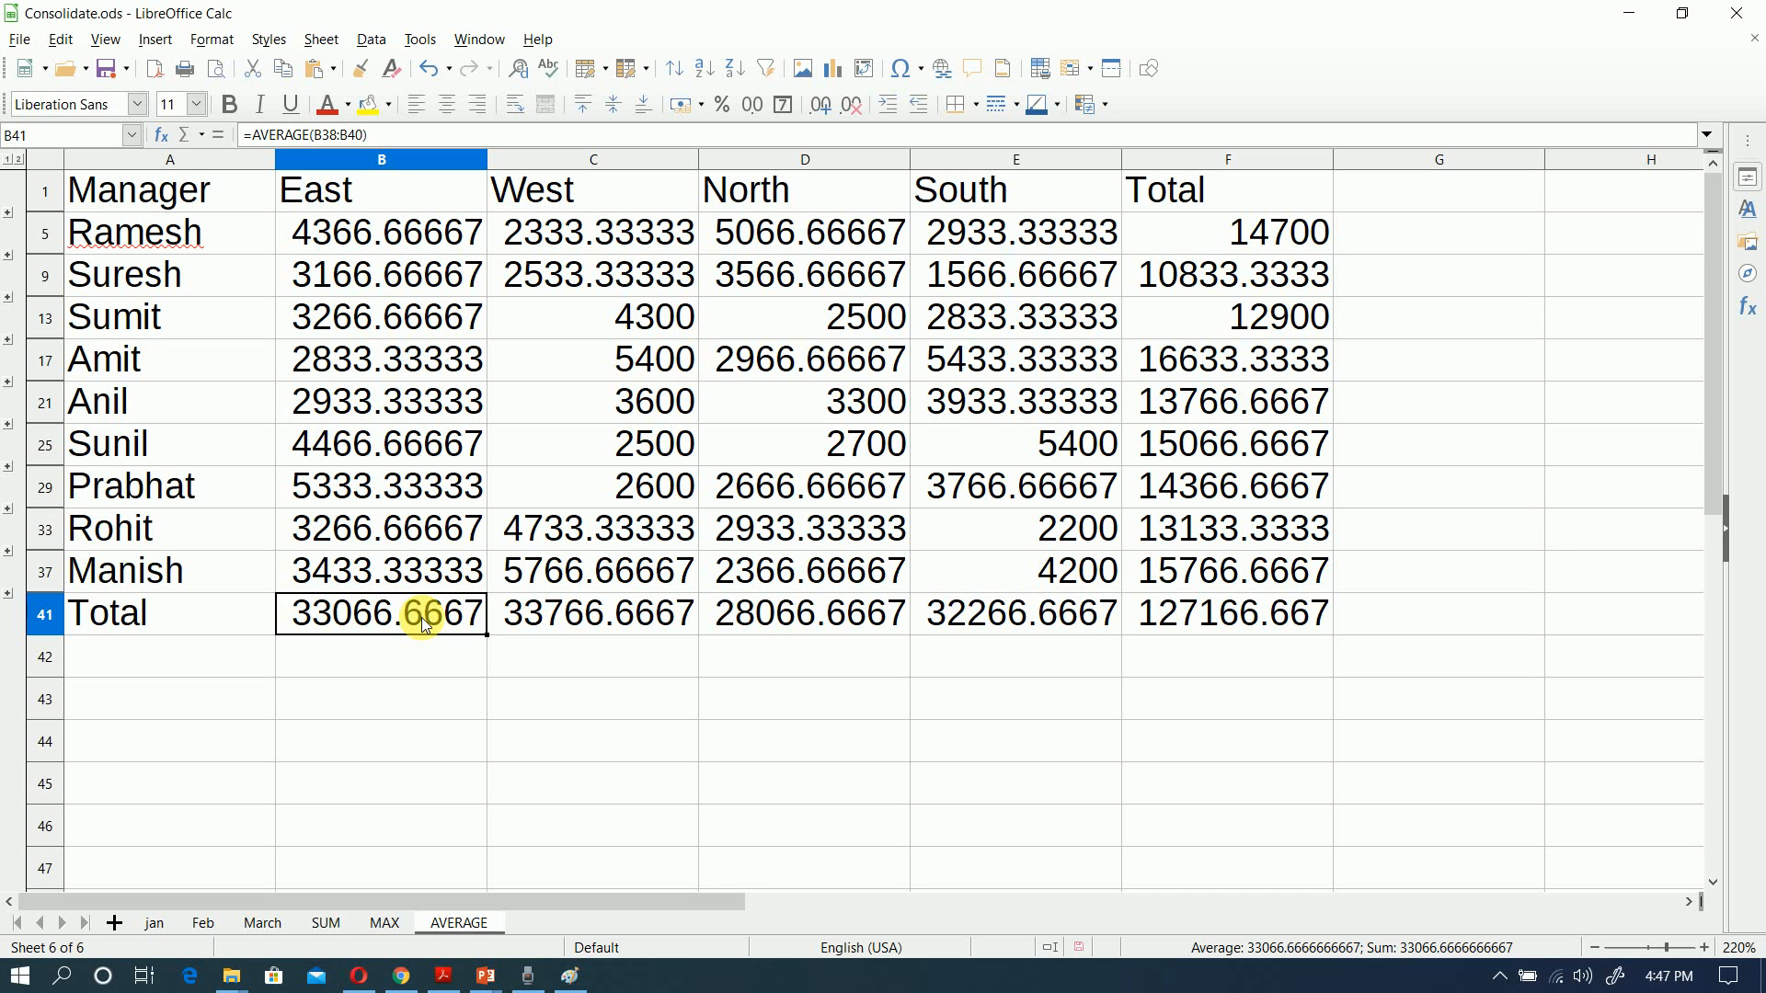
left_click(541, 621)
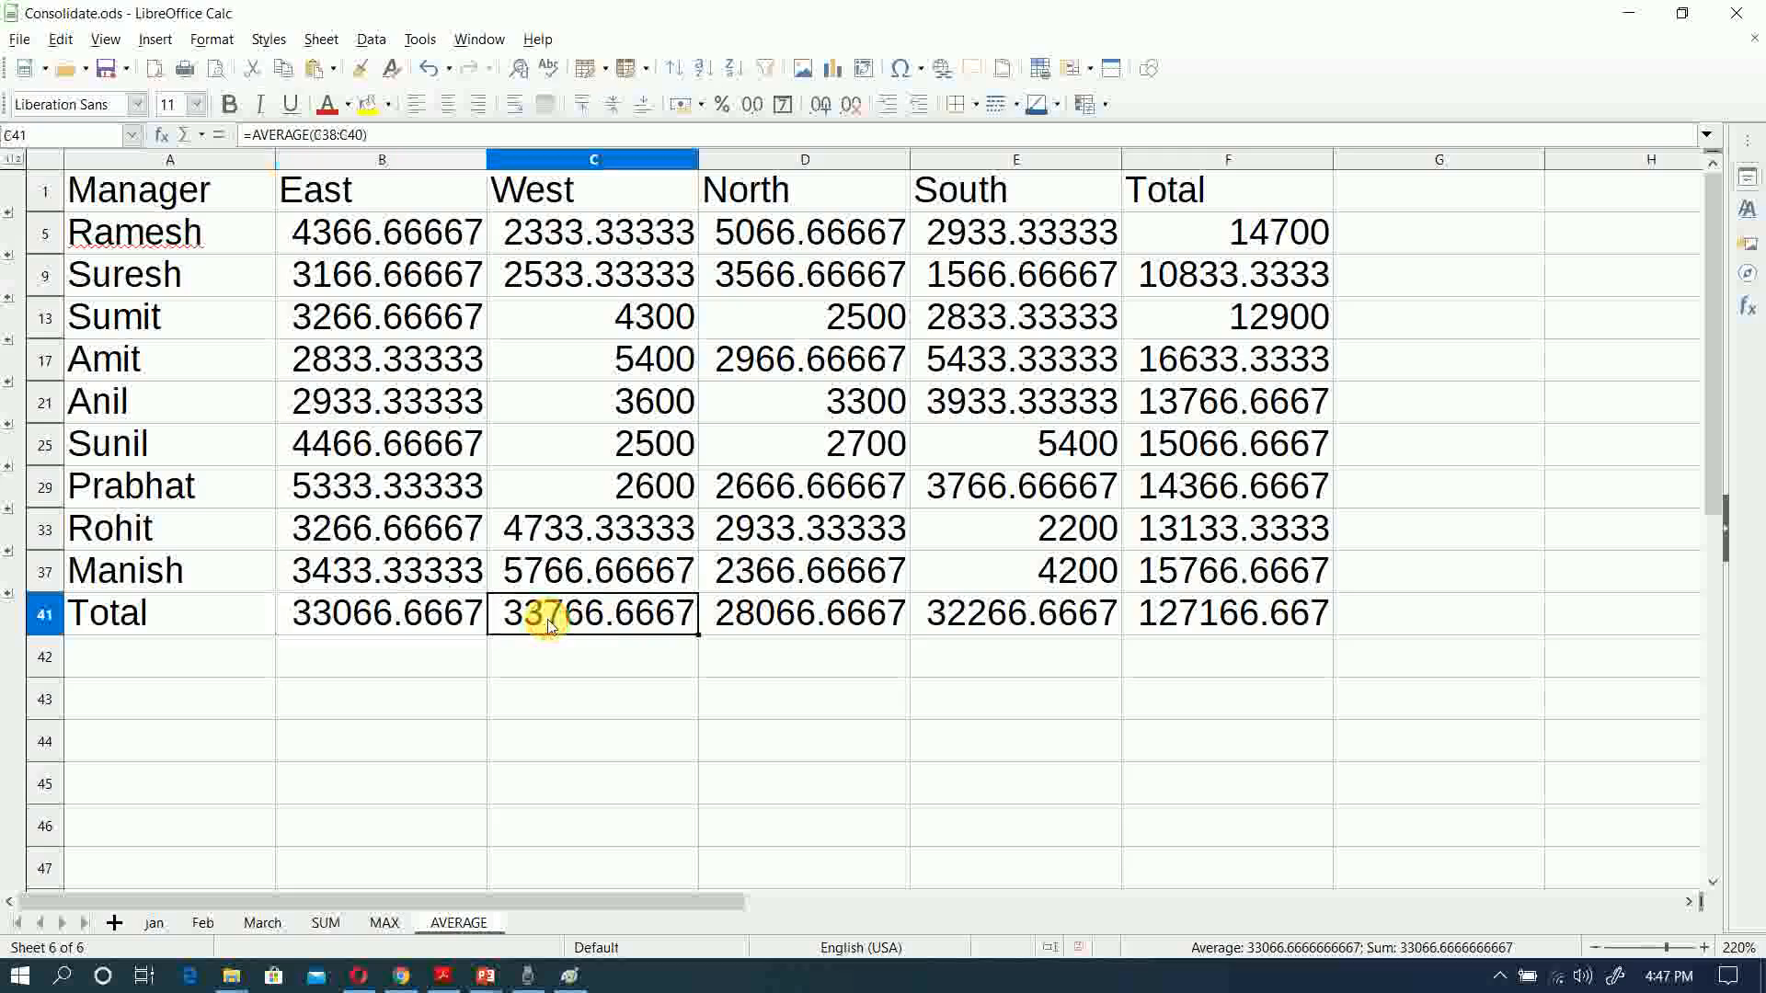
left_click(778, 624)
left_click(1007, 622)
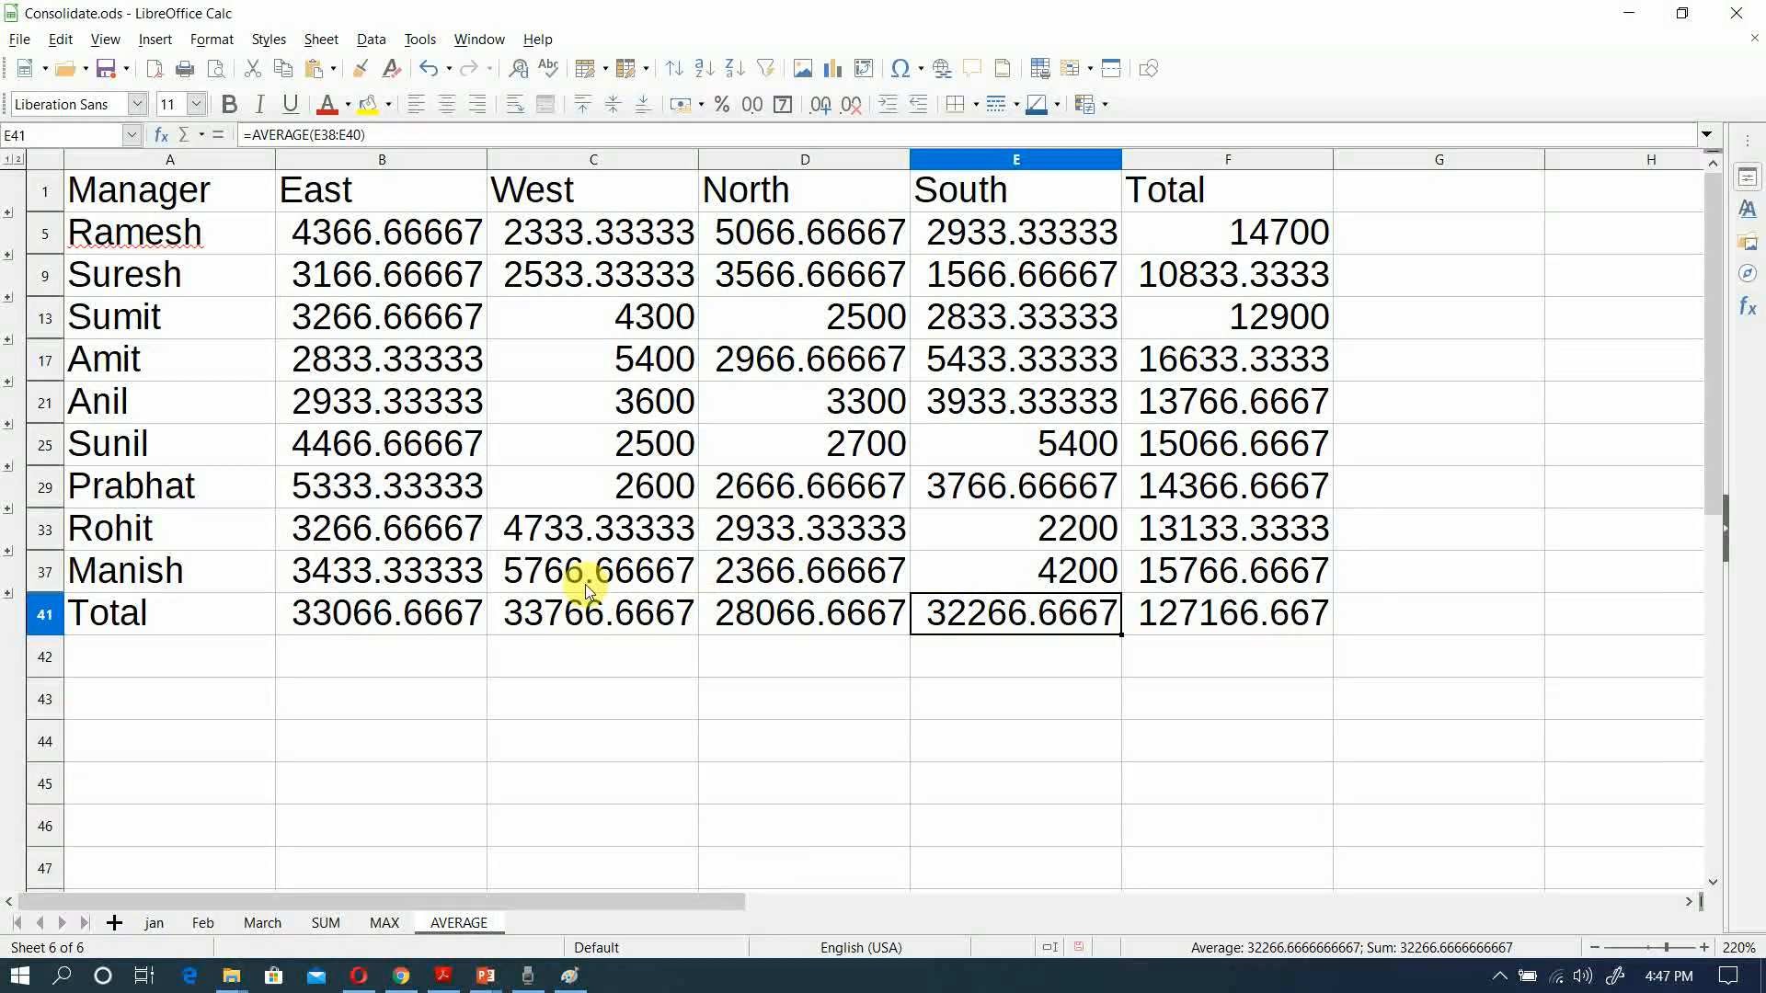
Step: Review the jan, Feb and March source tables and the SUM and MAX consolidation sheets in turn
left_click(159, 923)
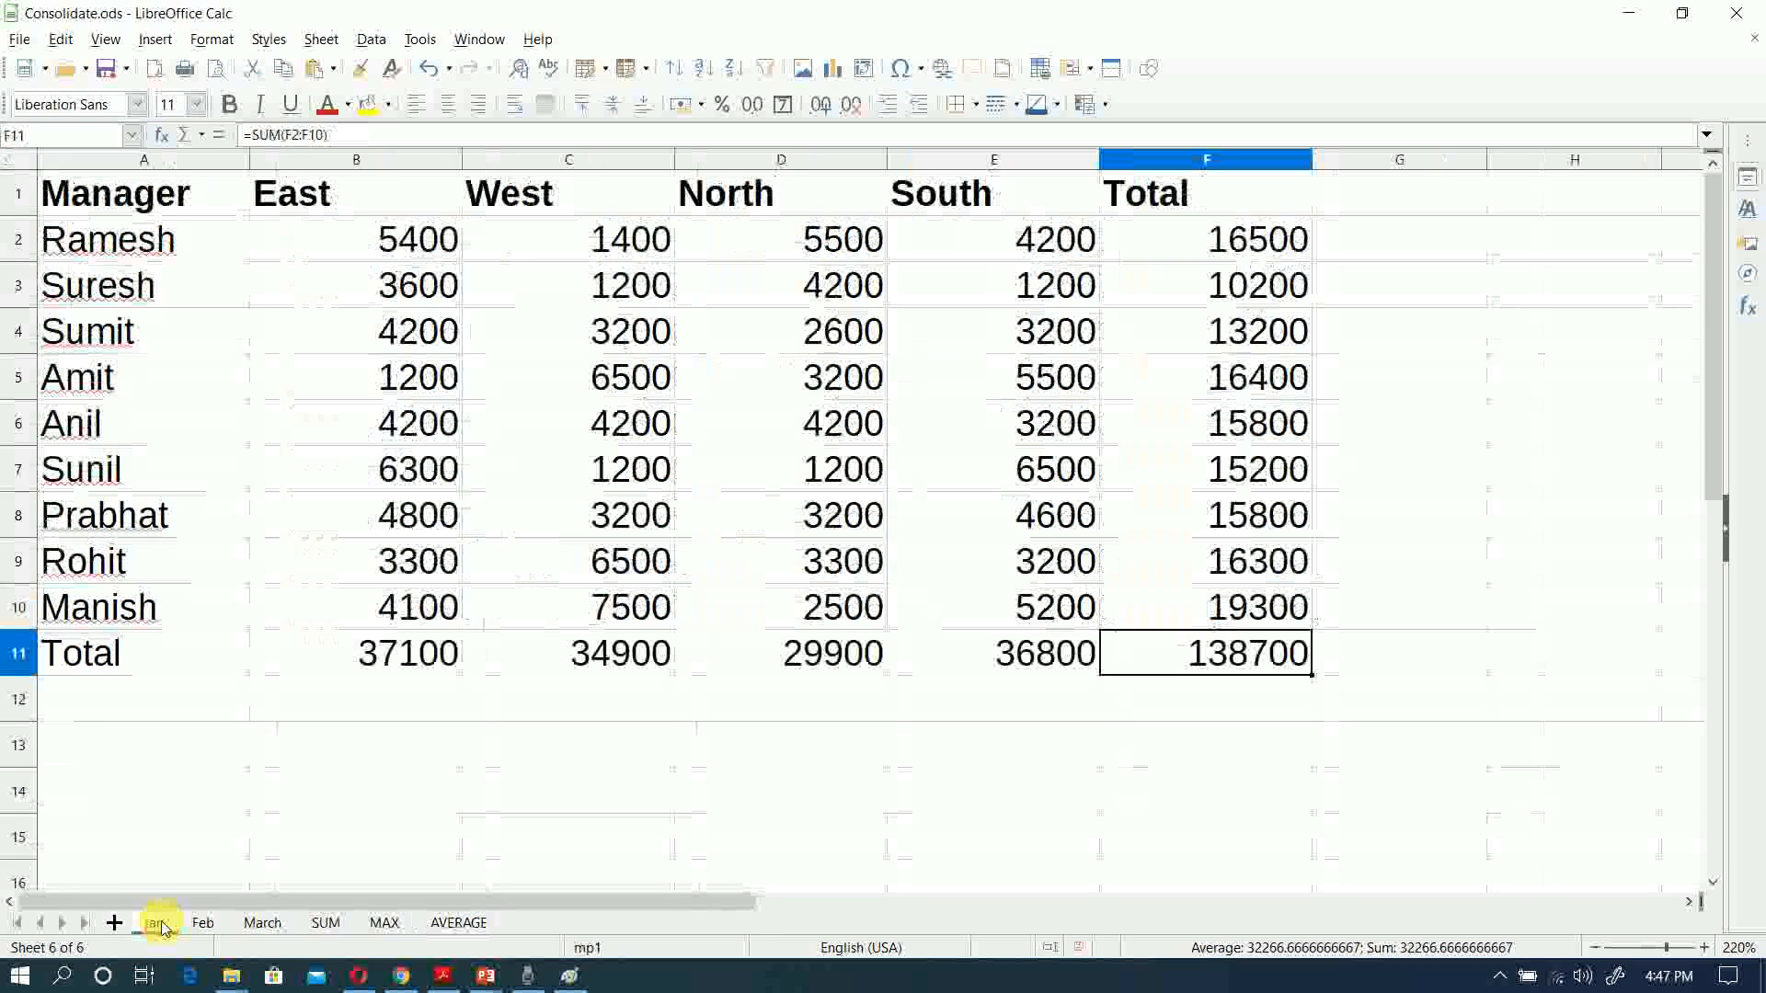
left_click(207, 923)
left_click(258, 924)
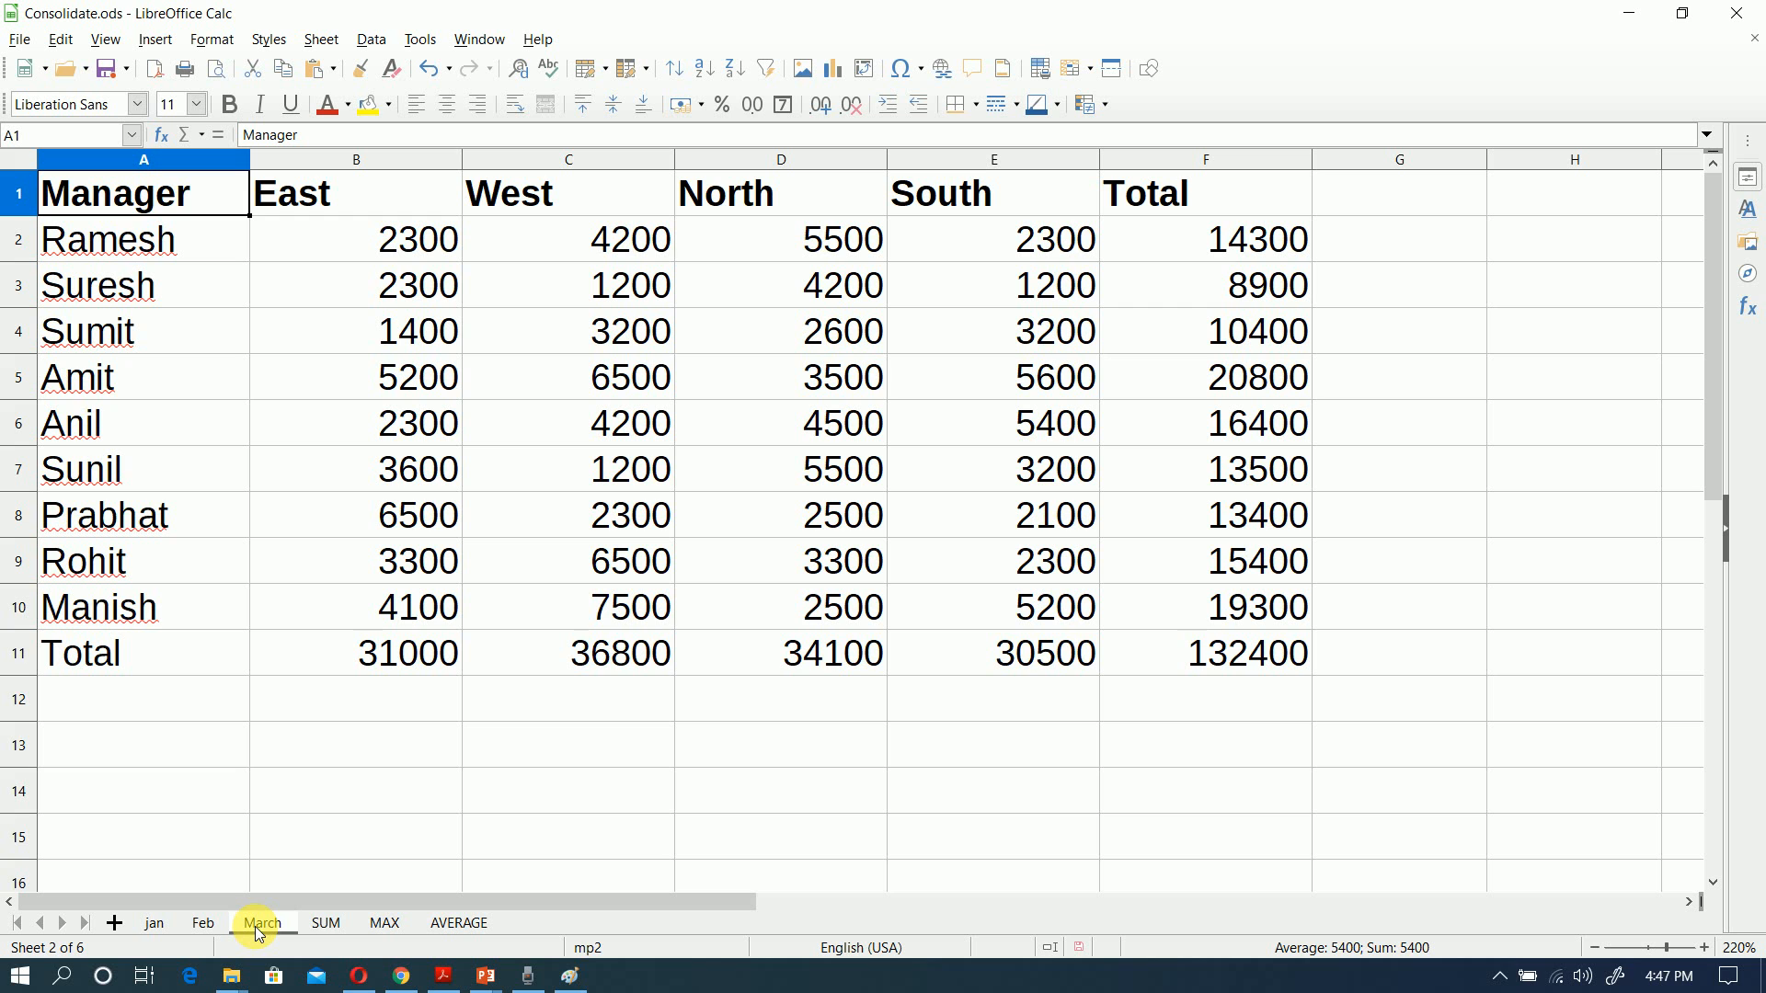
left_click(331, 926)
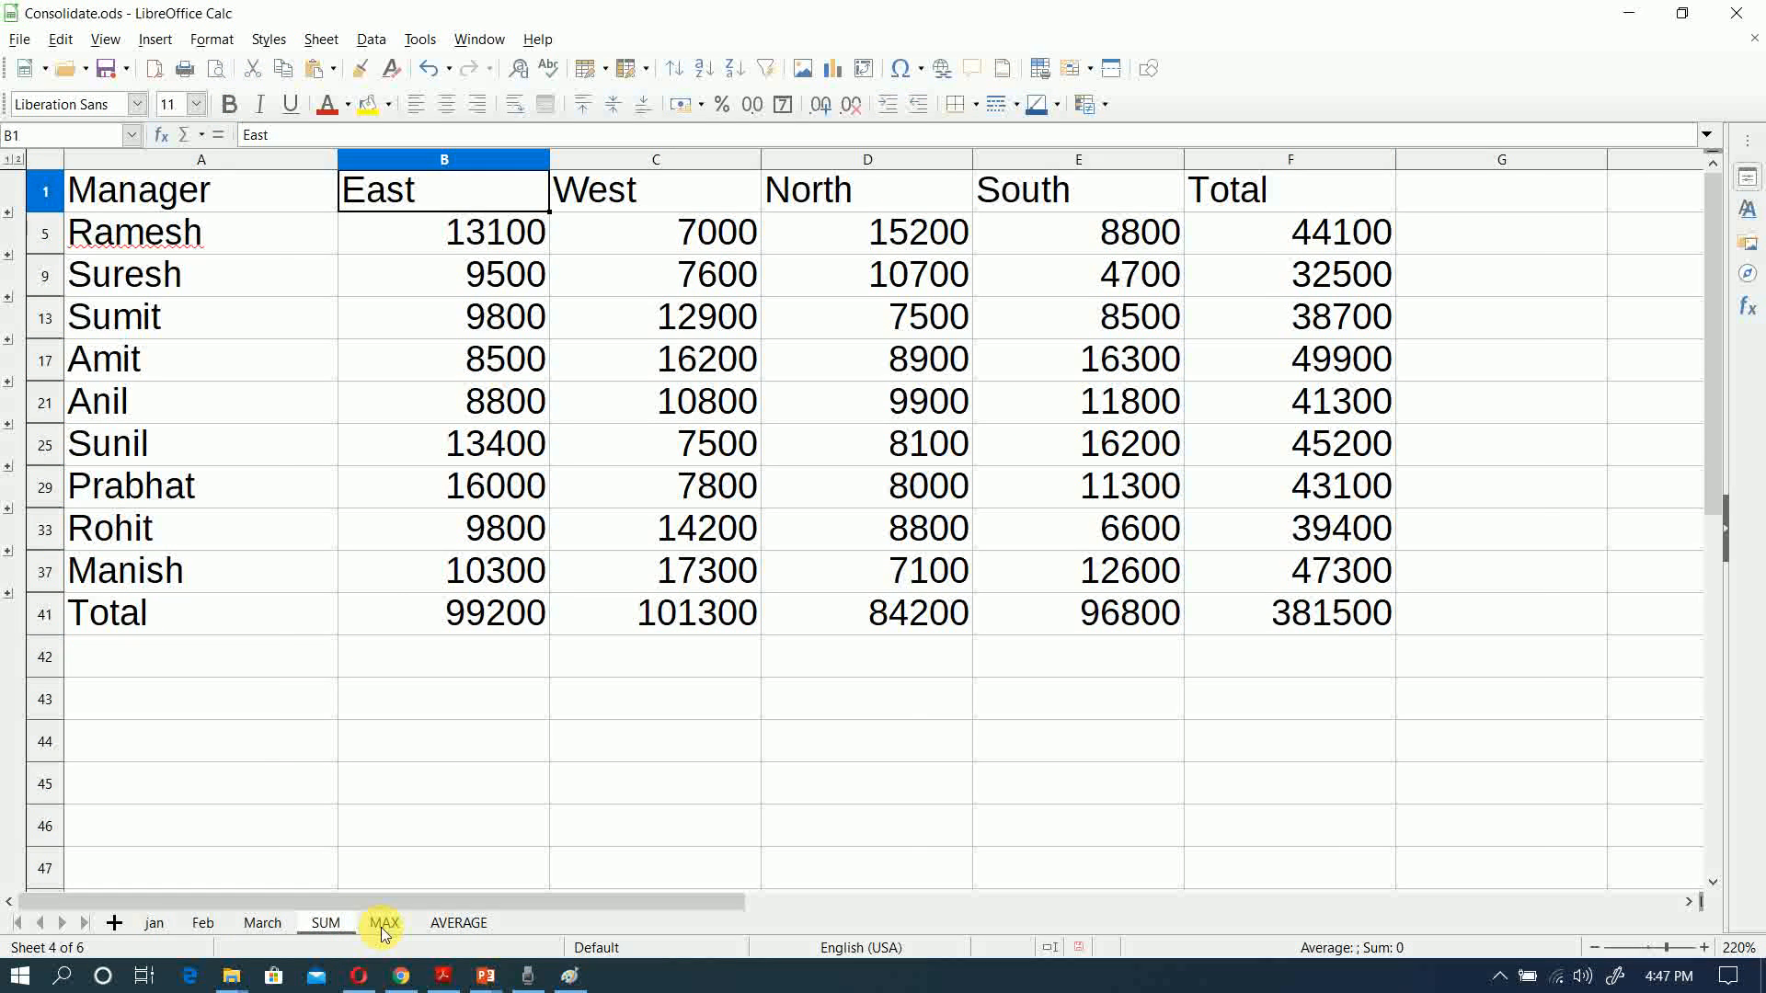
left_click(381, 926)
Step: Italicize the South value in the Total row of the AVERAGE sheet
left_click(455, 925)
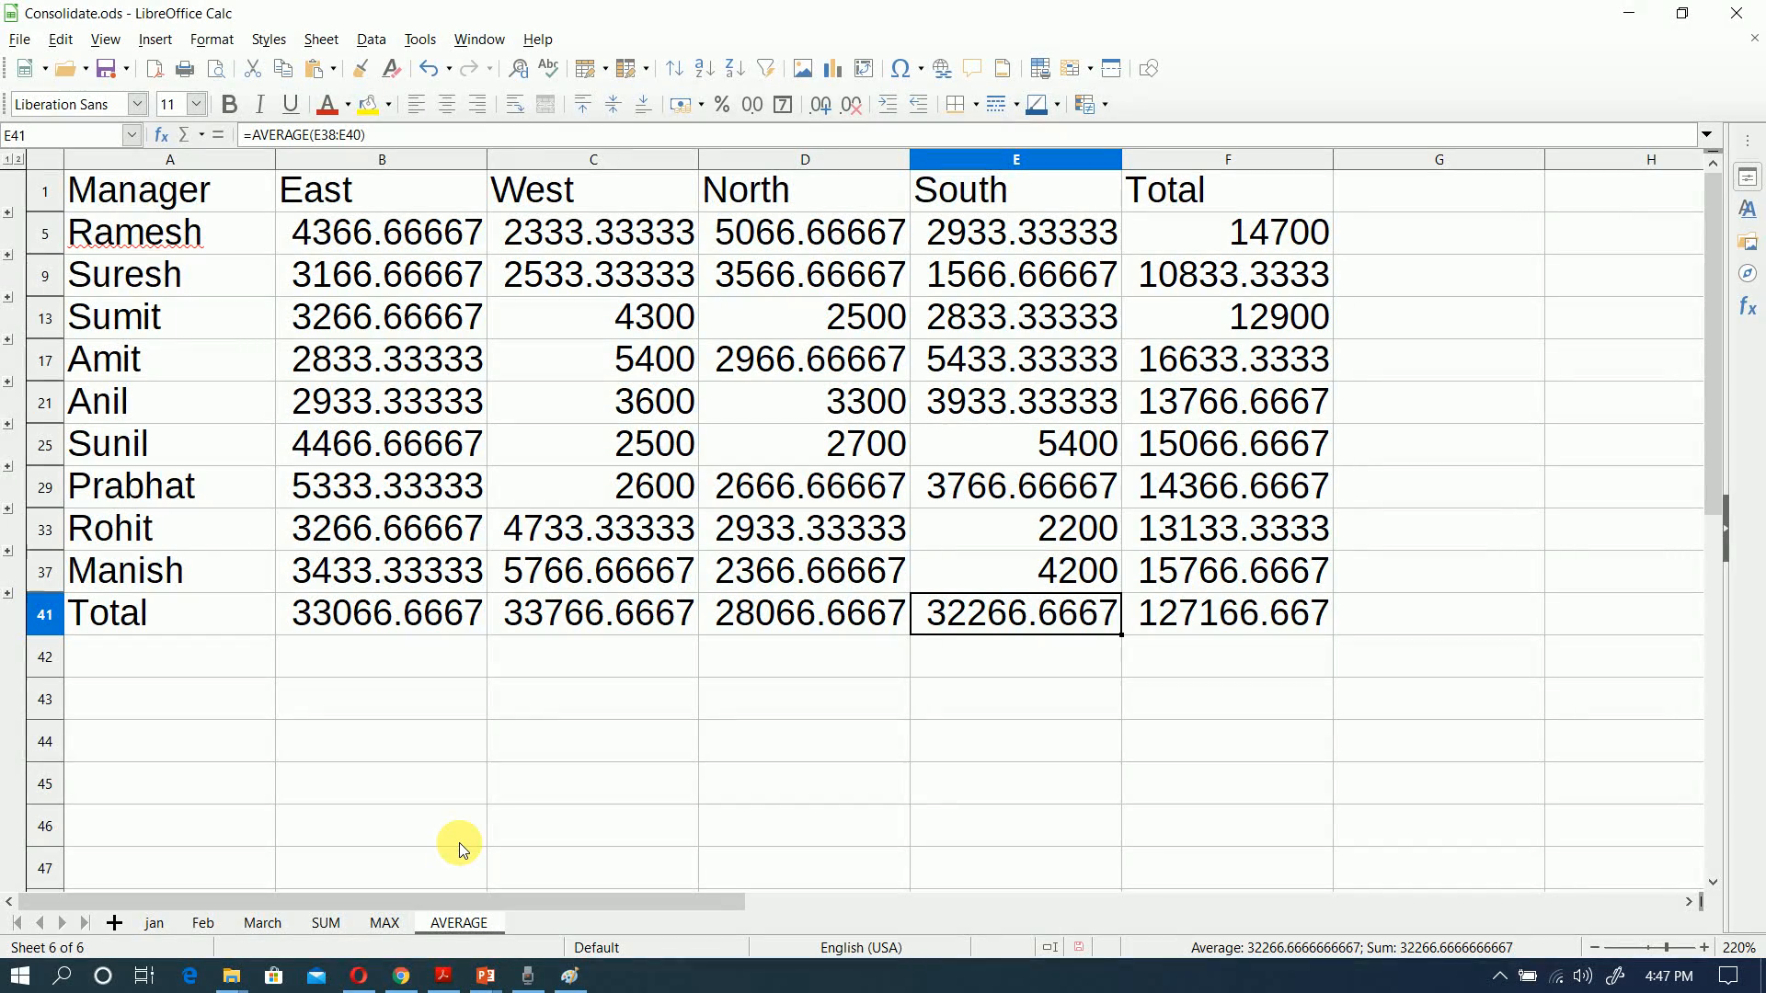
key("ctrl+i")
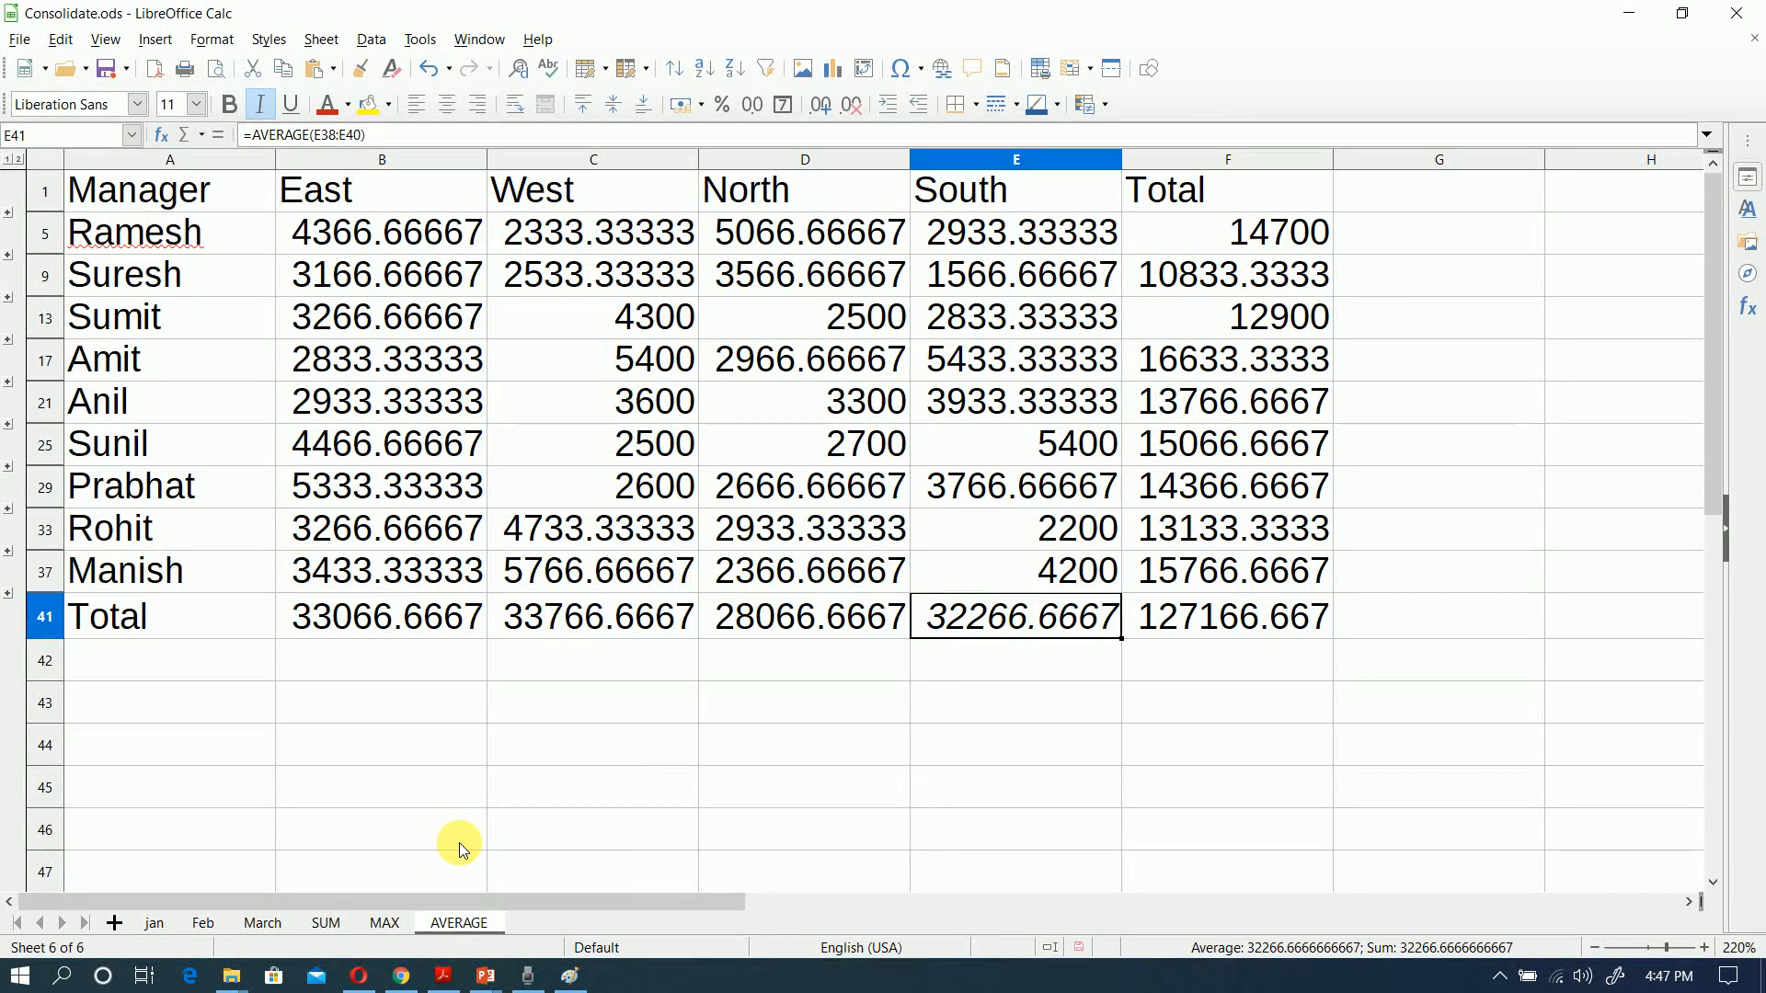